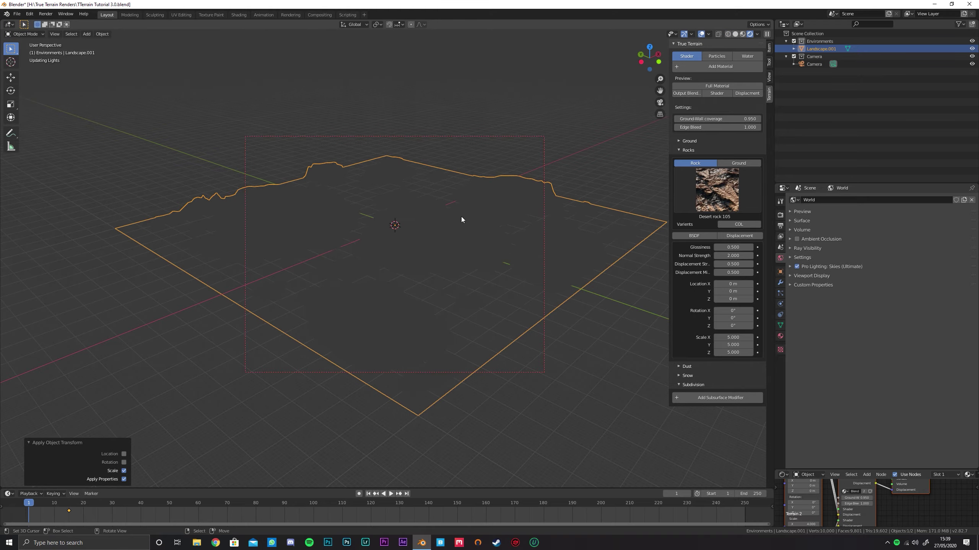
# Preview the landscape material's Output Blend mask in the render region.
pyautogui.moveTo(461, 217)
pyautogui.mouseDown(button='middle')
pyautogui.moveTo(470, 225)
pyautogui.moveTo(547, 210)
pyautogui.mouseUp(button='middle')
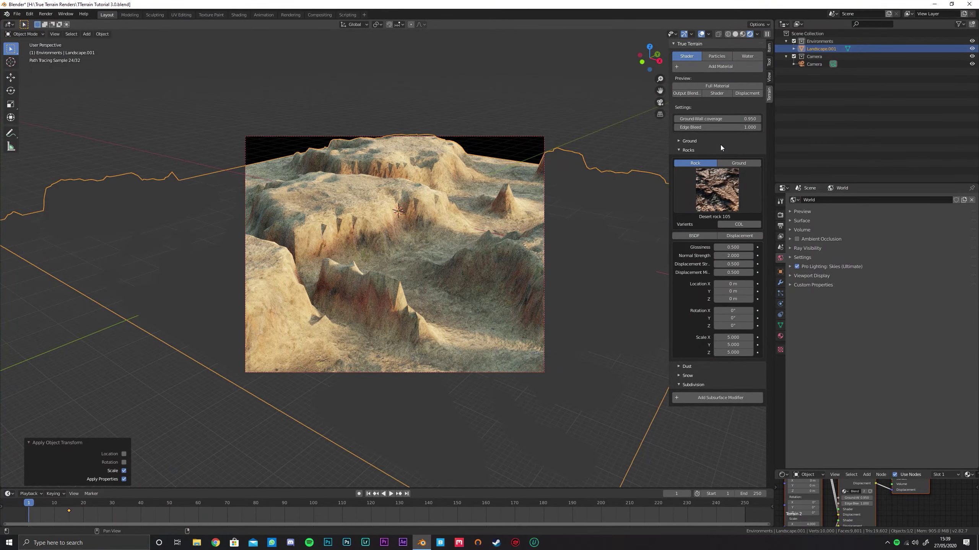
pyautogui.moveTo(414, 227); pyautogui.dragTo(419, 259, button='middle')
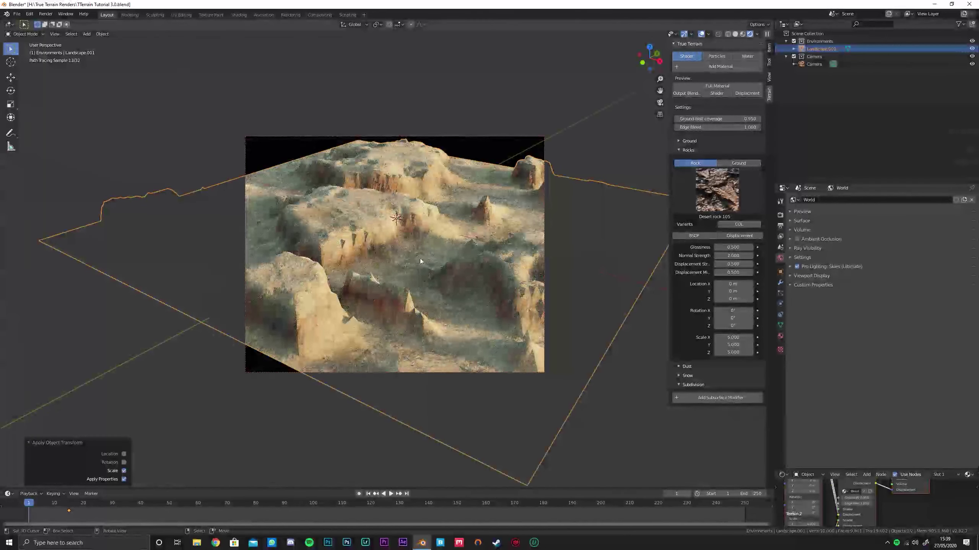
pyautogui.click(688, 93)
pyautogui.moveTo(401, 239)
pyautogui.mouseDown(button='middle')
pyautogui.moveTo(414, 254)
pyautogui.moveTo(403, 226)
pyautogui.moveTo(431, 232)
pyautogui.moveTo(408, 240)
pyautogui.mouseUp(button='middle')
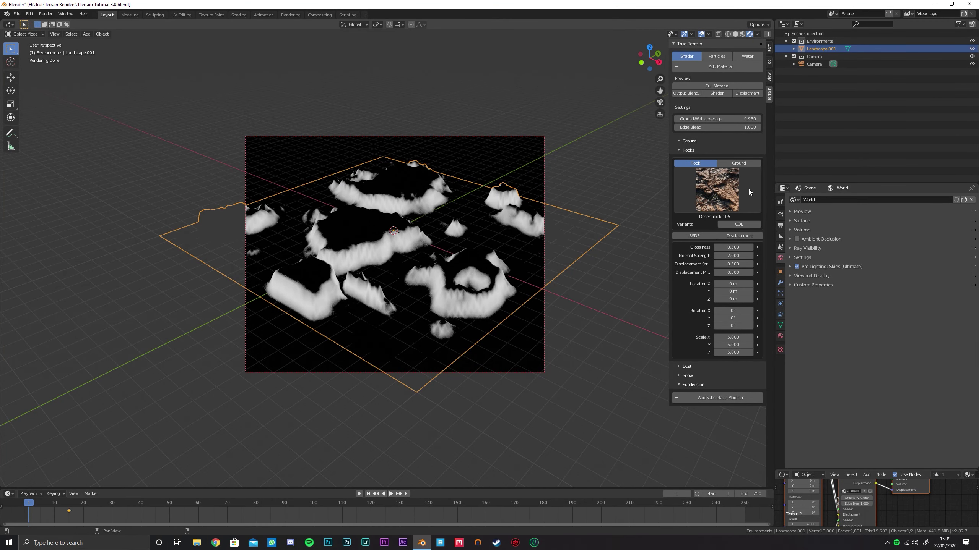
# Set the terrain shader's Ground/Wall coverage to 2.5.
pyautogui.click(724, 119)
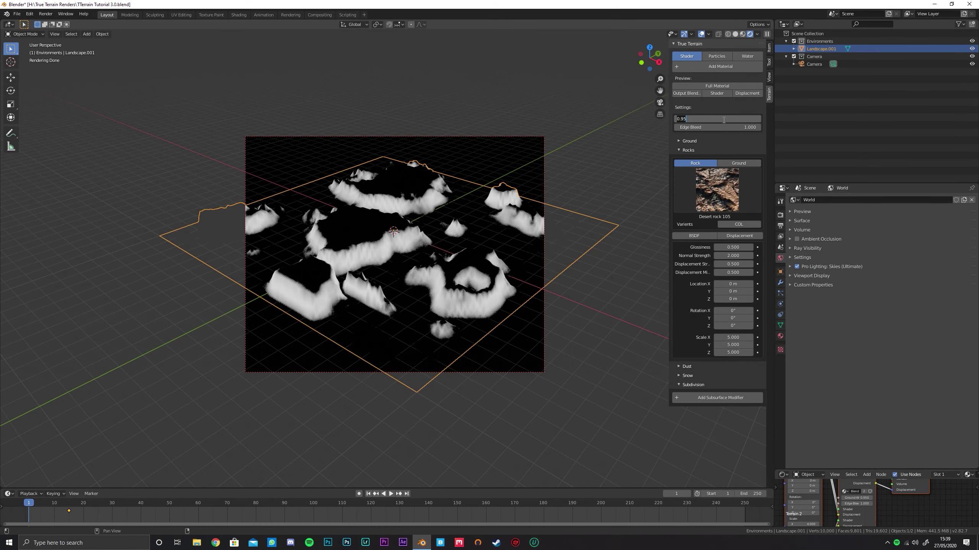
pyautogui.press('Return')
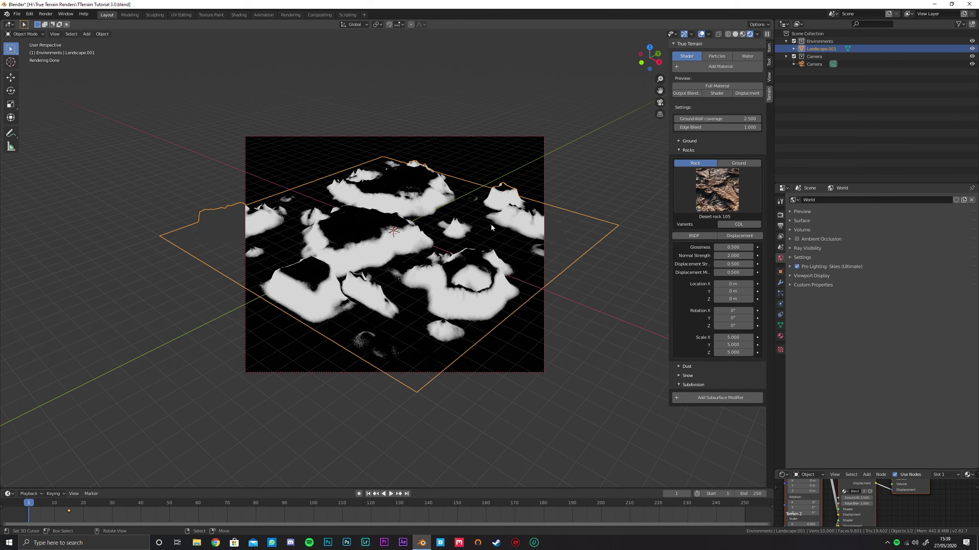
pyautogui.scroll(3, 462, 227)
pyautogui.moveTo(440, 233); pyautogui.dragTo(462, 231, button='middle')
# Try Edge Blend values of 0.5 and 2 on the terrain shader's blend mask.
pyautogui.click(717, 127)
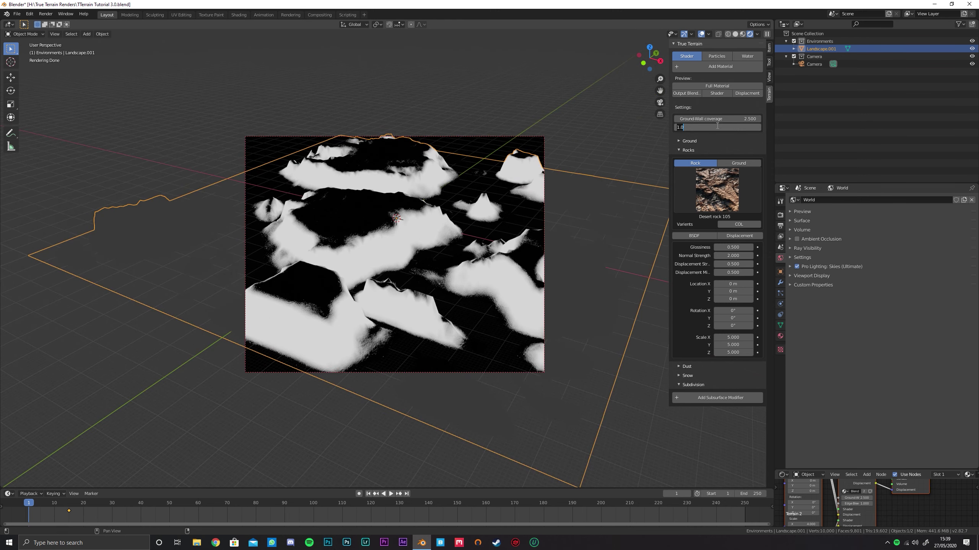
pyautogui.write('0.5')
pyautogui.press('Return')
pyautogui.click(717, 127)
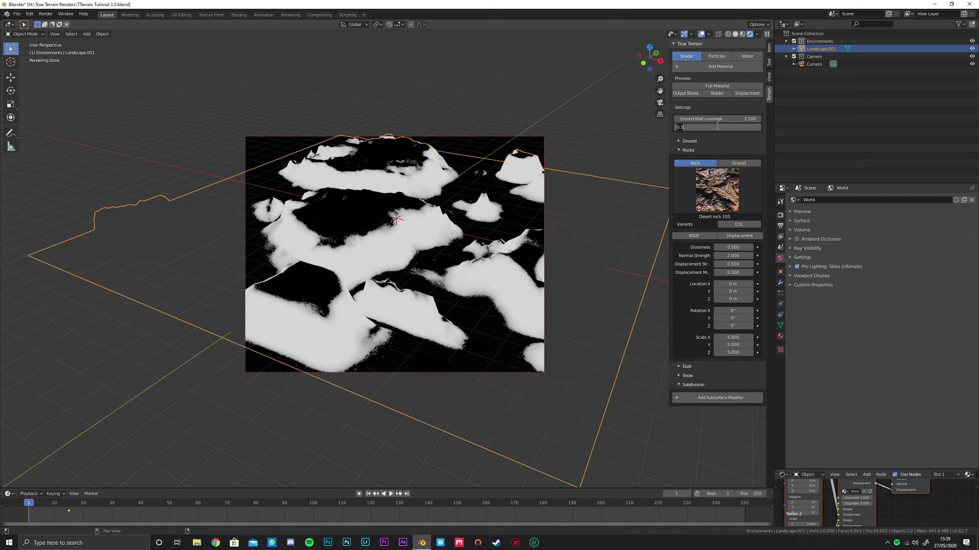
pyautogui.write('2')
pyautogui.press('Return')
# Set the shader's Edge Blend to 1.5 and the Ground/Wall coverage to 3.
pyautogui.click(716, 127)
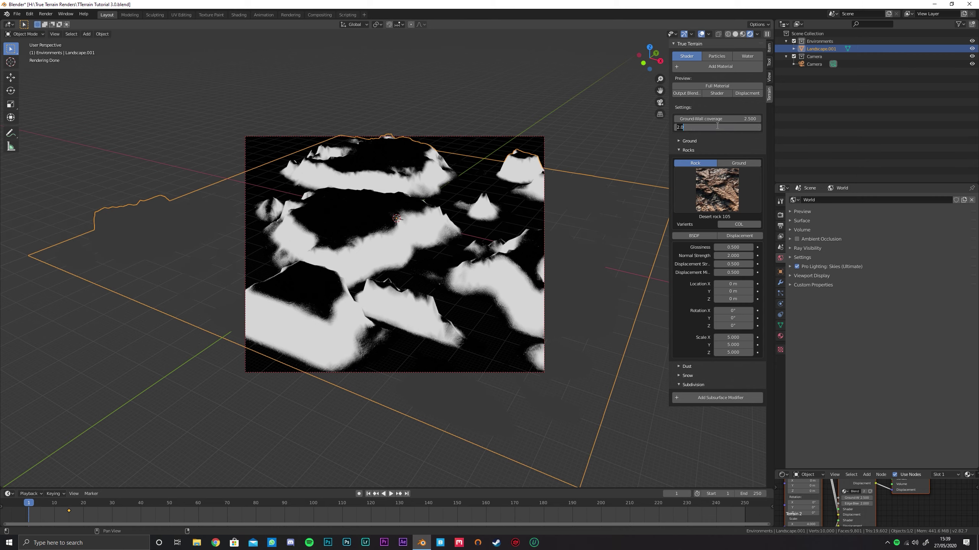
pyautogui.press('Return')
pyautogui.click(713, 119)
pyautogui.write('3')
pyautogui.press('Return')
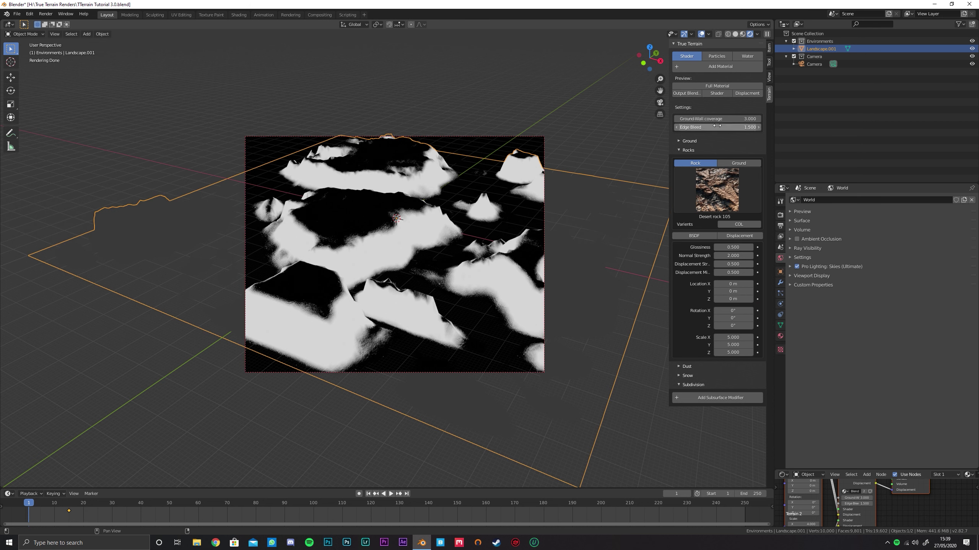
# Return the preview to the full material and switch the viewport to solid shading.
pyautogui.click(722, 89)
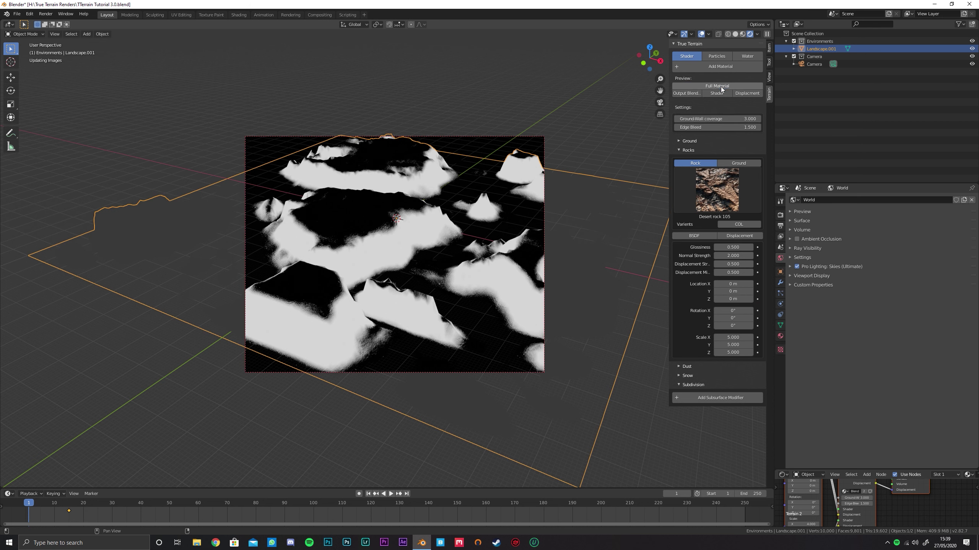
pyautogui.moveTo(417, 209)
pyautogui.mouseDown(button='middle')
pyautogui.moveTo(457, 231)
pyautogui.moveTo(427, 234)
pyautogui.moveTo(460, 237)
pyautogui.moveTo(406, 228)
pyautogui.moveTo(423, 230)
pyautogui.moveTo(398, 219)
pyautogui.moveTo(428, 226)
pyautogui.moveTo(419, 236)
pyautogui.moveTo(449, 231)
pyautogui.mouseUp(button='middle')
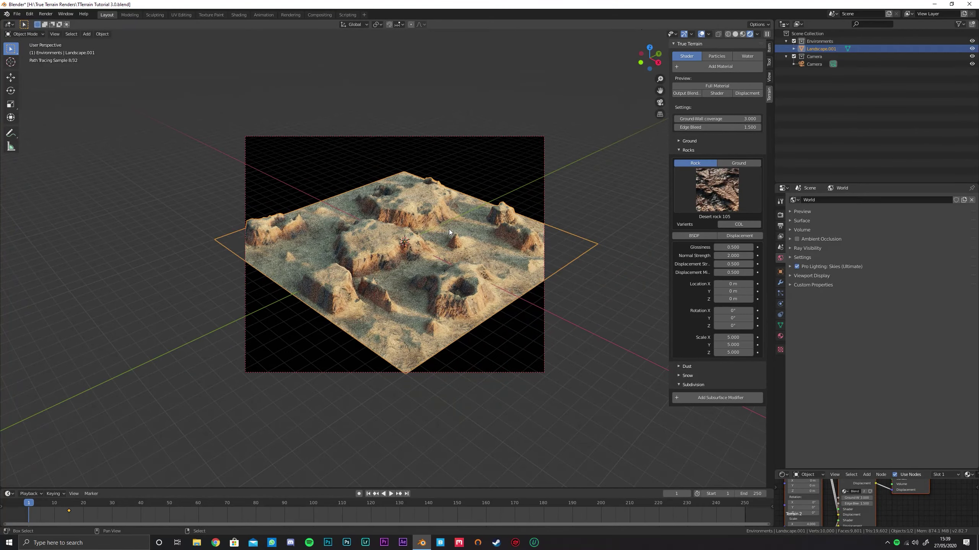
pyautogui.press('z')
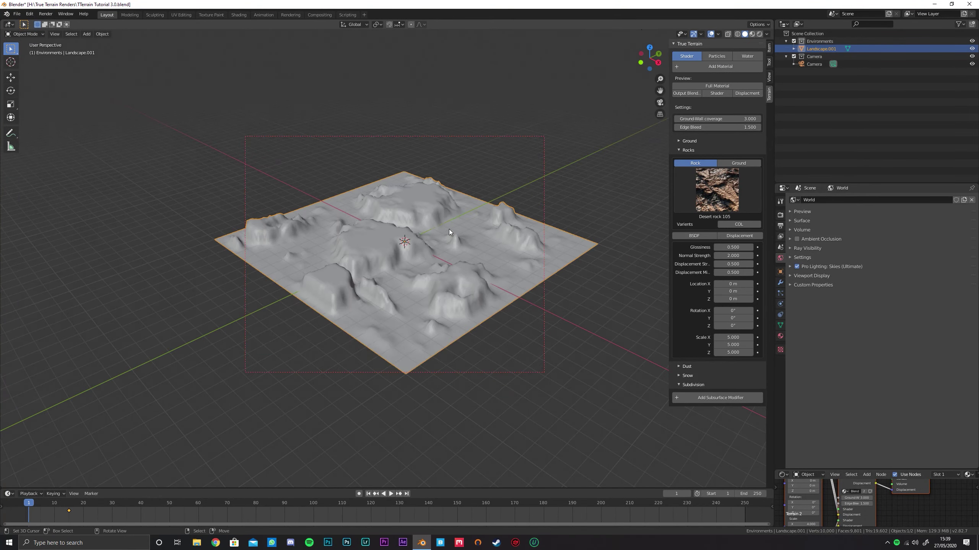
# Select the landscape's four outer border edge loops in Edit Mode and switch to edge selection.
pyautogui.scroll(3, 454, 230)
pyautogui.moveTo(452, 241); pyautogui.dragTo(439, 243, button='middle')
pyautogui.scroll(-4, 439, 243)
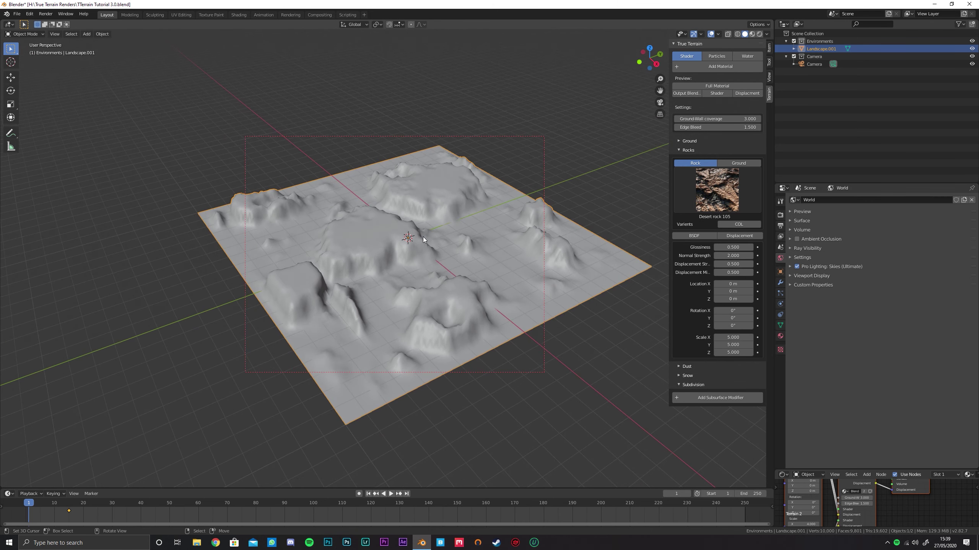
pyautogui.press('Tab')
pyautogui.keyDown('alt'); pyautogui.click(340, 172); pyautogui.keyUp('alt')
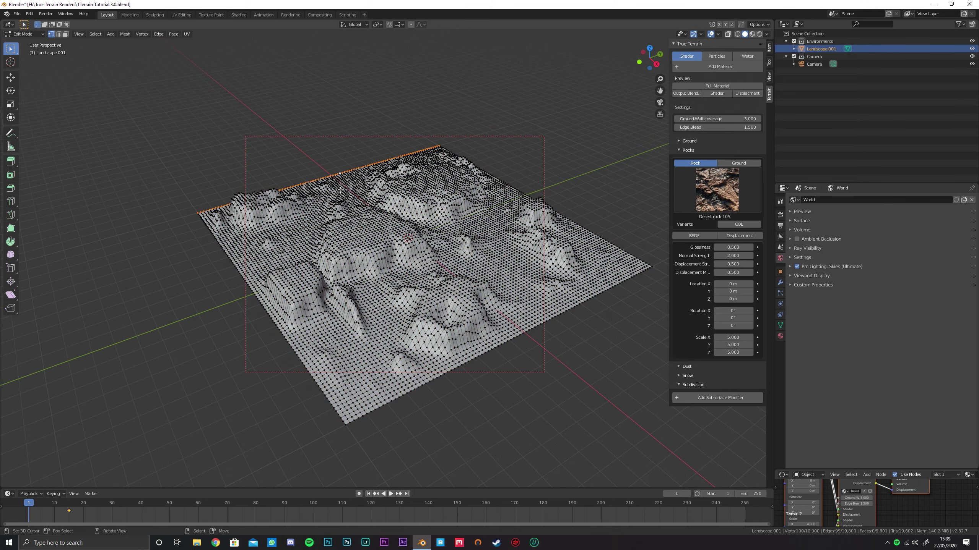
pyautogui.keyDown('alt'); pyautogui.keyDown('shift'); pyautogui.click(253, 275); pyautogui.keyUp('shift'); pyautogui.keyUp('alt')
pyautogui.keyDown('alt'); pyautogui.keyDown('shift'); pyautogui.click(546, 329); pyautogui.keyUp('shift'); pyautogui.keyUp('alt')
pyautogui.keyDown('alt'); pyautogui.keyDown('shift'); pyautogui.click(599, 232); pyautogui.keyUp('shift'); pyautogui.keyUp('alt')
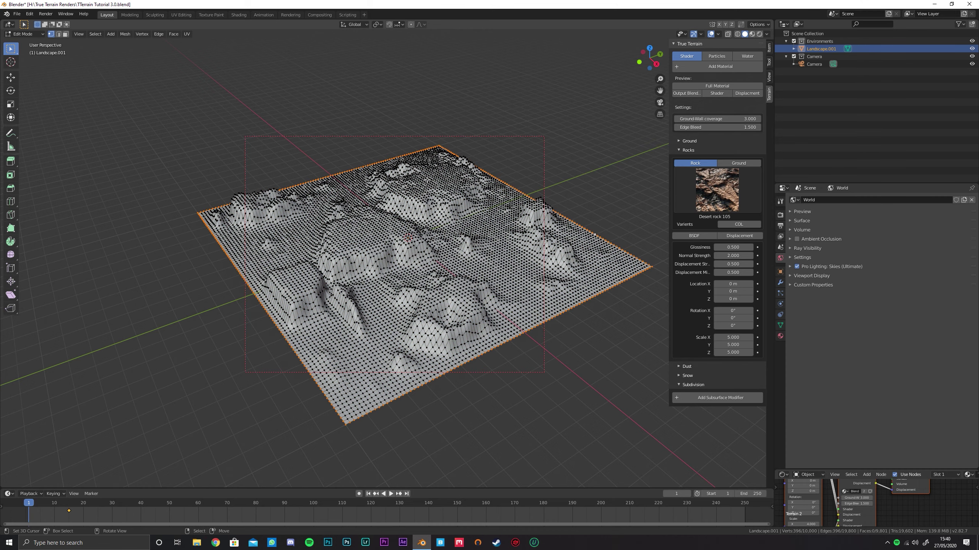
pyautogui.click(58, 35)
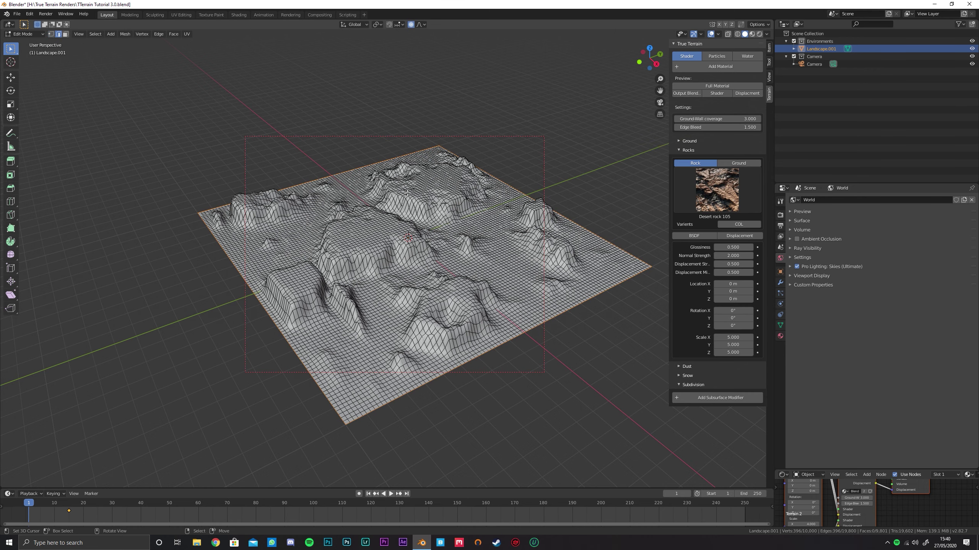
# Lower the landscape border about 37.6 m along Z using proportional editing with Random falloff and a size of about 252.
pyautogui.click(410, 24)
pyautogui.click(419, 25)
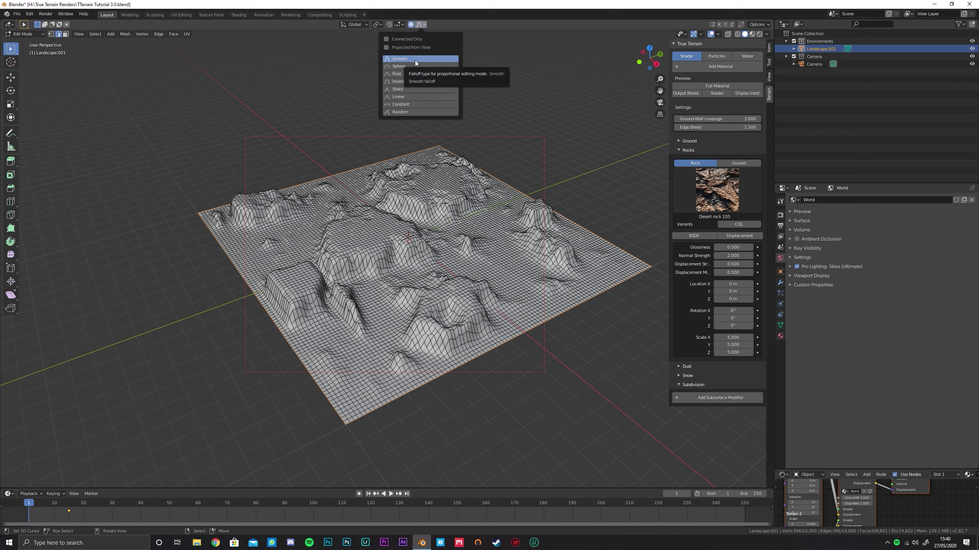
pyautogui.click(403, 112)
pyautogui.press('g')
pyautogui.press('z')
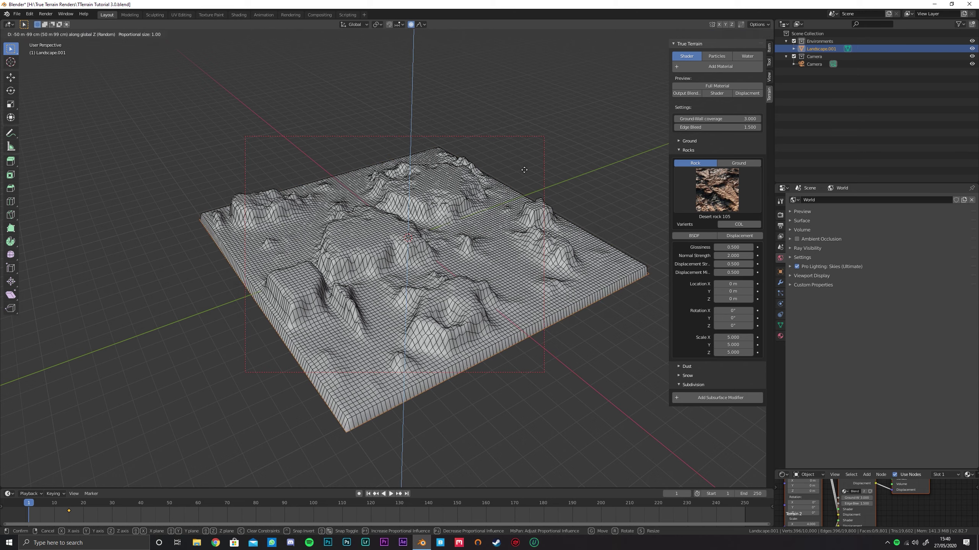
pyautogui.scroll(-20, 523, 170)
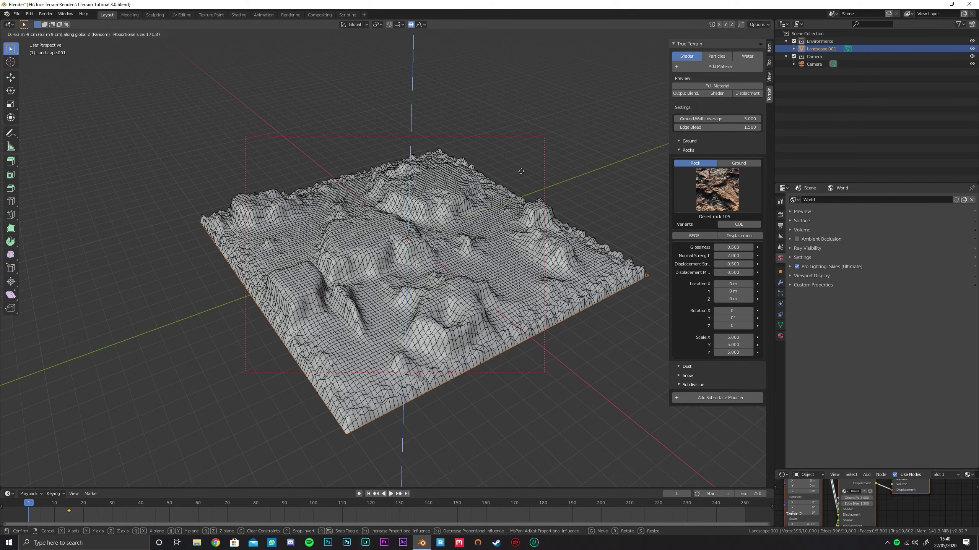
pyautogui.scroll(-4, 520, 177)
pyautogui.moveTo(520, 170)
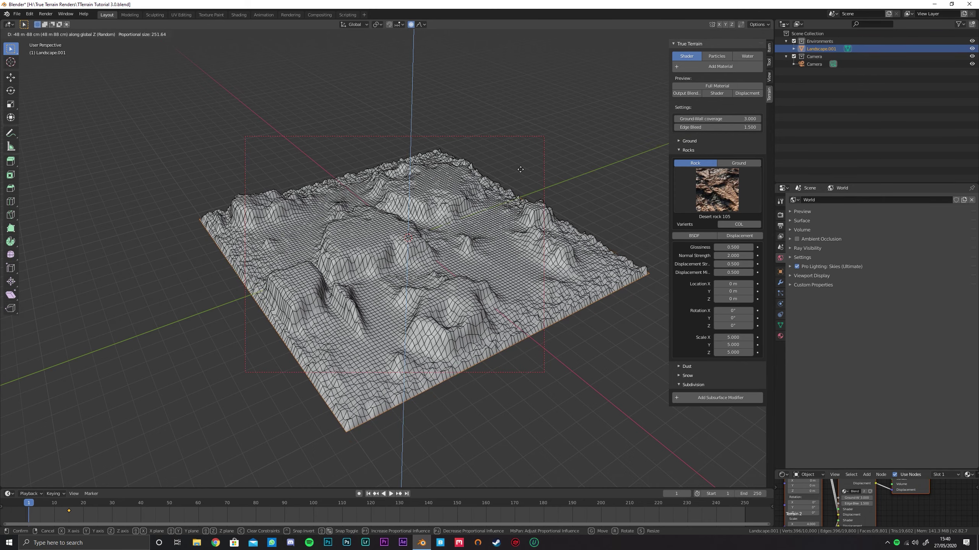
pyautogui.click(508, 153)
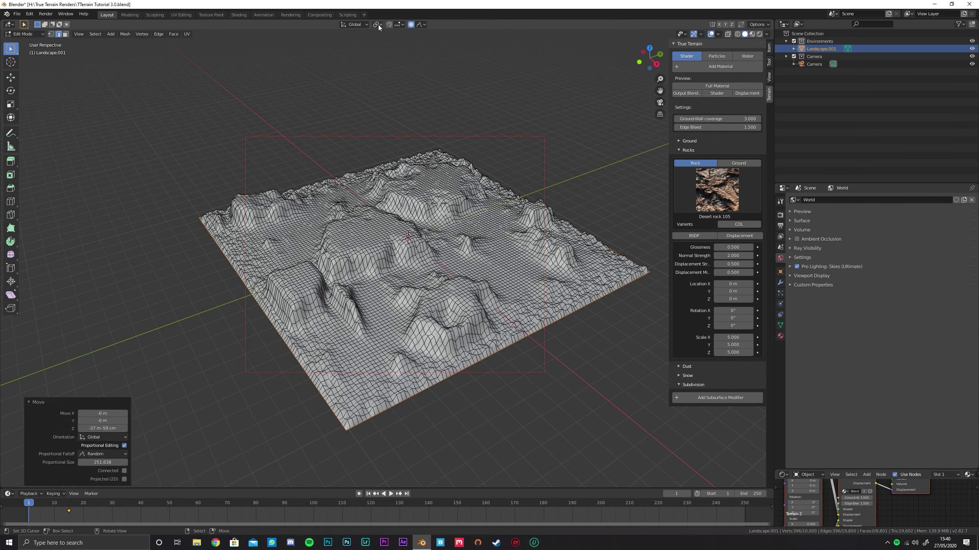
# Lower the border a further 295 m or so along Z with Smooth proportional falloff and a size of about 653.
pyautogui.click(423, 25)
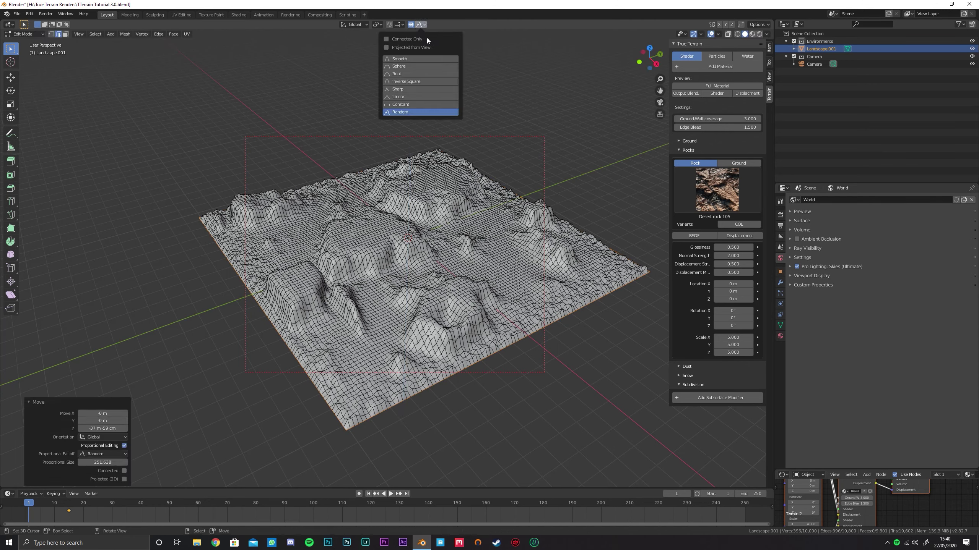
pyautogui.click(423, 58)
pyautogui.press('g')
pyautogui.press('z')
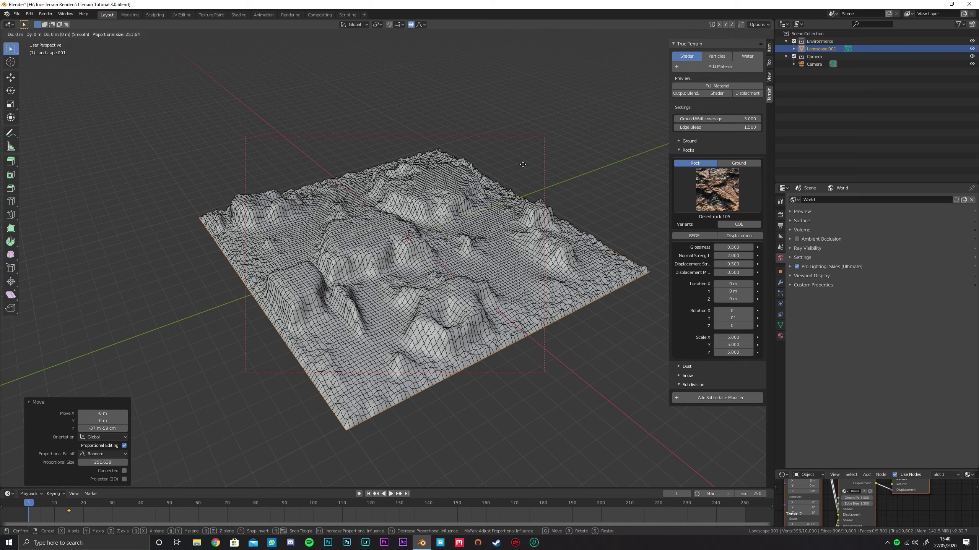
pyautogui.scroll(-4, 522, 173)
pyautogui.scroll(-6, 520, 185)
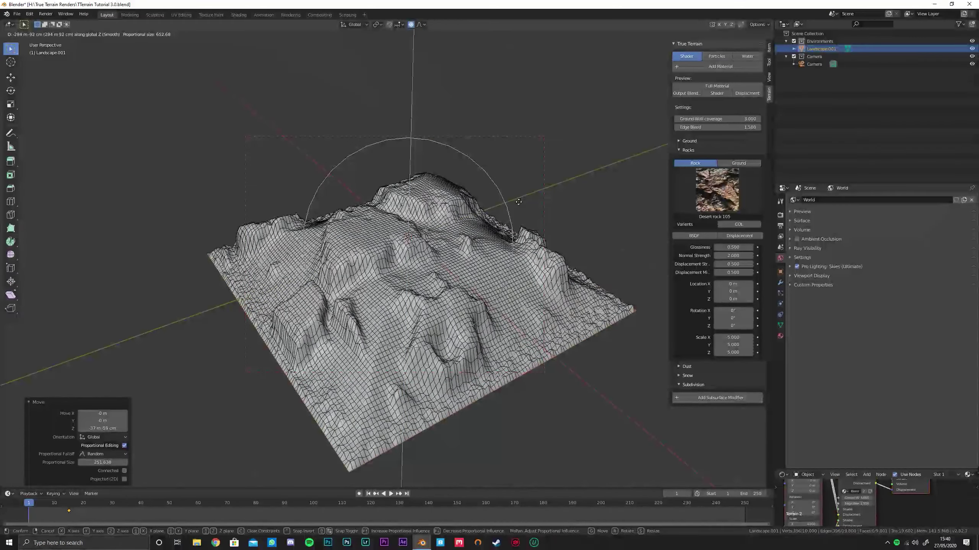
pyautogui.click(490, 216)
pyautogui.moveTo(490, 216); pyautogui.dragTo(488, 205, button='middle')
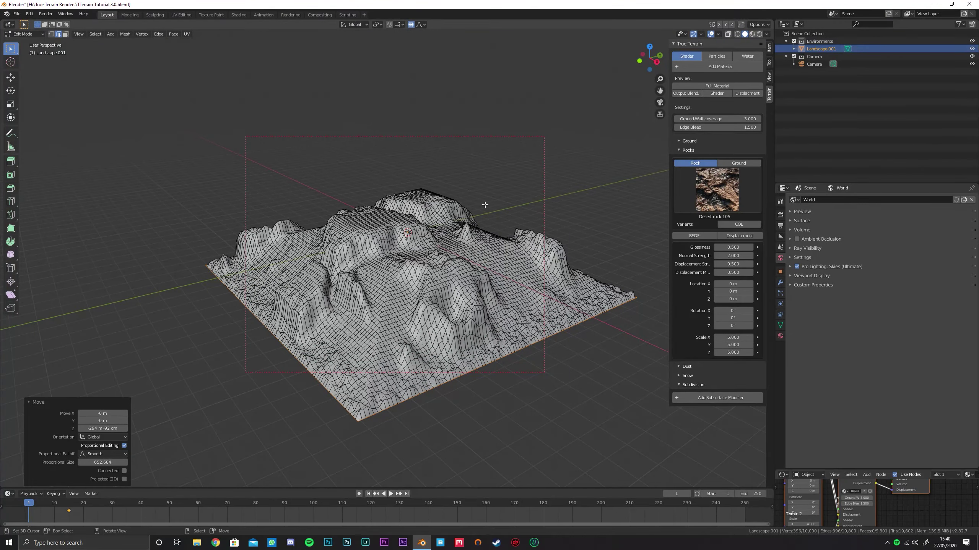
pyautogui.press('g')
pyautogui.press('z')
pyautogui.press('Escape')
pyautogui.press('s')
pyautogui.press('z')
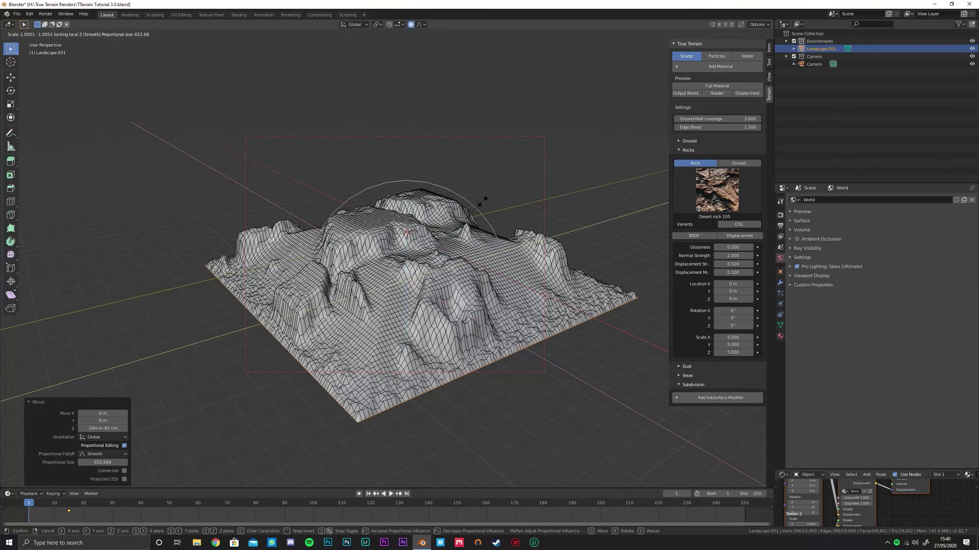
pyautogui.hotkey('shift', 'z')
pyautogui.hotkey('shift', 'z')
pyautogui.scroll(3, 514, 198)
pyautogui.scroll(15, 514, 198)
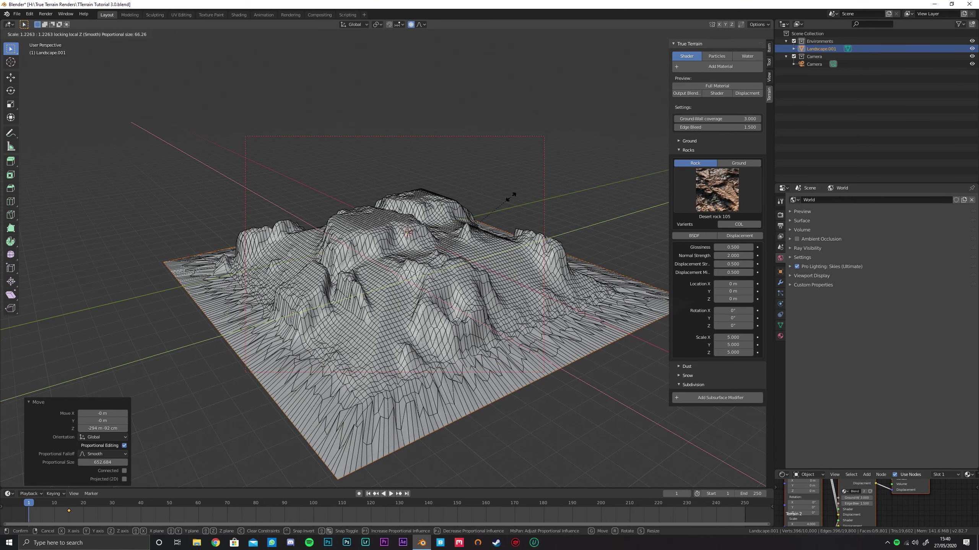
pyautogui.scroll(2, 517, 194)
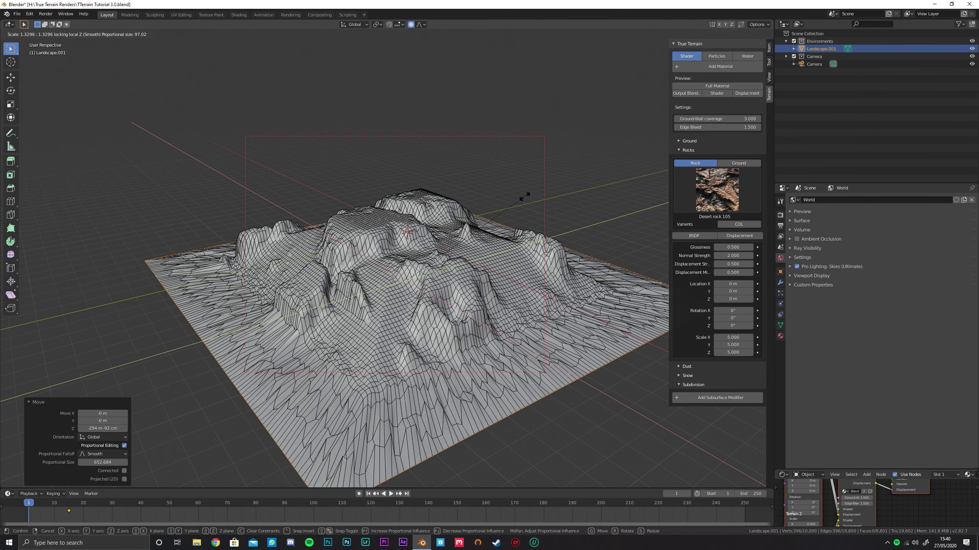
pyautogui.press('Escape')
# Scale the border outward to about 1.035 in X and Y only, with Random proportional falloff and a size of about 277.
pyautogui.click(421, 25)
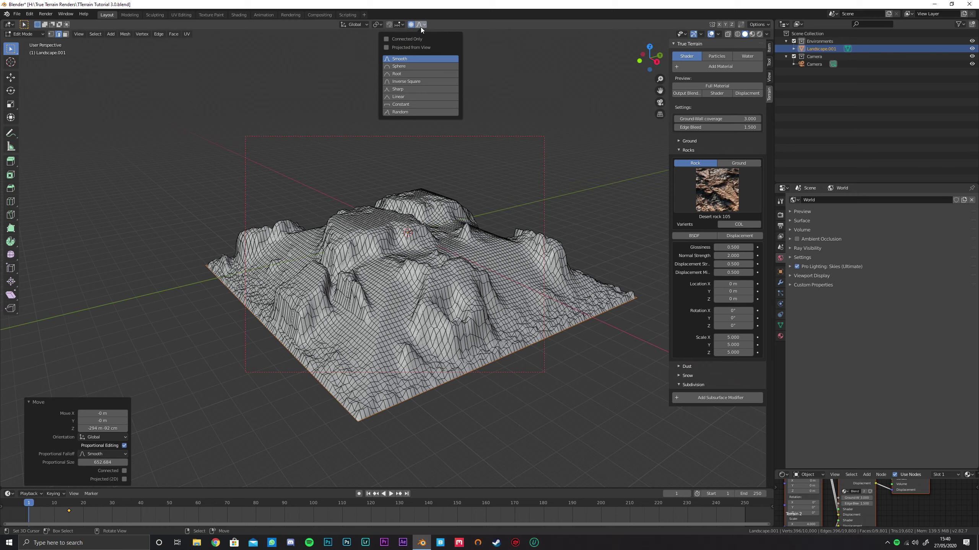
pyautogui.click(418, 111)
pyautogui.press('s')
pyautogui.hotkey('shift', 'z')
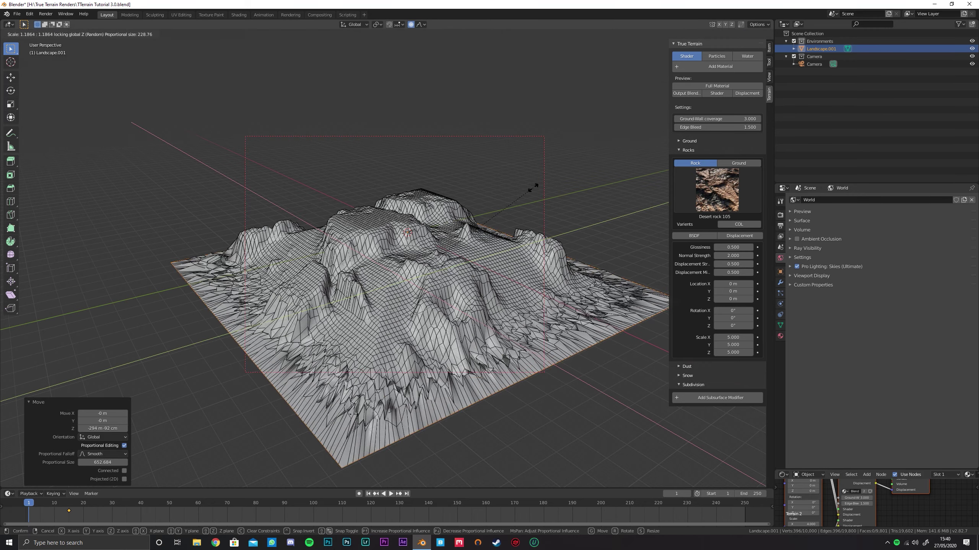
pyautogui.scroll(-2, 526, 191)
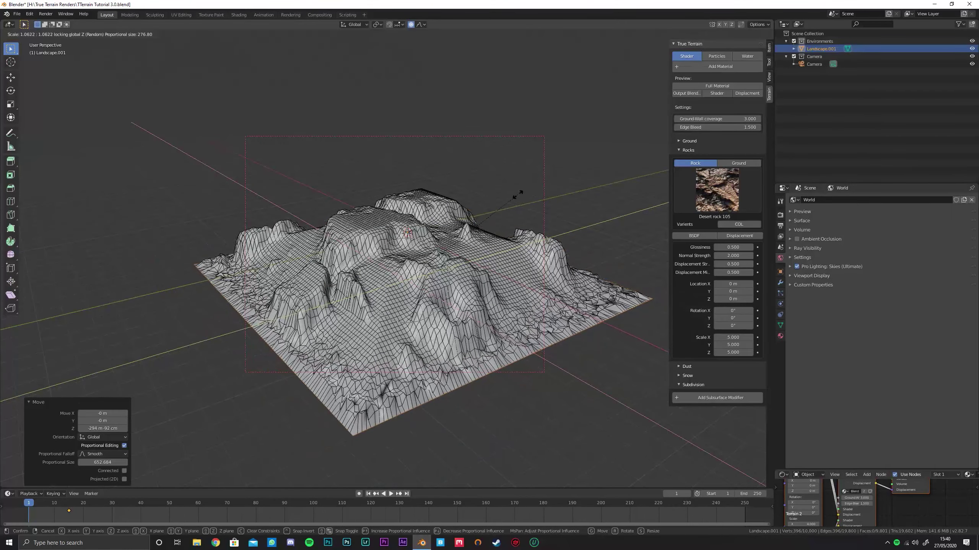
pyautogui.click(515, 195)
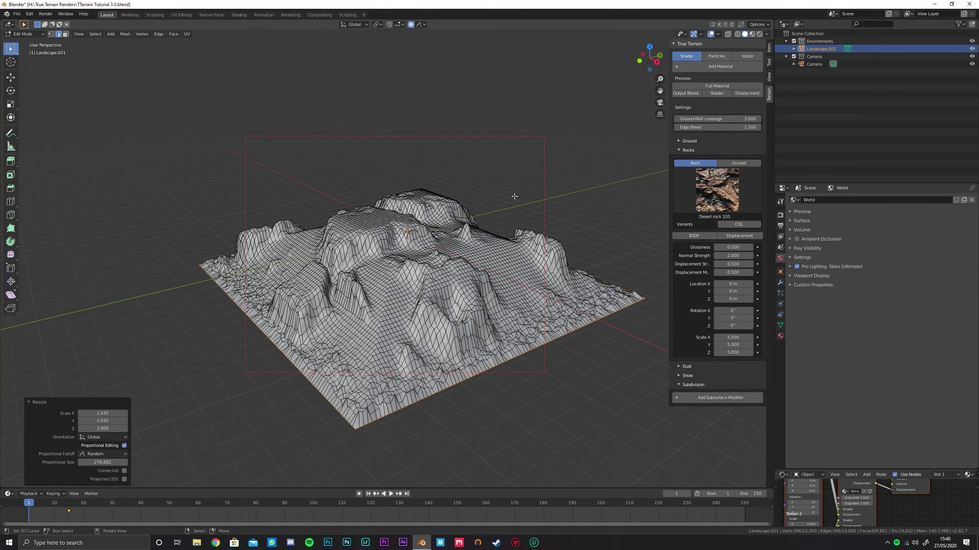
# Scale the border outward again to about 1.15 in X and Y only, using Smooth proportional falloff.
pyautogui.click(421, 25)
pyautogui.click(419, 59)
pyautogui.press('s')
pyautogui.hotkey('shift', 'z')
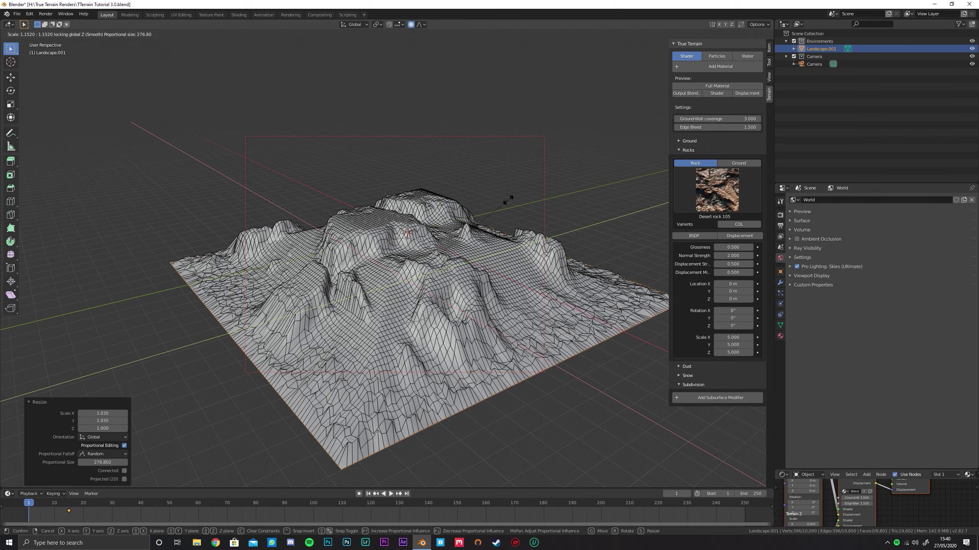
pyautogui.click(511, 199)
# Raise the border about 27.2 m along Z with Smooth proportional falloff and a size of about 790.
pyautogui.press('g')
pyautogui.press('z')
pyautogui.scroll(-8, 513, 197)
pyautogui.scroll(-3, 514, 195)
pyautogui.click(512, 200)
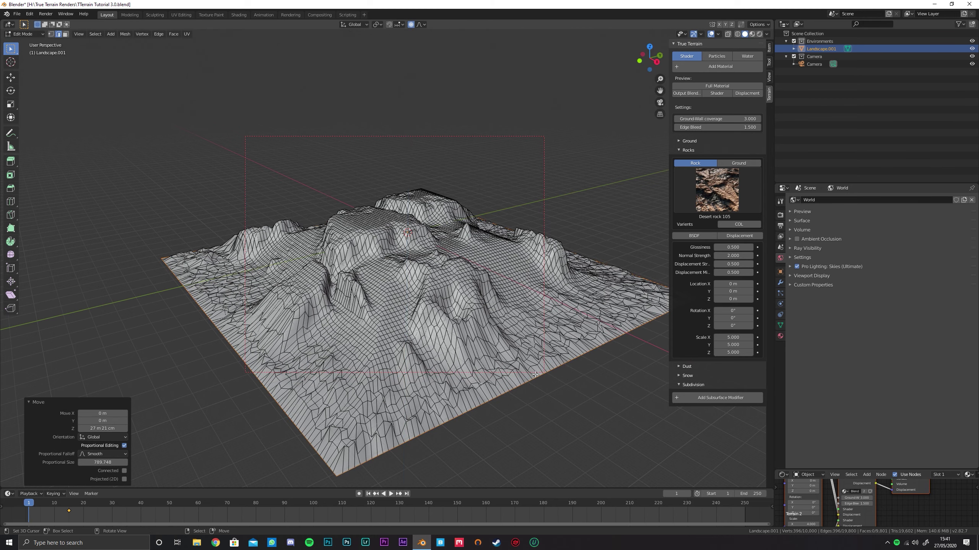
pyautogui.rightClick(544, 347)
pyautogui.scroll(-3, 339, 239)
pyautogui.moveTo(314, 227); pyautogui.dragTo(335, 239, button='middle')
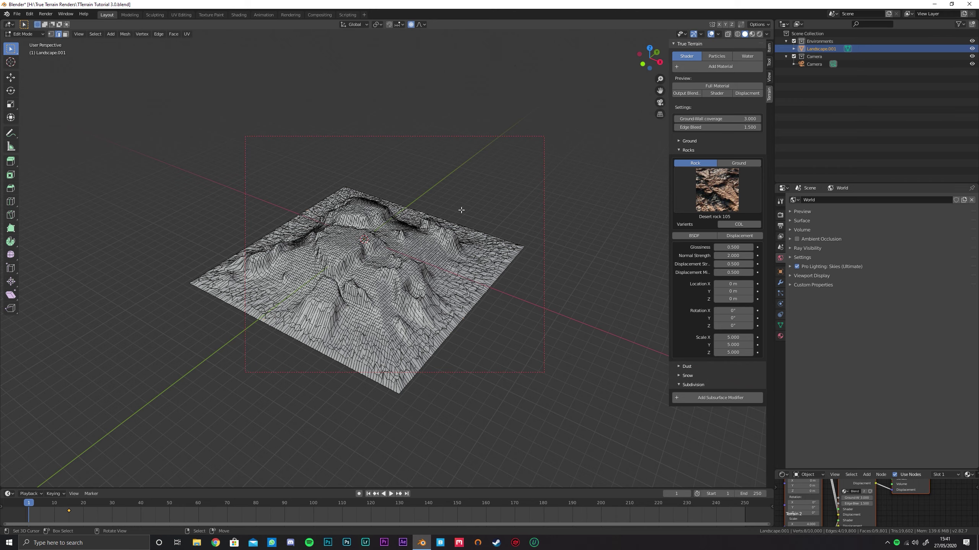
# Lower the selected border edges along Z with proportional editing and Smooth falloff, using a smaller falloff size than before.
pyautogui.press('g')
pyautogui.press('z')
pyautogui.scroll(-1, 460, 219)
pyautogui.scroll(5, 460, 224)
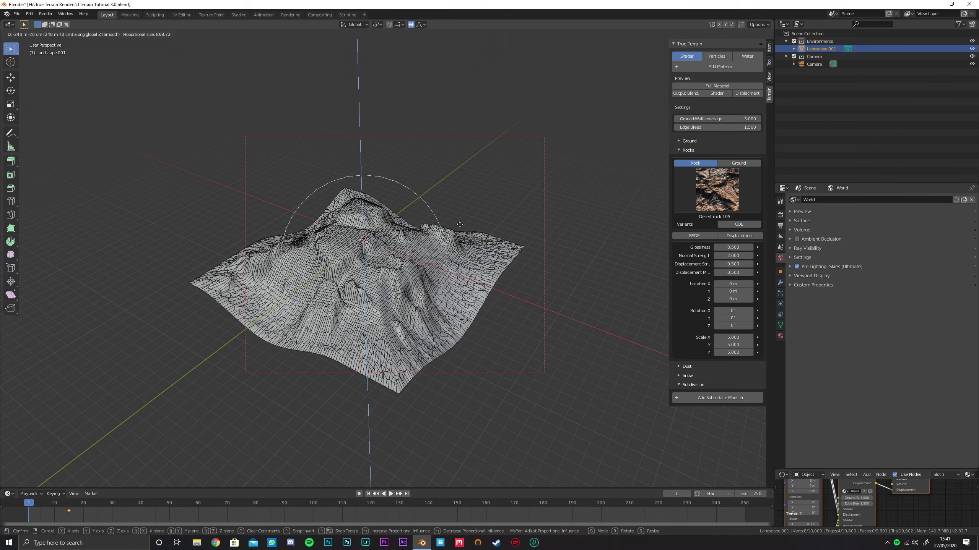
pyautogui.click(460, 232)
# Lower the near corner about 254 m and the neighbouring border edge along Z, with Smooth proportional falloff and a size of about 446.
pyautogui.rightClick(401, 370)
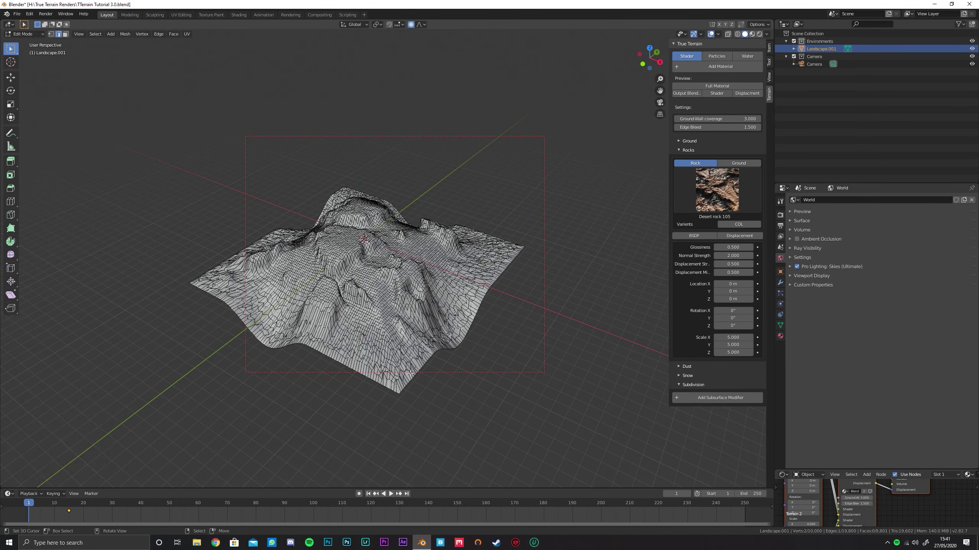
pyautogui.press('g')
pyautogui.press('z')
pyautogui.scroll(2, 397, 385)
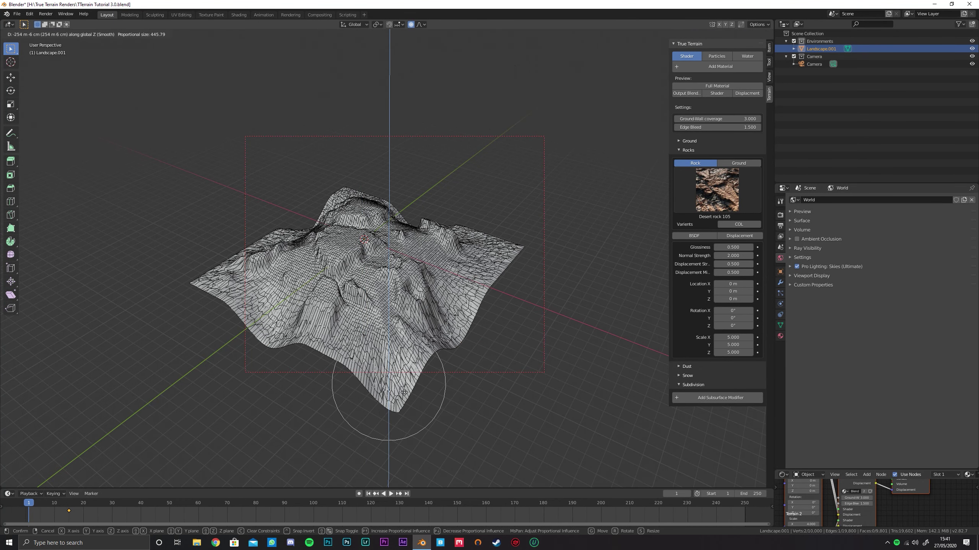
pyautogui.click(395, 386)
pyautogui.rightClick(347, 363)
pyautogui.press('g')
pyautogui.press('z')
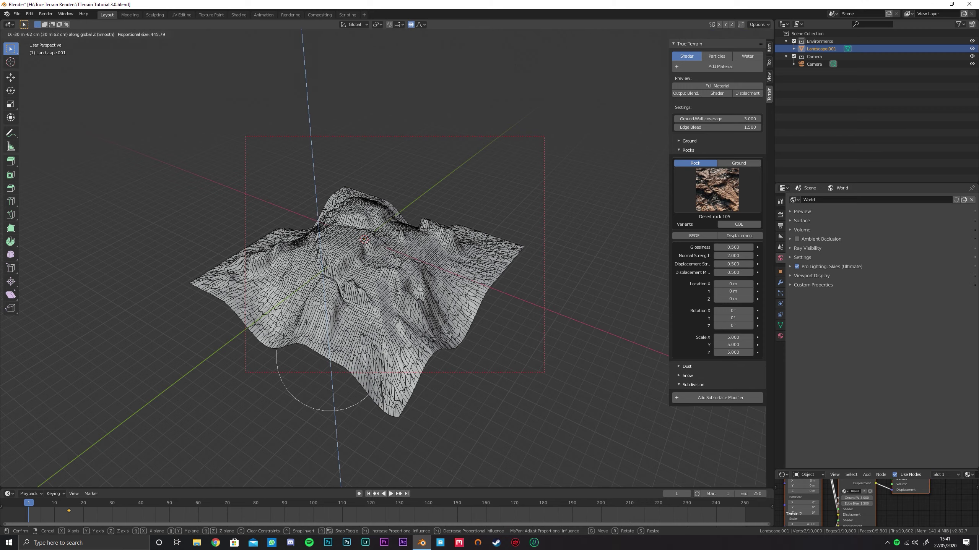
pyautogui.click(390, 394)
# Lower two stretches of the adjacent side's border about 227 m and 196 m along Z, with Smooth falloff and a size of about 446.
pyautogui.moveTo(423, 363); pyautogui.dragTo(456, 341, button='middle')
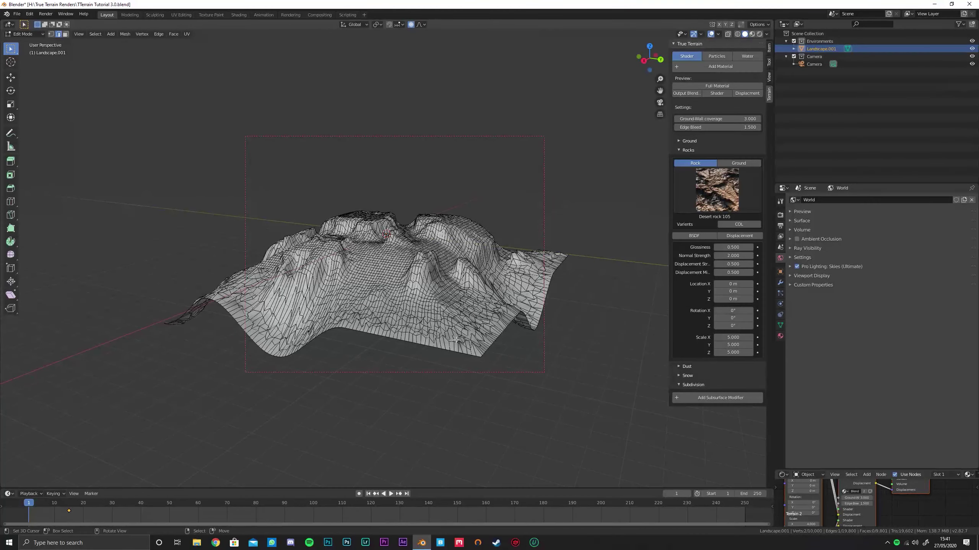
pyautogui.press('g')
pyautogui.press('z')
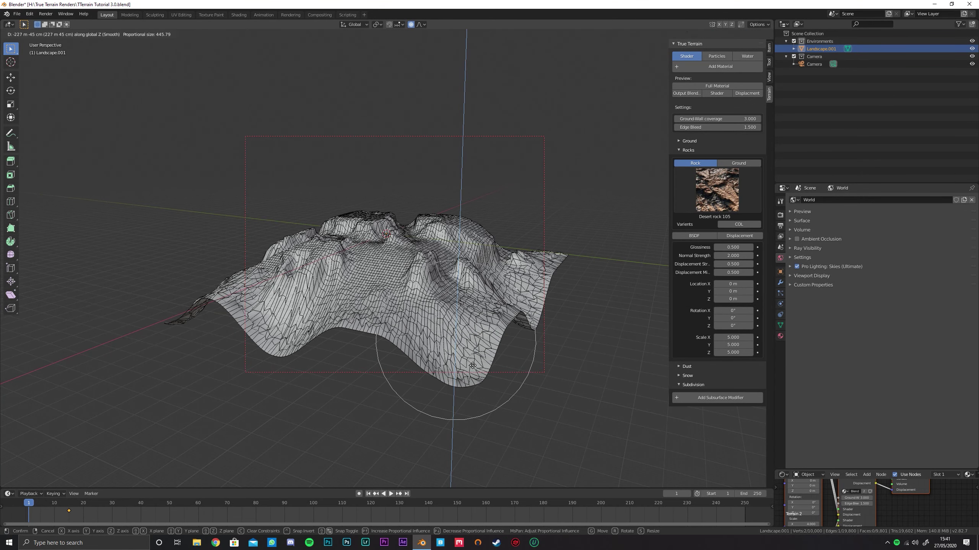
pyautogui.click(475, 368)
pyautogui.hotkey('ctrl', 'z')
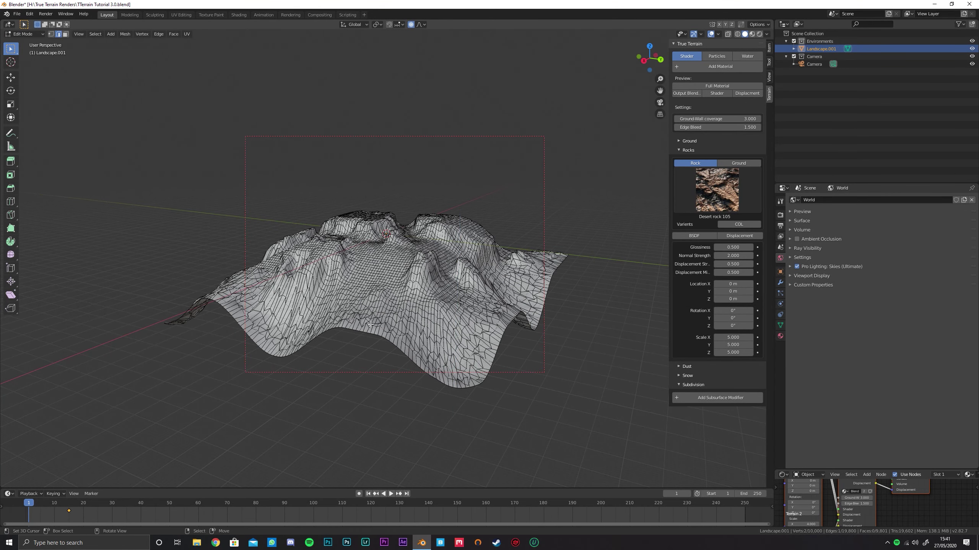
pyautogui.press('g')
pyautogui.press('z')
pyautogui.click(404, 339)
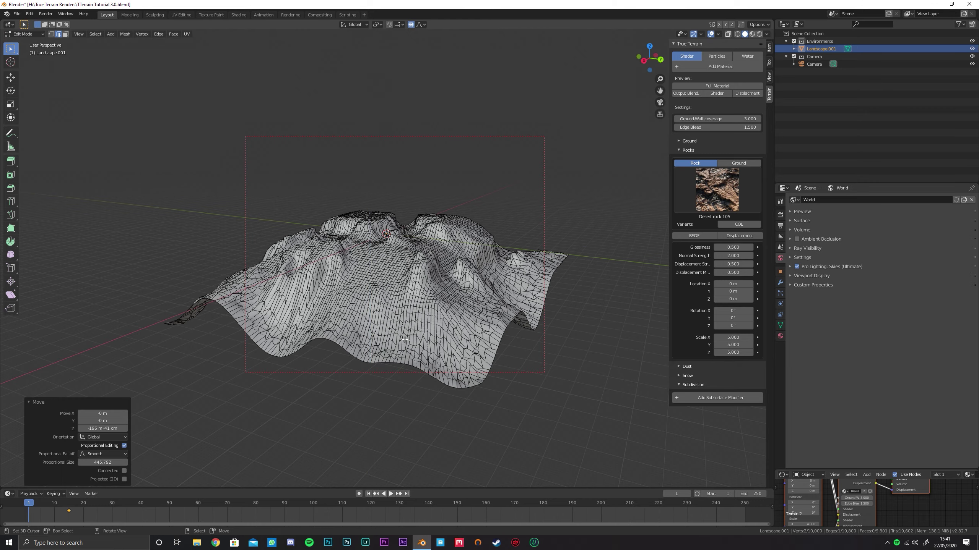
# Lower the border edge near the far corner about 255 m along Z with Smooth proportional falloff.
pyautogui.hotkey('ctrl', 'z')
pyautogui.press('g')
pyautogui.press('z')
pyautogui.click(571, 267)
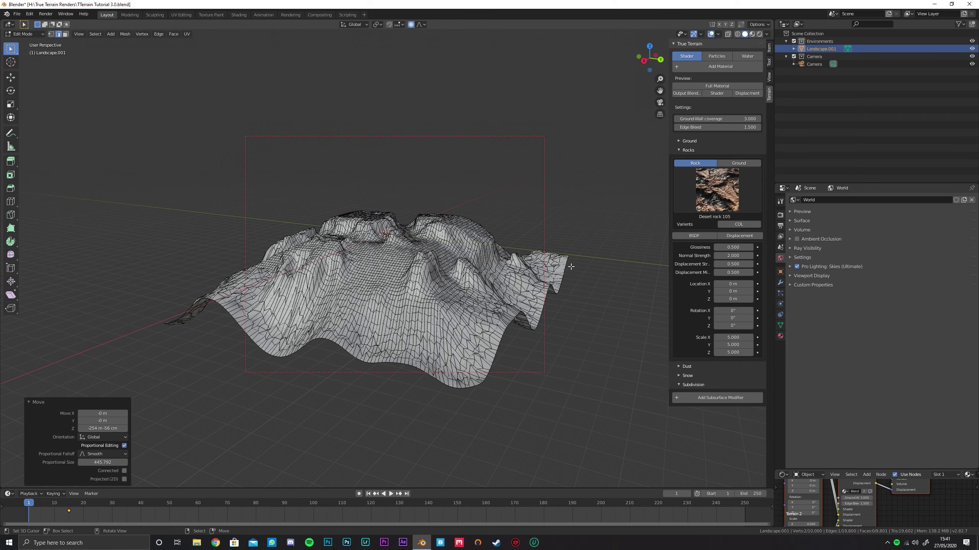
# Lower the raised border corner between the two dips along Z with Smooth proportional falloff.
pyautogui.moveTo(571, 266); pyautogui.dragTo(546, 311, button='middle')
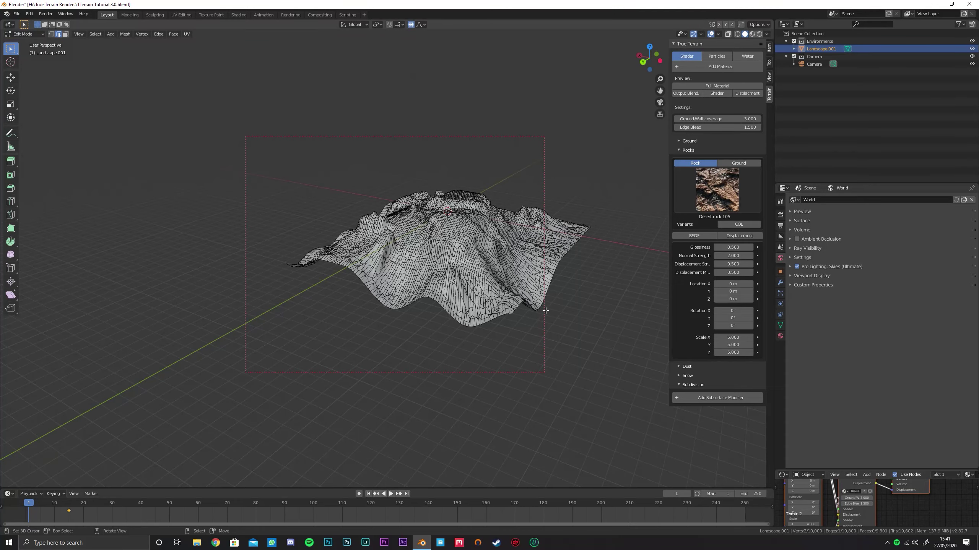
pyautogui.press('g')
pyautogui.press('z')
pyautogui.click(529, 340)
# Lower the remaining raised outer corner about 272 m along Z with Smooth proportional falloff and a size of about 405.
pyautogui.keyDown('shift'); pyautogui.moveTo(420, 258); pyautogui.dragTo(509, 301, button='middle'); pyautogui.keyUp('shift')
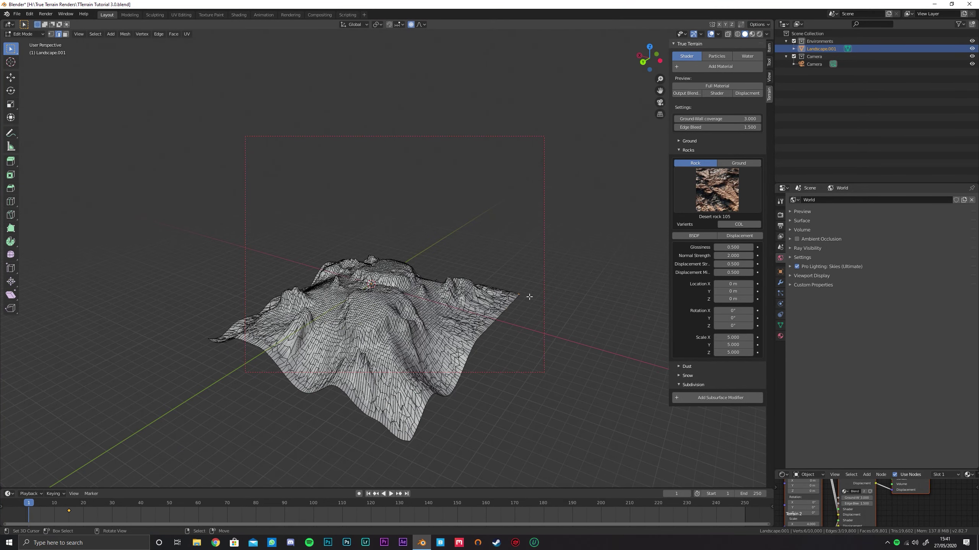
pyautogui.press('g')
pyautogui.press('z')
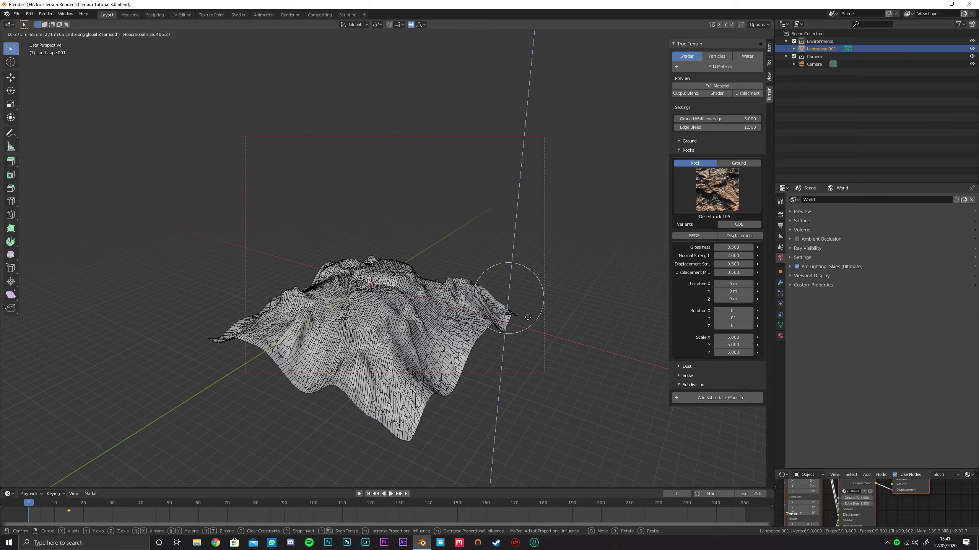
pyautogui.click(527, 317)
# Return the landscape to Object Mode and preview it with rendered viewport shading.
pyautogui.moveTo(527, 318); pyautogui.dragTo(435, 240, button='middle')
pyautogui.scroll(3, 427, 262)
pyautogui.press('Tab')
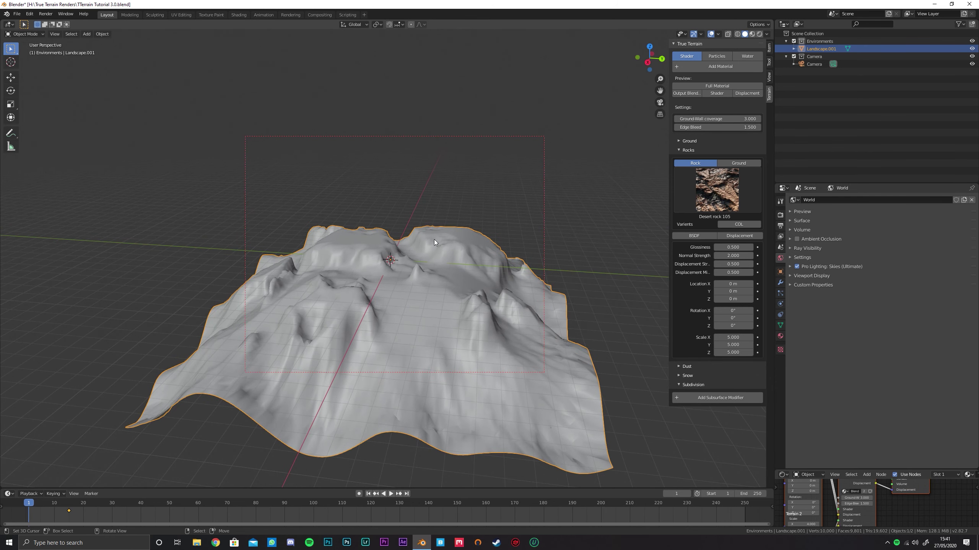
pyautogui.press('z')
pyautogui.click(467, 261)
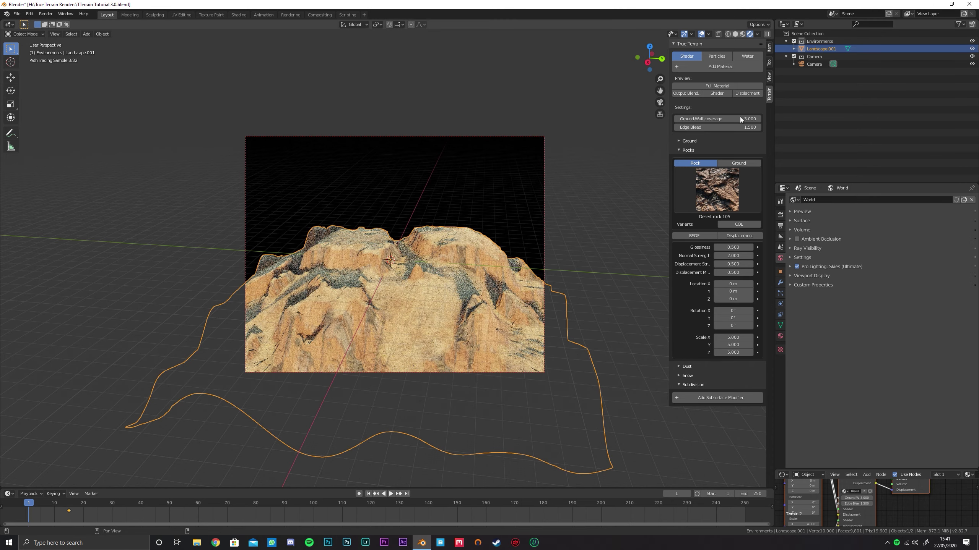
# Add a Catmull-Clark subdivision surface modifier to the landscape and enable adaptive subdivision.
pyautogui.click(693, 150)
pyautogui.click(692, 177)
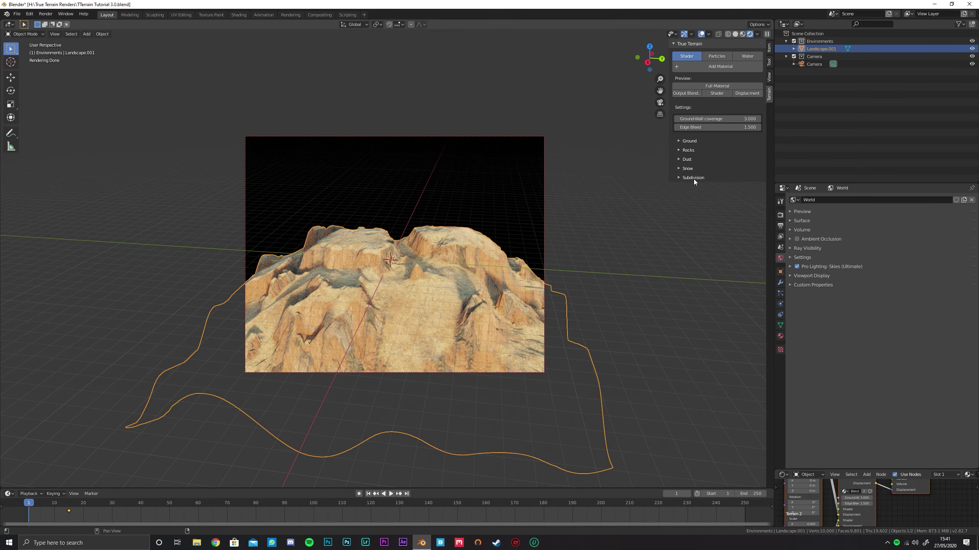
pyautogui.click(694, 178)
pyautogui.click(706, 192)
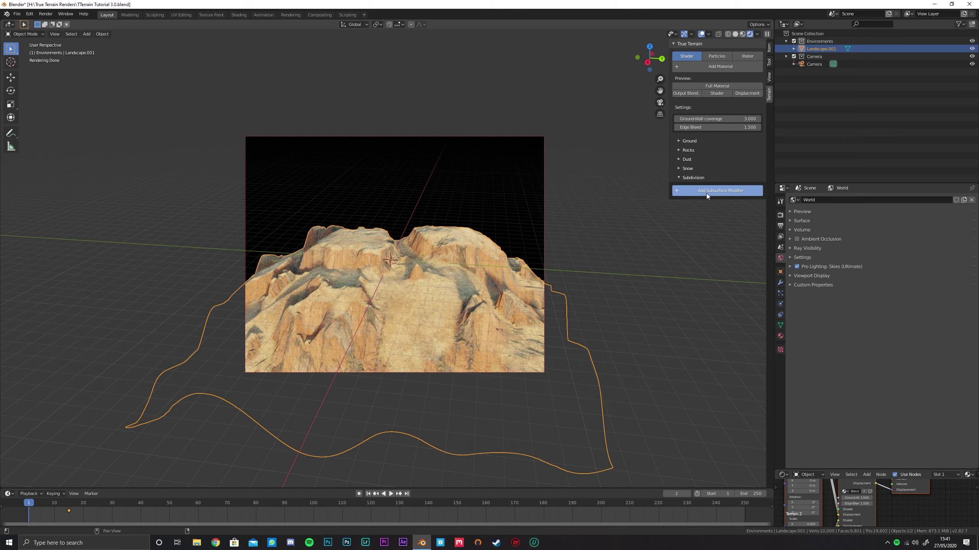
pyautogui.click(678, 230)
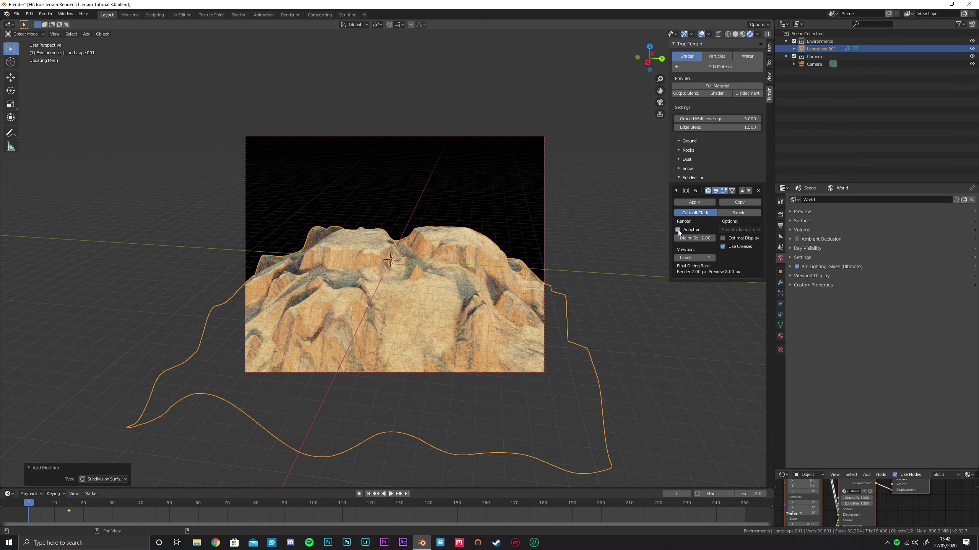
# Examine the render subdivision settings and inspect the adaptively subdivided terrain up close in the rendered preview.
pyautogui.click(779, 216)
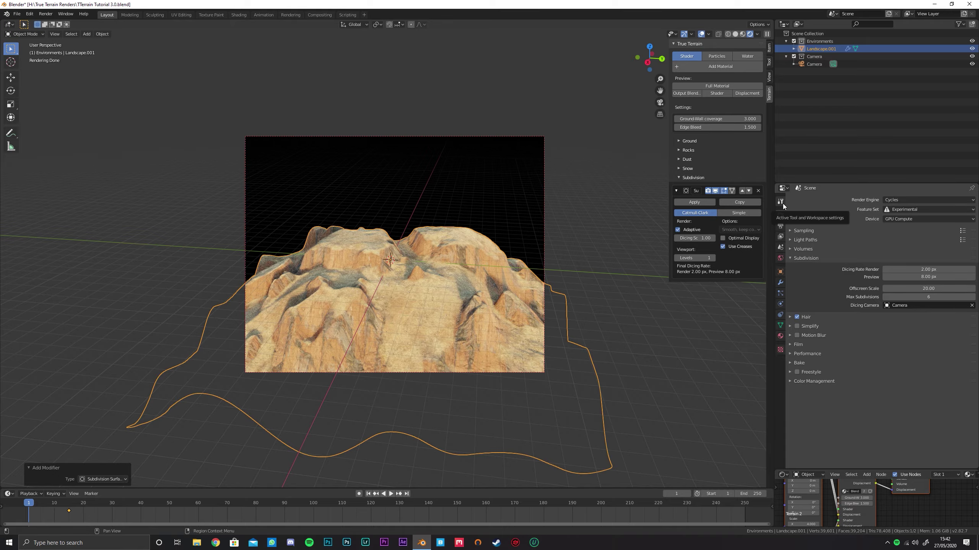
pyautogui.scroll(5, 374, 284)
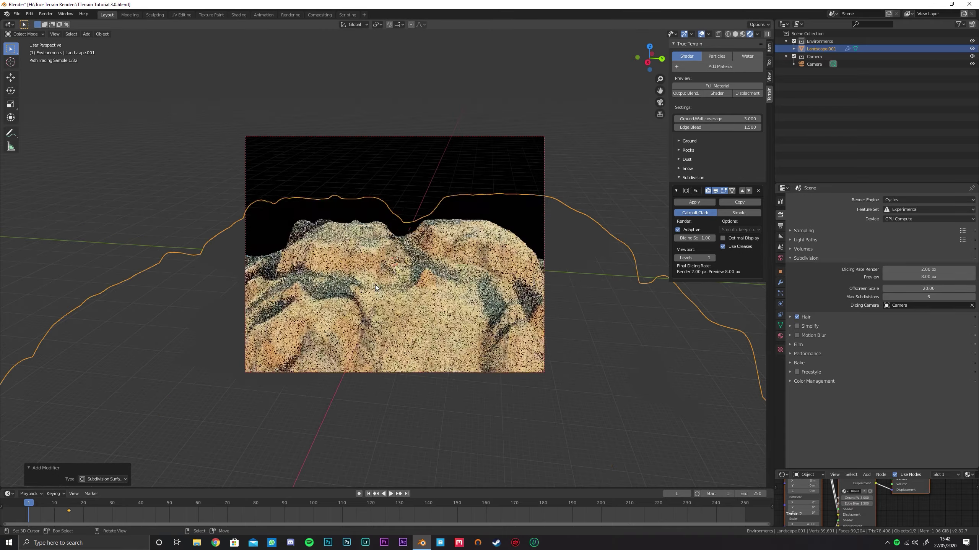
pyautogui.scroll(5, 376, 283)
pyautogui.scroll(-4, 425, 281)
pyautogui.moveTo(464, 281)
pyautogui.mouseDown(button='middle')
pyautogui.moveTo(478, 273)
pyautogui.moveTo(455, 270)
pyautogui.moveTo(474, 269)
pyautogui.mouseUp(button='middle')
pyautogui.scroll(4, 478, 274)
pyautogui.scroll(-3, 463, 272)
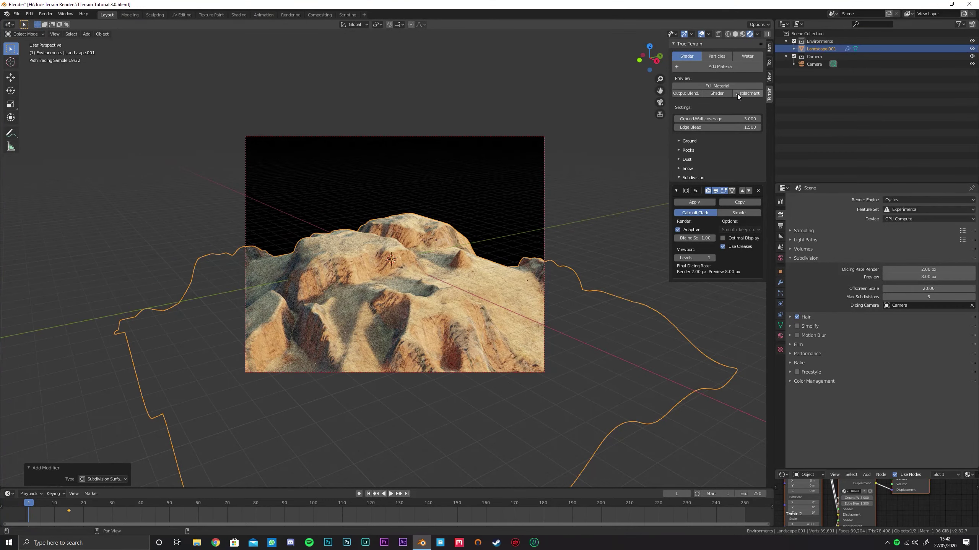
# Set the ground material's displacement strength to 10 for a close-up check, and raise it to 15.
pyautogui.click(691, 141)
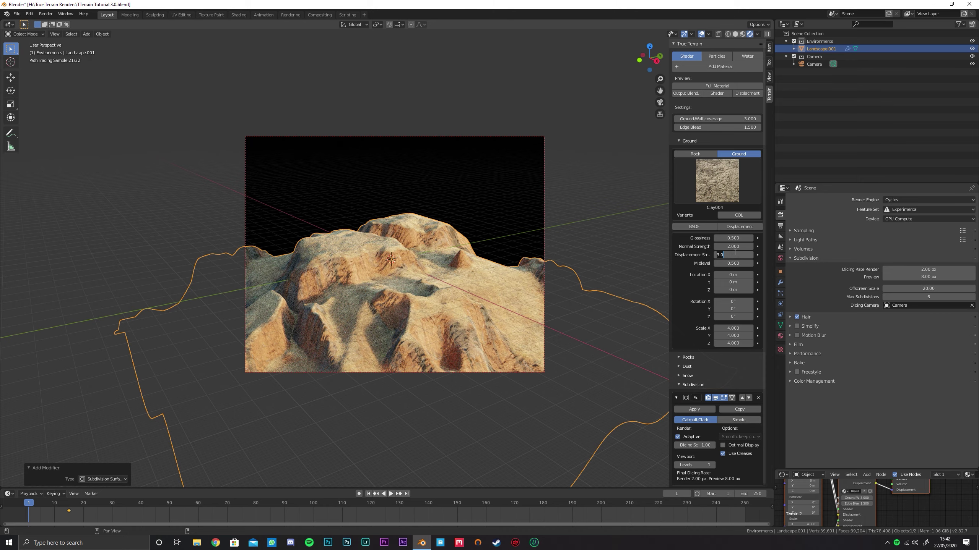
pyautogui.press('Return')
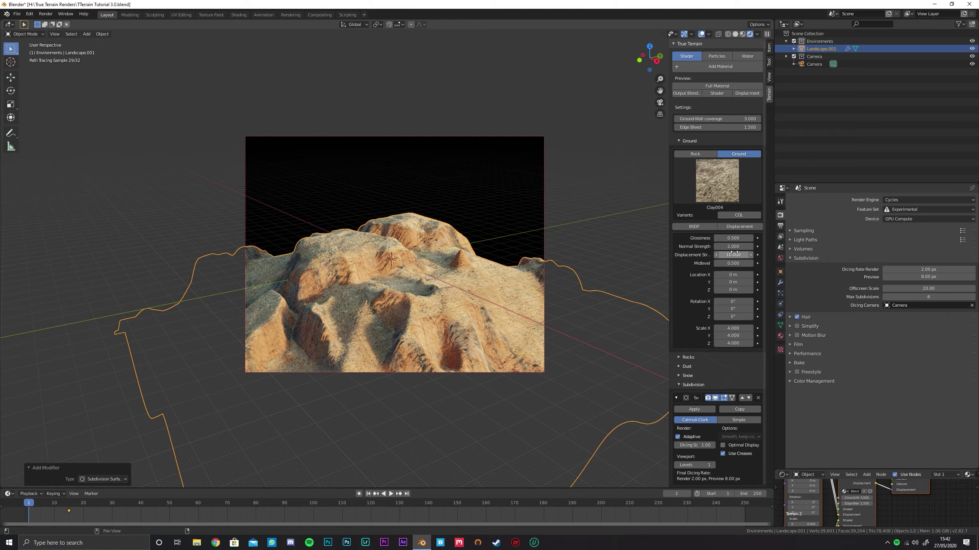
pyautogui.keyDown('shift'); pyautogui.moveTo(524, 228); pyautogui.dragTo(431, 212, button='middle'); pyautogui.keyUp('shift')
pyautogui.scroll(5, 431, 213)
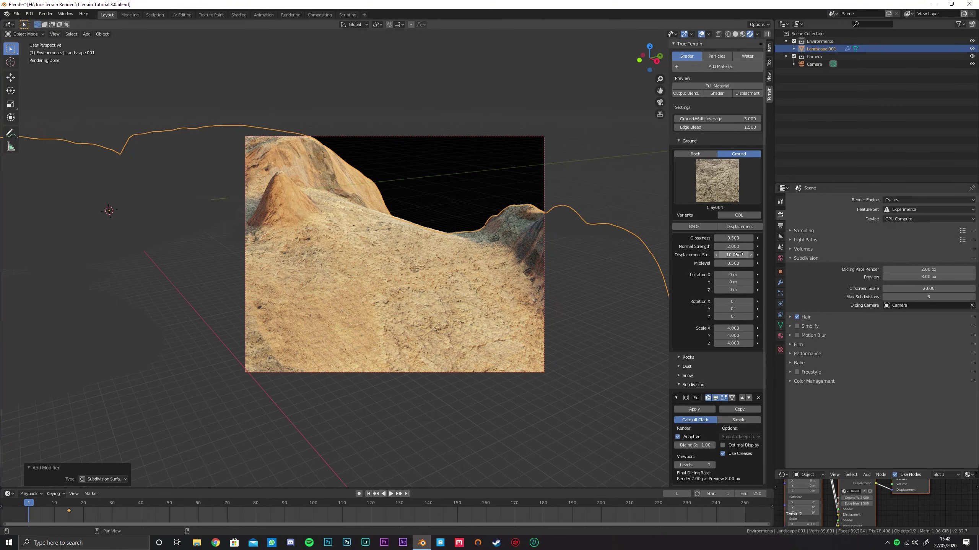
pyautogui.write('5')
pyautogui.press('Return')
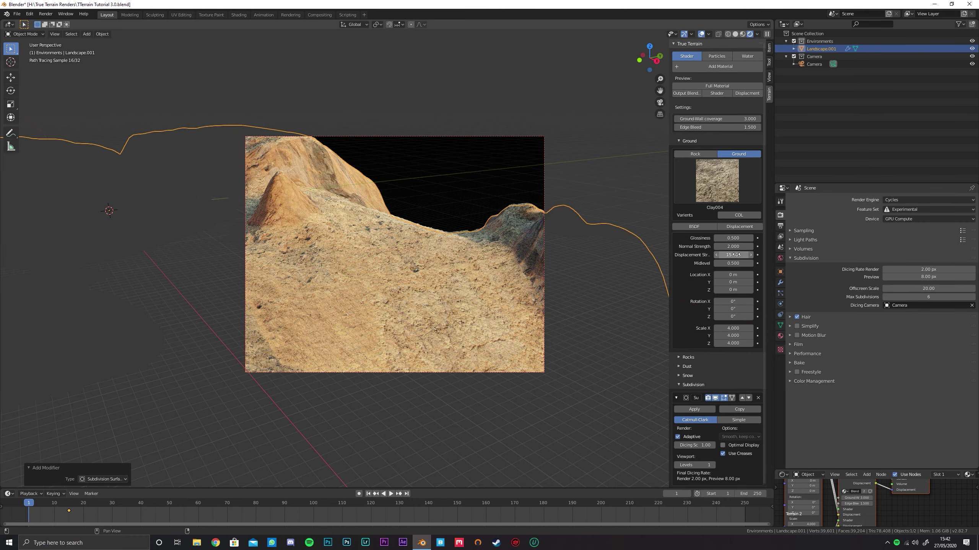
# Set the rock material's displacement strength to 20, check the terrain, and raise it to 35.
pyautogui.click(701, 358)
pyautogui.scroll(-8, 701, 356)
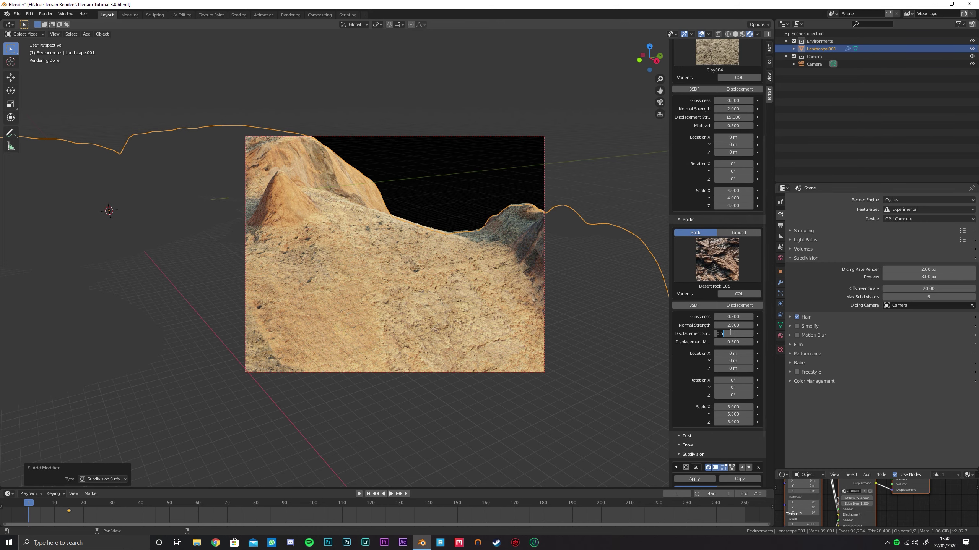
pyautogui.hotkey('ctrl', 'a')
pyautogui.write('20')
pyautogui.press('Return')
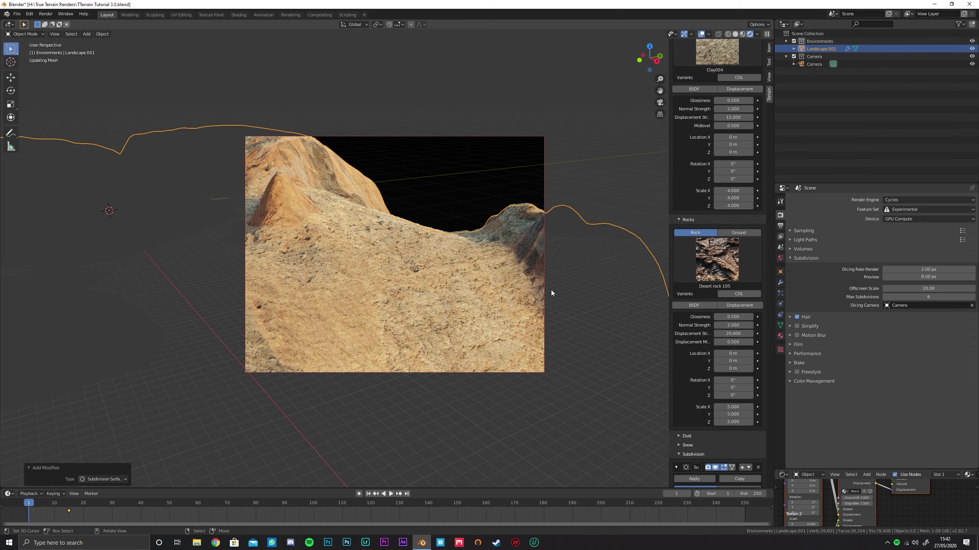
pyautogui.moveTo(415, 216); pyautogui.dragTo(429, 215, button='middle')
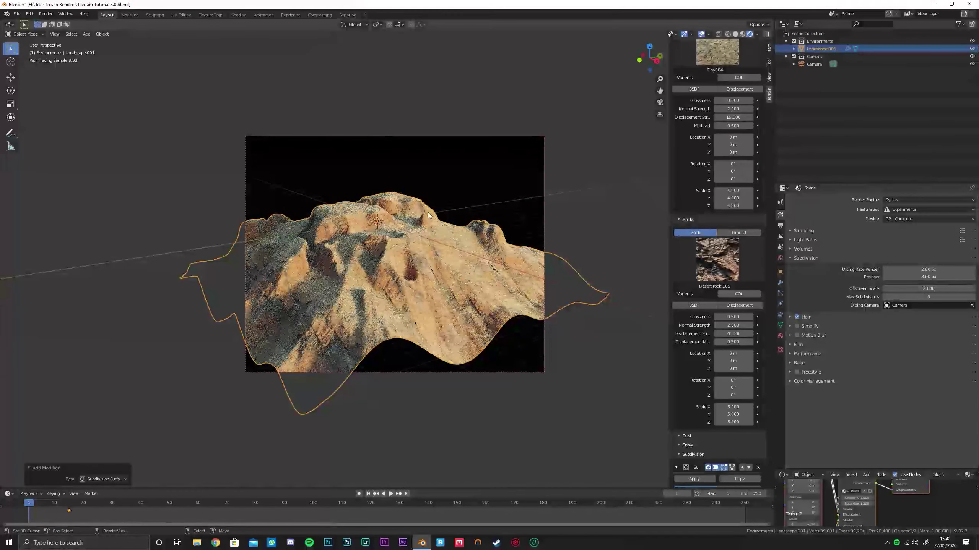
pyautogui.click(734, 334)
pyautogui.write('35')
pyautogui.press('Return')
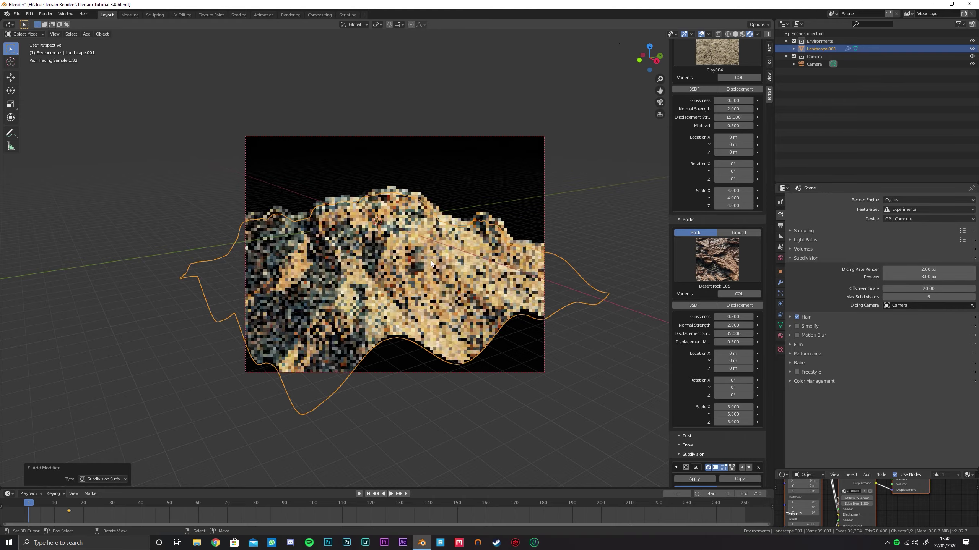
# Set the rock material's scale to 10 on X, Y and Z, and increase it to 20 on all three axes.
pyautogui.moveTo(452, 242)
pyautogui.mouseDown(button='middle')
pyautogui.moveTo(428, 253)
pyautogui.moveTo(579, 310)
pyautogui.mouseUp(button='middle')
pyautogui.click(734, 407)
pyautogui.write('5.0')
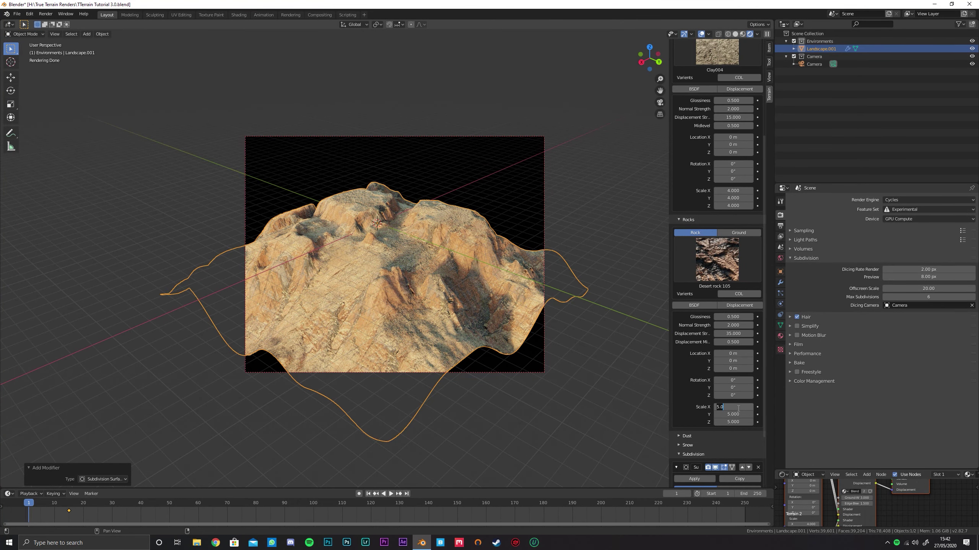
pyautogui.write('10')
pyautogui.press('Tab')
pyautogui.write('10')
pyautogui.press('Return')
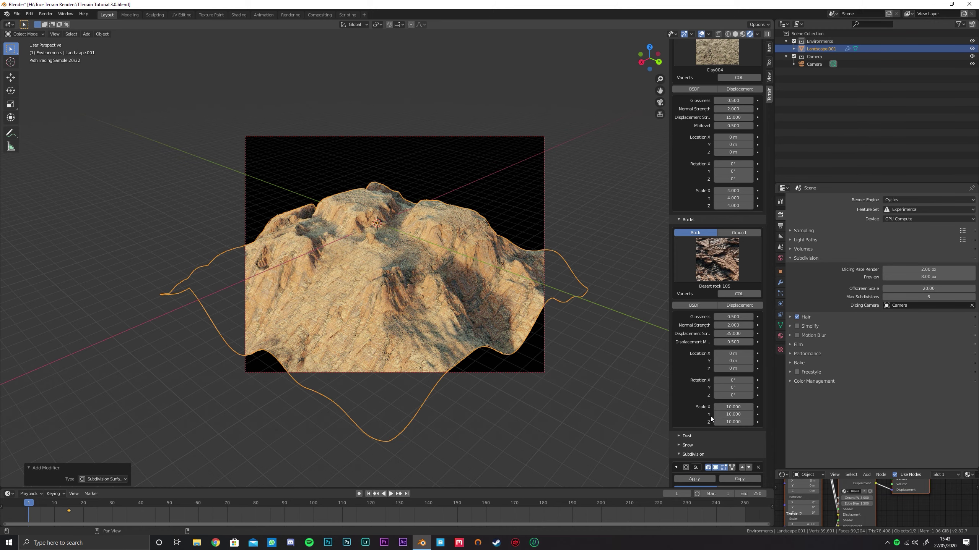
pyautogui.write('20')
pyautogui.press('Return')
# Set the ground material's scale to 20 on X, Y and Z and inspect the terrain.
pyautogui.moveTo(464, 231); pyautogui.dragTo(450, 236, button='middle')
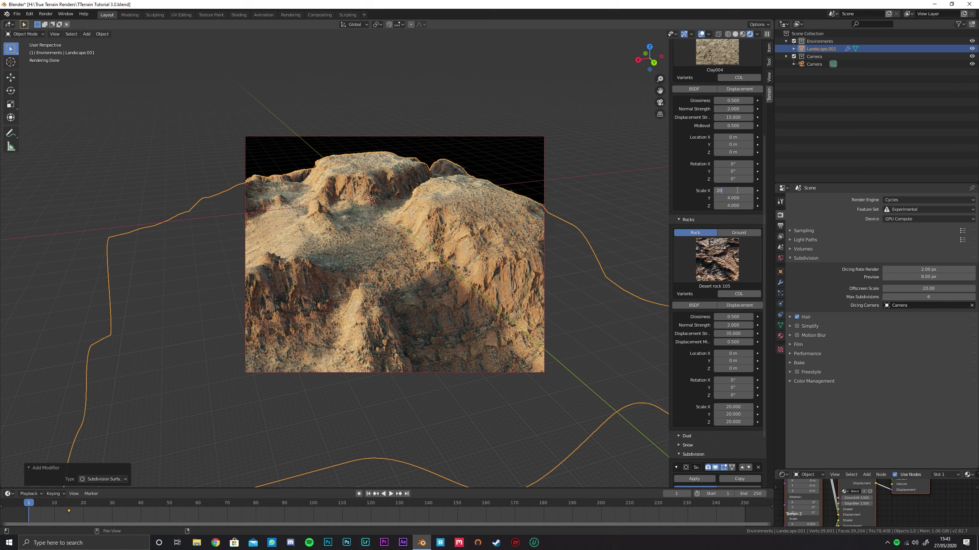
pyautogui.press('Escape')
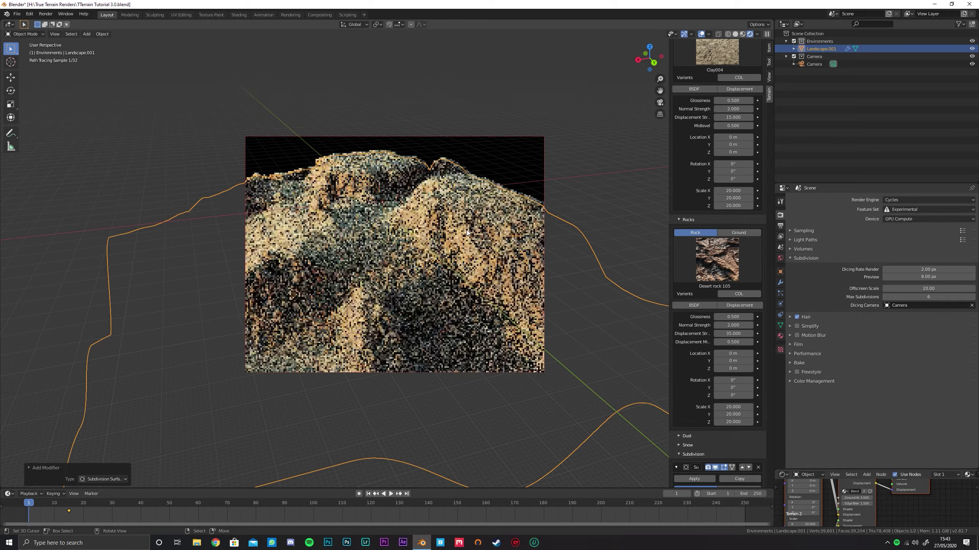
pyautogui.moveTo(374, 230); pyautogui.dragTo(447, 247, button='middle')
# Switch the viewport to solid shading and add a True Terrain water mesh to the scene.
pyautogui.press('z')
pyautogui.press('2')
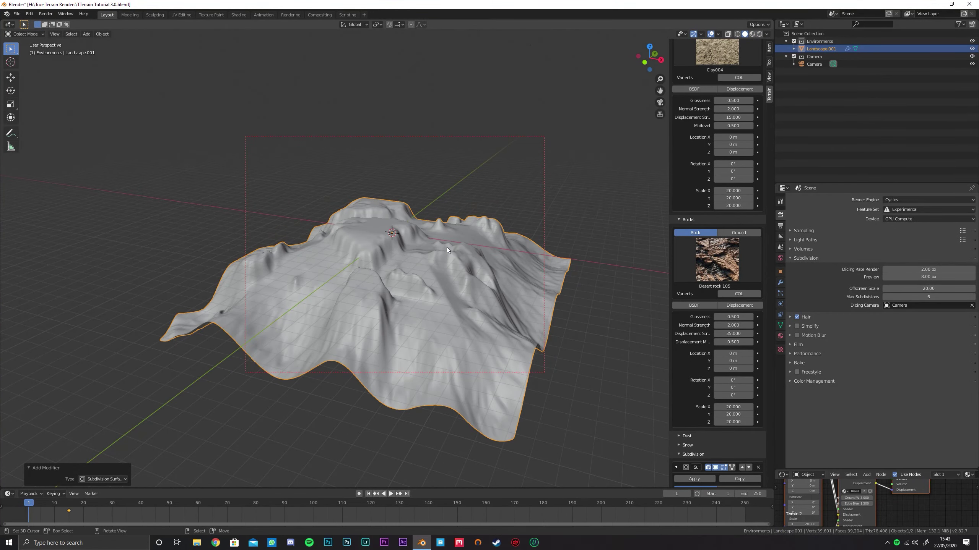
pyautogui.scroll(10, 682, 133)
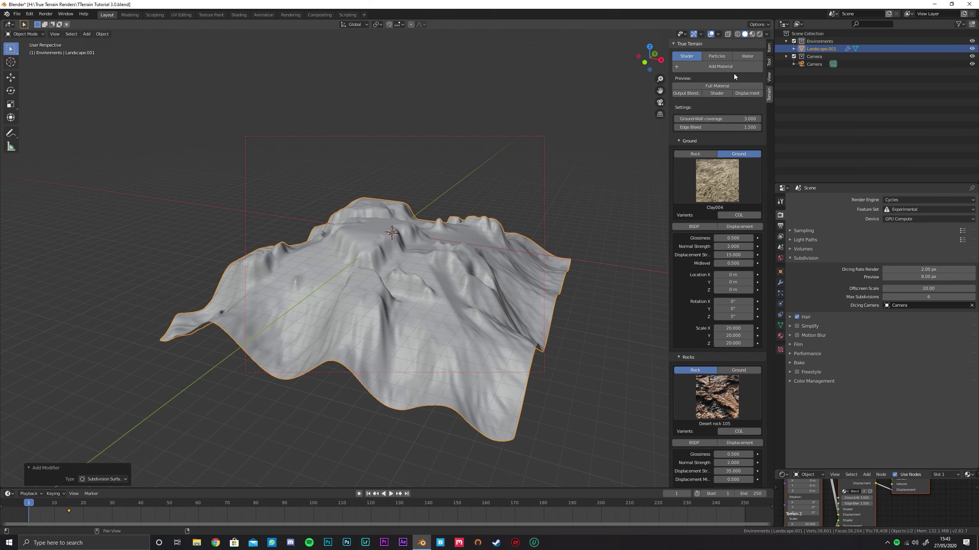
pyautogui.click(747, 56)
pyautogui.click(739, 66)
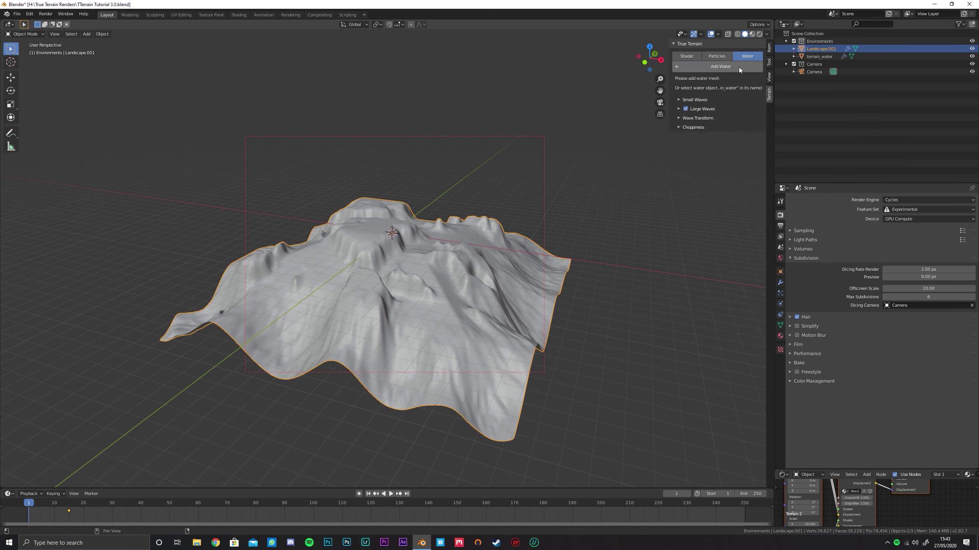
# Select the terrain_water object and scale it up by a factor of 10, and again by a factor of 5.
pyautogui.click(828, 57)
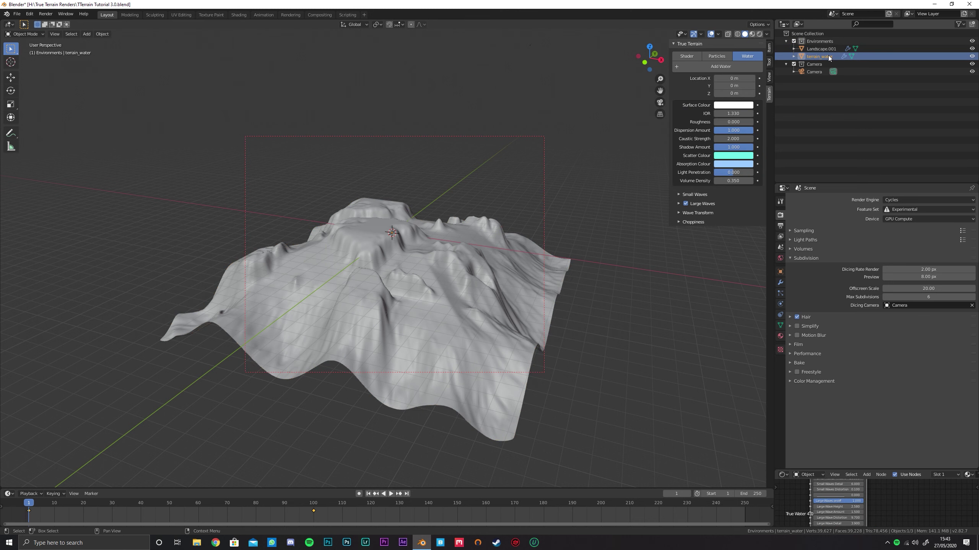
pyautogui.press('s')
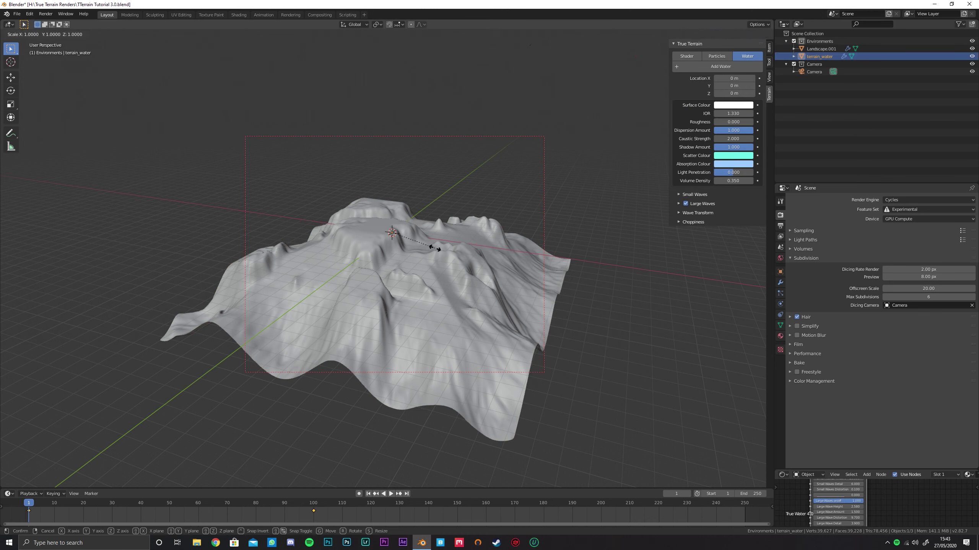
pyautogui.press('Return')
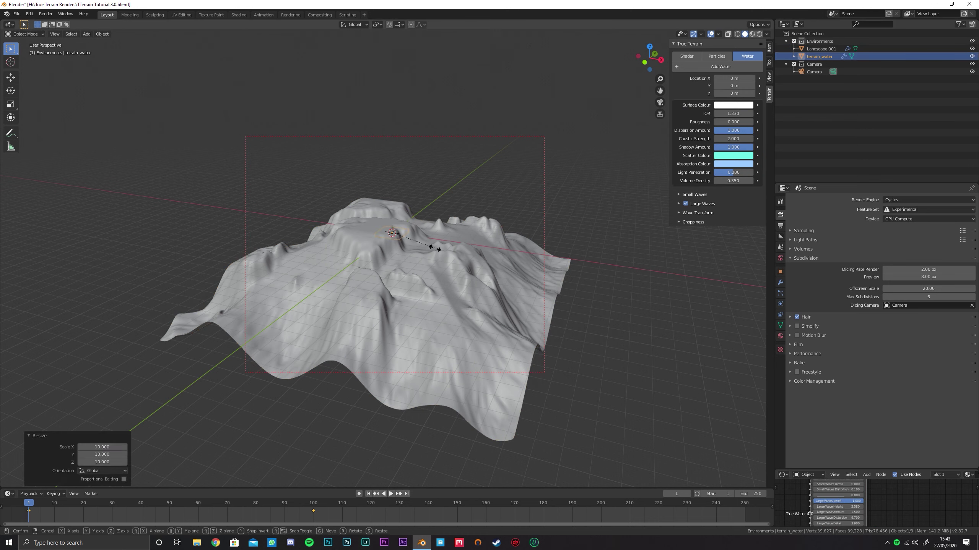
pyautogui.write('s')
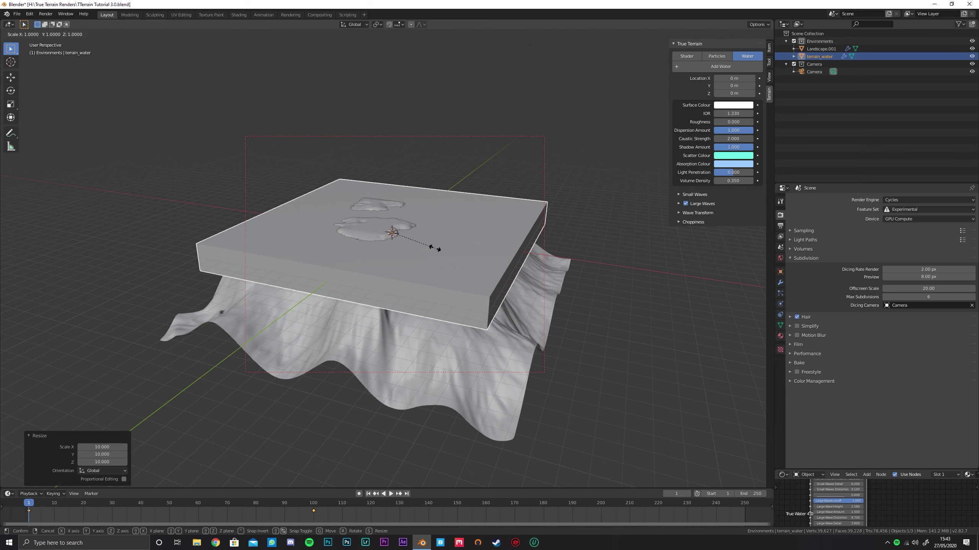
pyautogui.write('5')
pyautogui.press('Return')
# Lower the water mesh by about 502 m along Z and apply its scale.
pyautogui.press('g')
pyautogui.press('z')
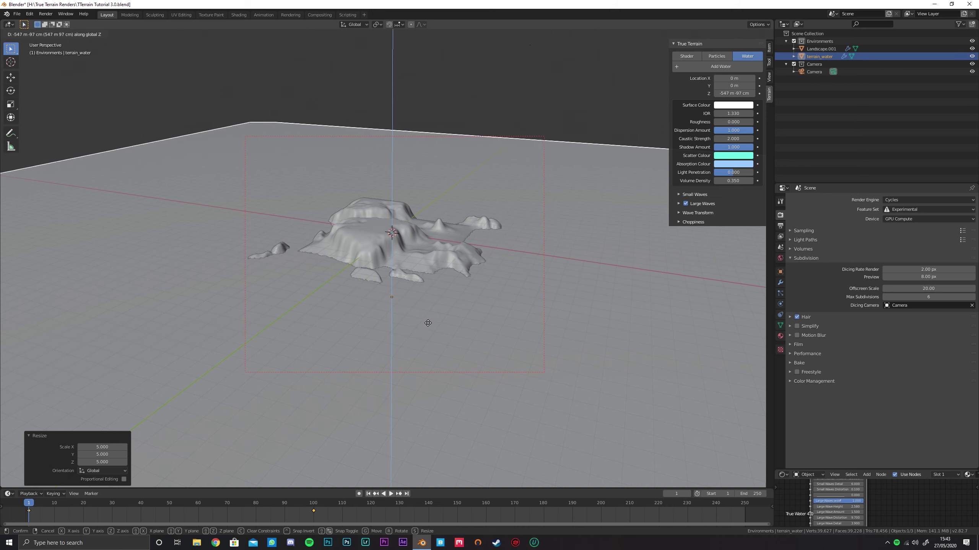
pyautogui.click(439, 273)
pyautogui.hotkey('ctrl', 'a')
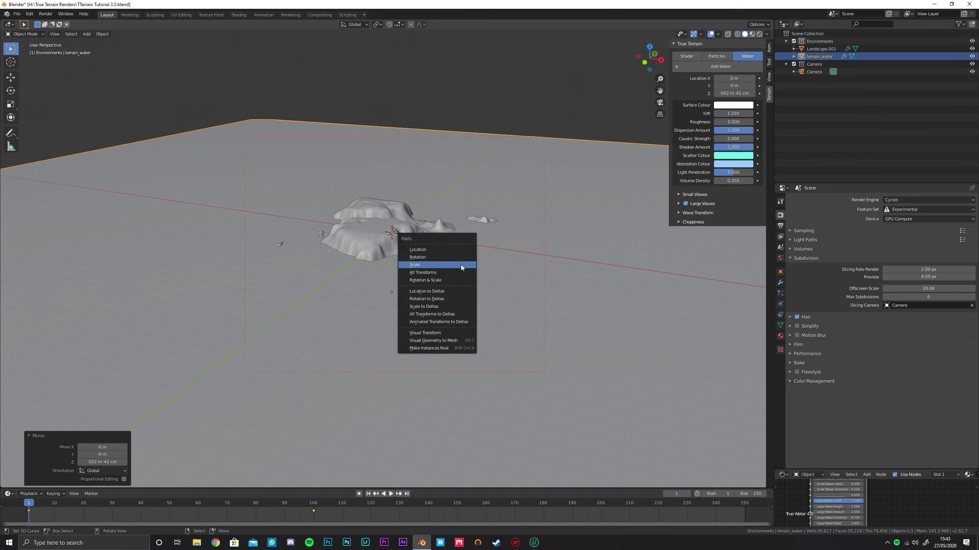
pyautogui.click(460, 265)
# Raise the water along Z by about 494 m and fine-tune it upward by about 14 m around the terrain.
pyautogui.press('g')
pyautogui.press('z')
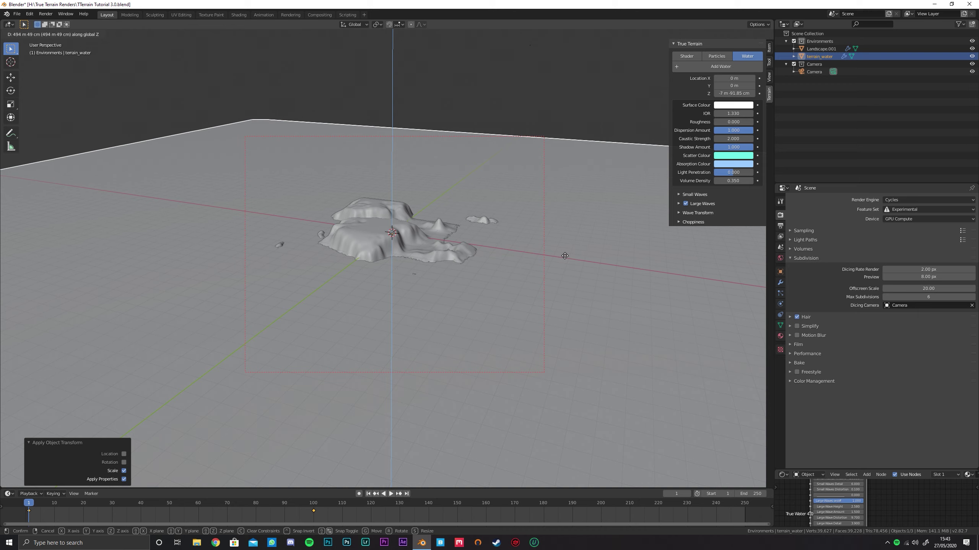
pyautogui.click(565, 256)
pyautogui.moveTo(566, 256); pyautogui.dragTo(459, 265, button='middle')
pyautogui.scroll(3, 459, 265)
pyautogui.press('g')
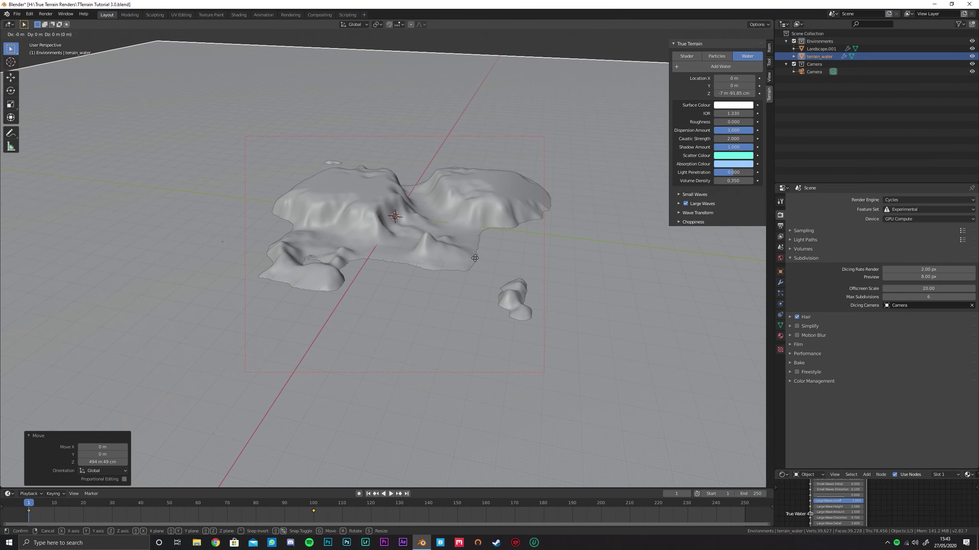
pyautogui.press('z')
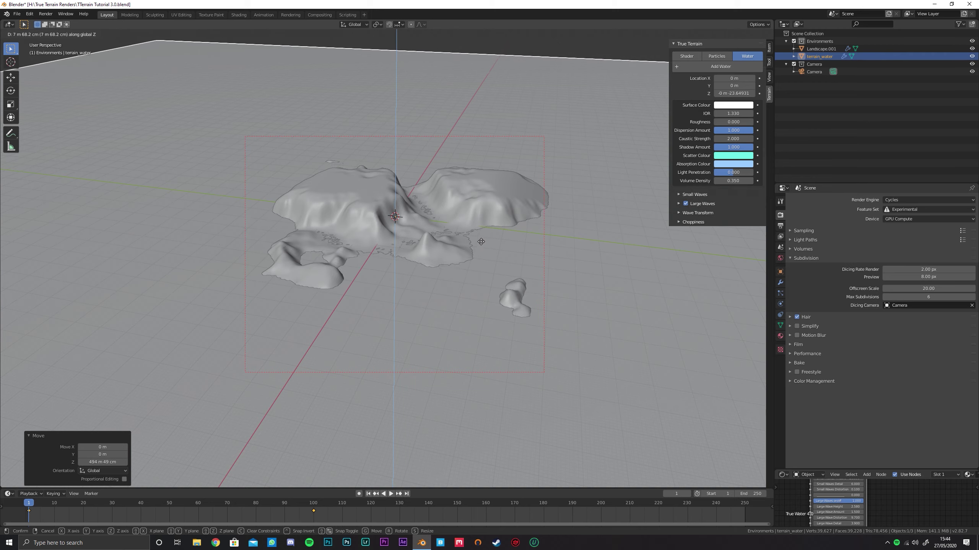
pyautogui.click(483, 231)
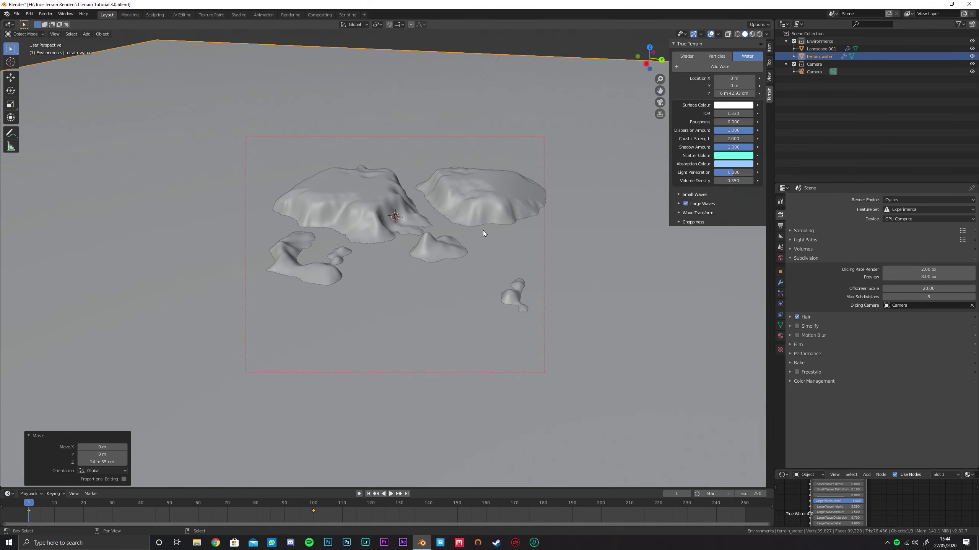
# Set the thickness of the water's Solidify modifier to 100 m and increase it to 500 m.
pyautogui.moveTo(468, 291); pyautogui.dragTo(460, 237, button='middle')
pyautogui.click(780, 283)
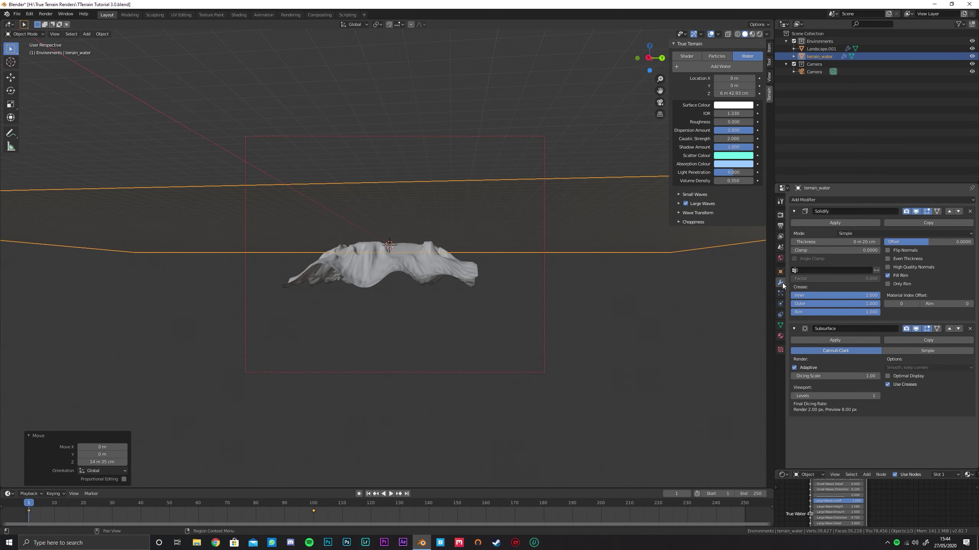
pyautogui.click(831, 242)
pyautogui.click(831, 241)
pyautogui.write('100')
pyautogui.press('Return')
pyautogui.click(826, 242)
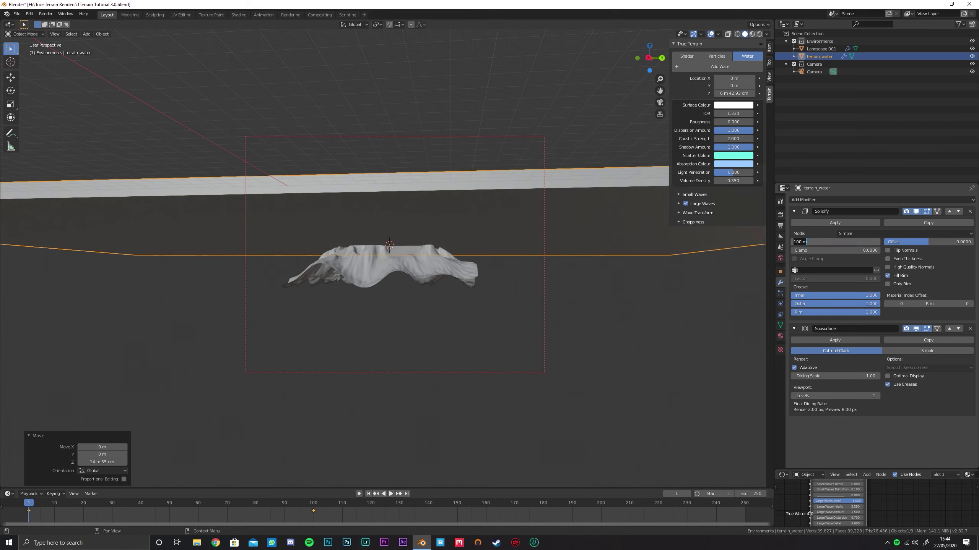
pyautogui.write('500')
pyautogui.press('Return')
# Set the water's Solidify offset to -1 and its thickness to 700 m, and inspect the water level around the terrain.
pyautogui.moveTo(929, 242); pyautogui.dragTo(767, 257)
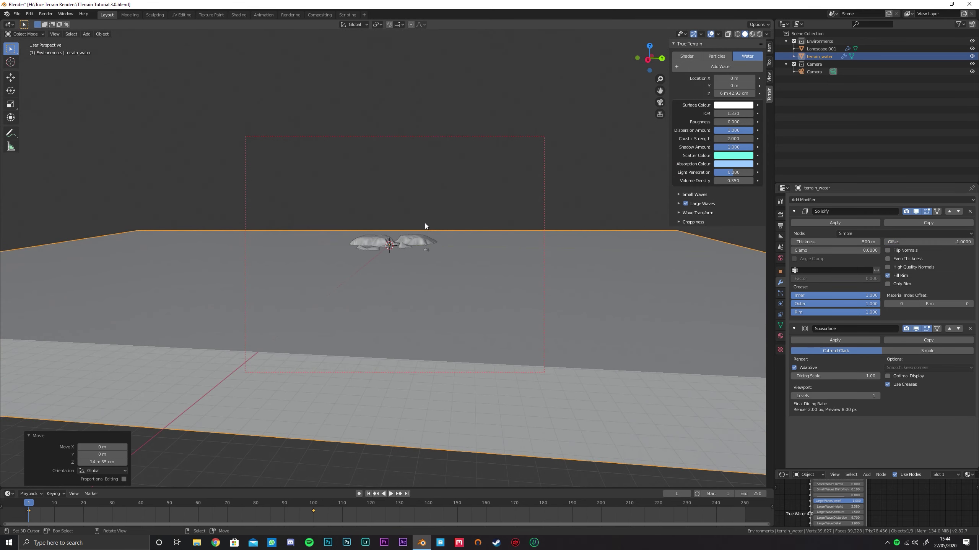
pyautogui.click(840, 242)
pyautogui.write('700')
pyautogui.press('Return')
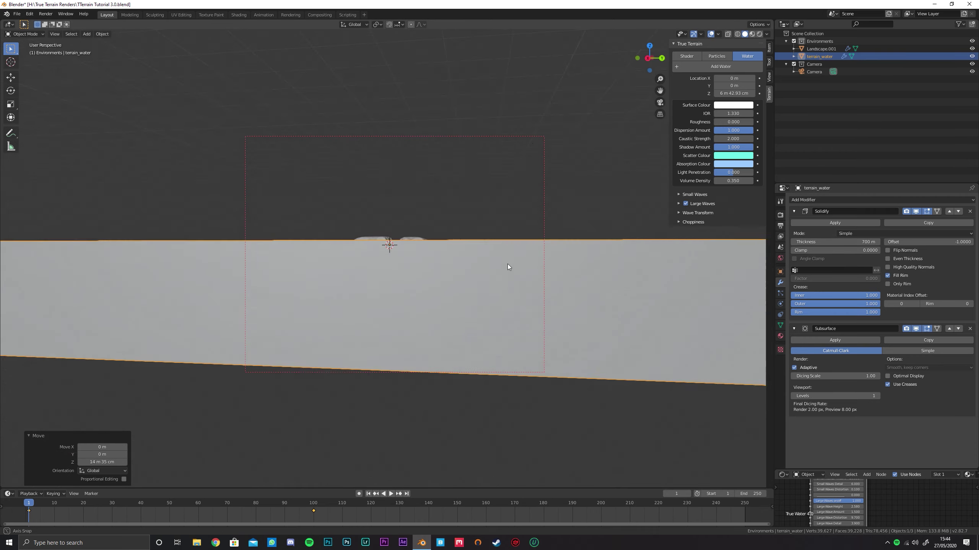
pyautogui.scroll(8, 494, 274)
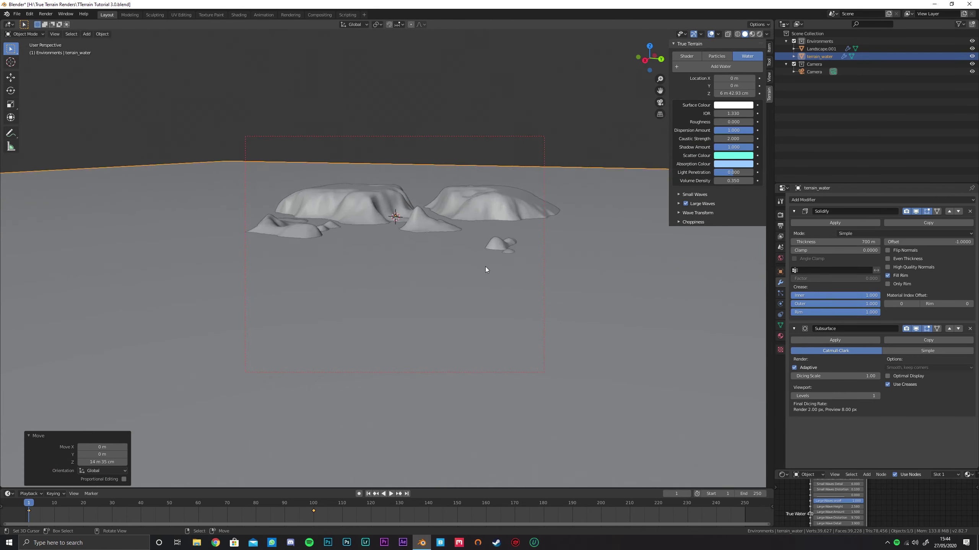
pyautogui.moveTo(448, 265)
pyautogui.mouseDown(button='middle')
pyautogui.moveTo(466, 271)
pyautogui.moveTo(449, 258)
pyautogui.mouseUp(button='middle')
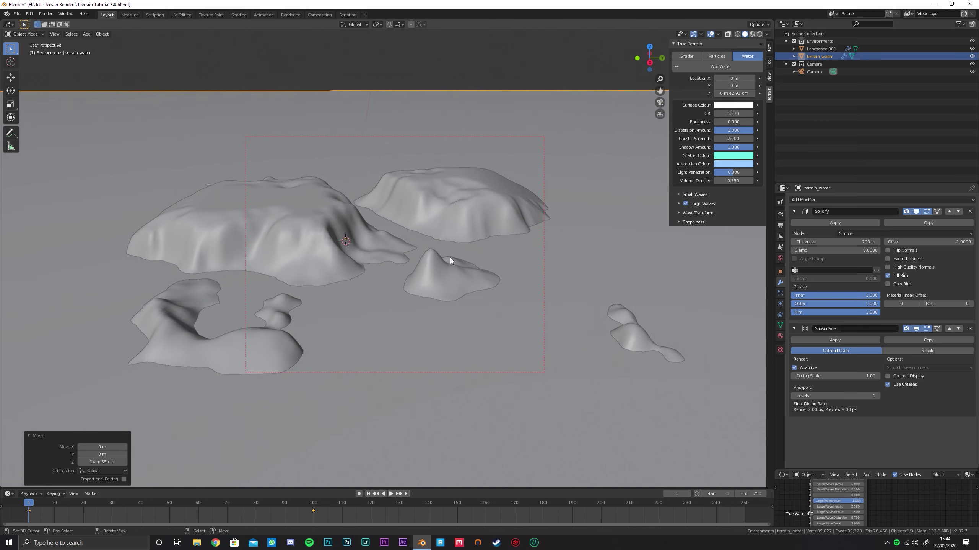
# Switch the viewport to rendered shading and apply the water object's scale.
pyautogui.hotkey('shift', 'z')
pyautogui.hotkey('ctrl', 'a')
pyautogui.click(461, 224)
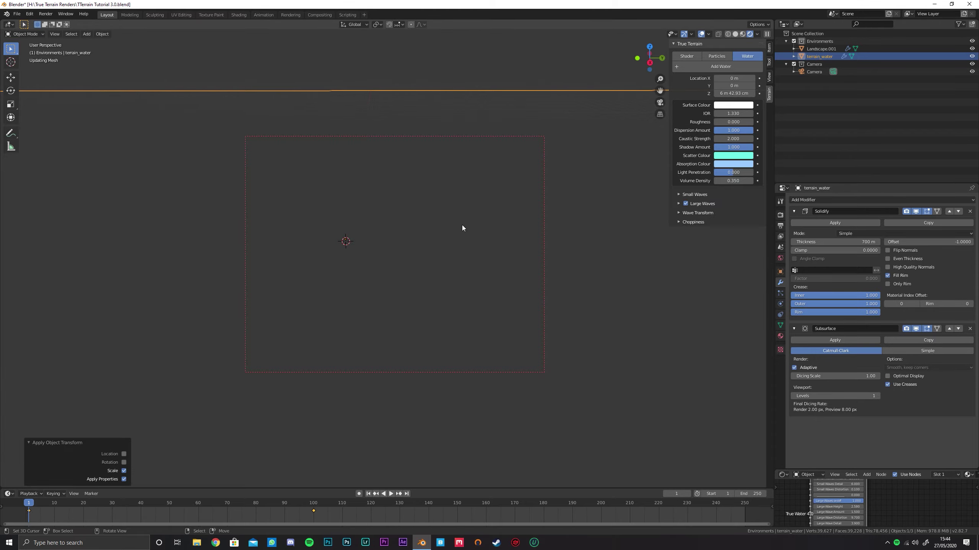
pyautogui.moveTo(462, 224); pyautogui.dragTo(493, 244, button='middle')
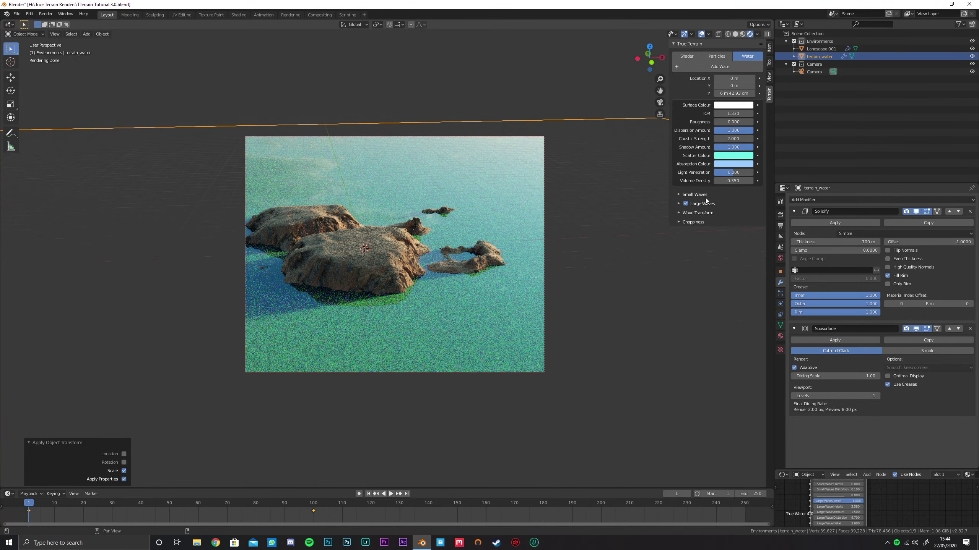
# Change the water's scatter colour to a muted grey-blue with hue 0.625, saturation 0.226 and value 0.547.
pyautogui.click(733, 156)
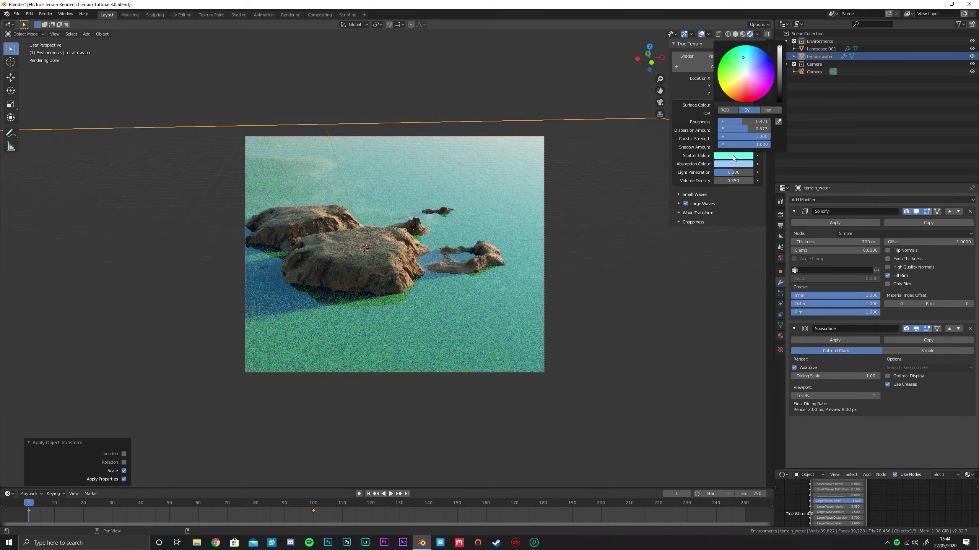
pyautogui.moveTo(774, 75)
pyautogui.mouseDown()
pyautogui.moveTo(775, 85)
pyautogui.moveTo(775, 71)
pyautogui.mouseUp()
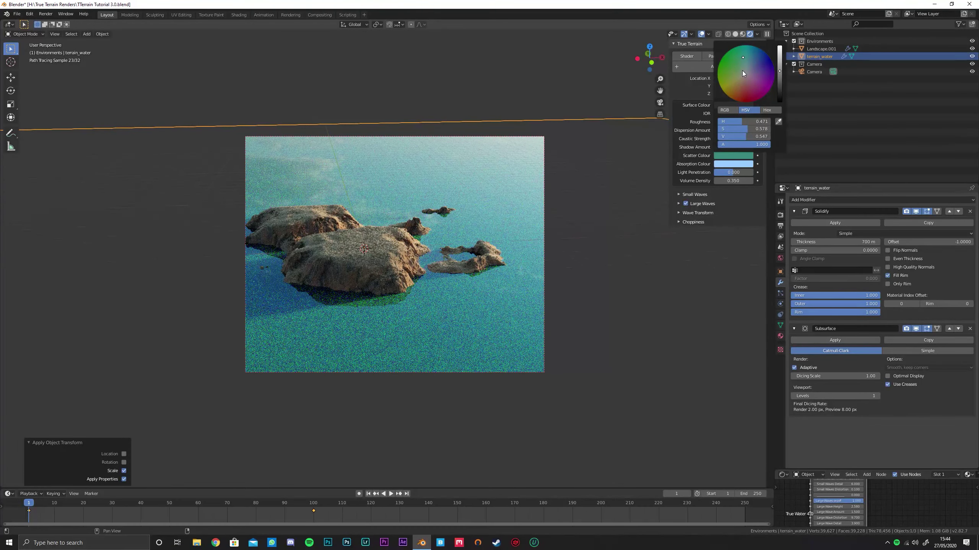
pyautogui.click(751, 69)
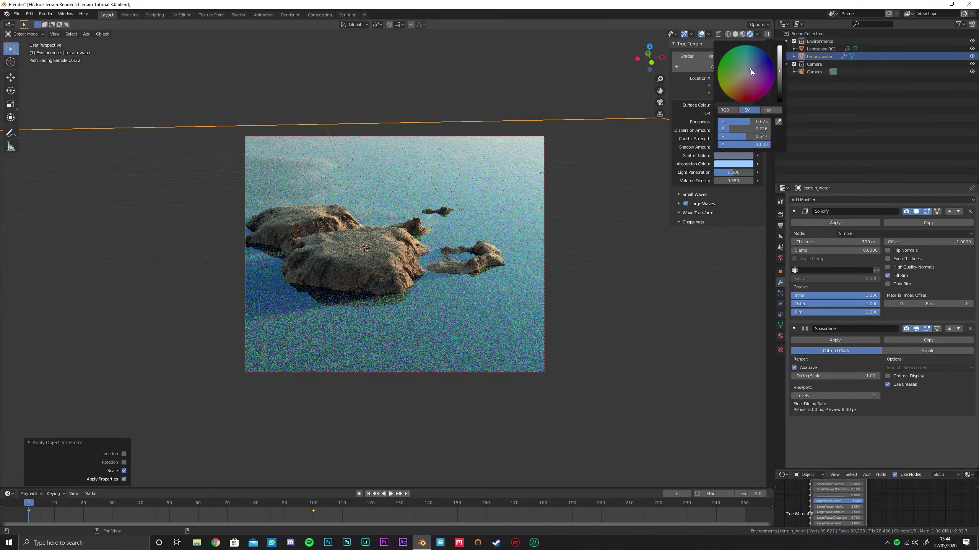
# Change the water's absorption colour to a brown with hue about 0.09, saturation 0.348 and value about 0.55.
pyautogui.click(743, 164)
pyautogui.click(740, 91)
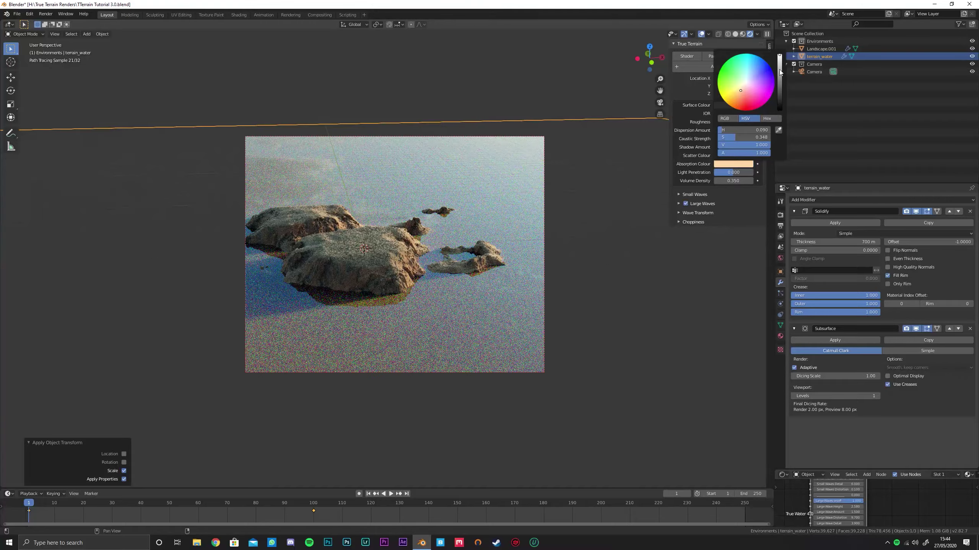
pyautogui.moveTo(779, 56); pyautogui.dragTo(779, 72)
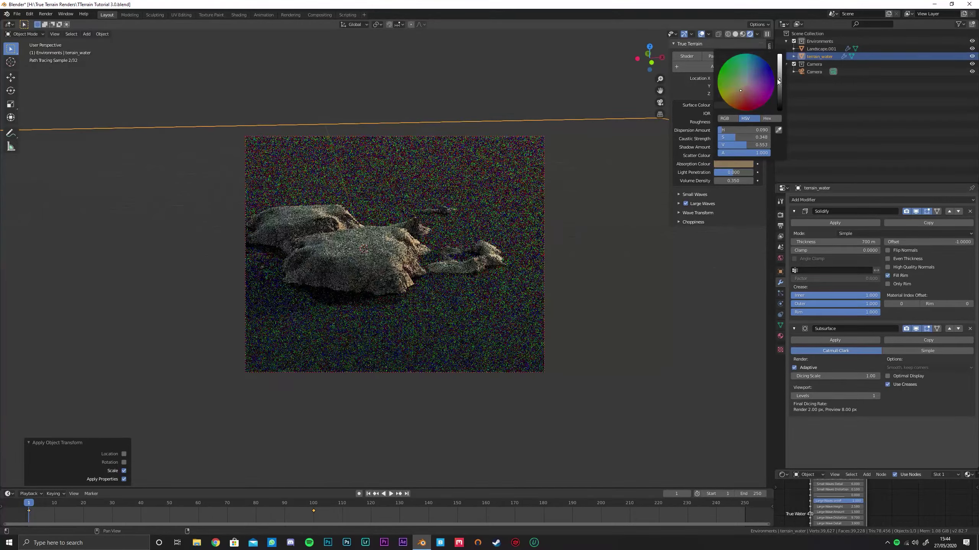
pyautogui.press('Return')
pyautogui.press('Return')
pyautogui.press('Return')
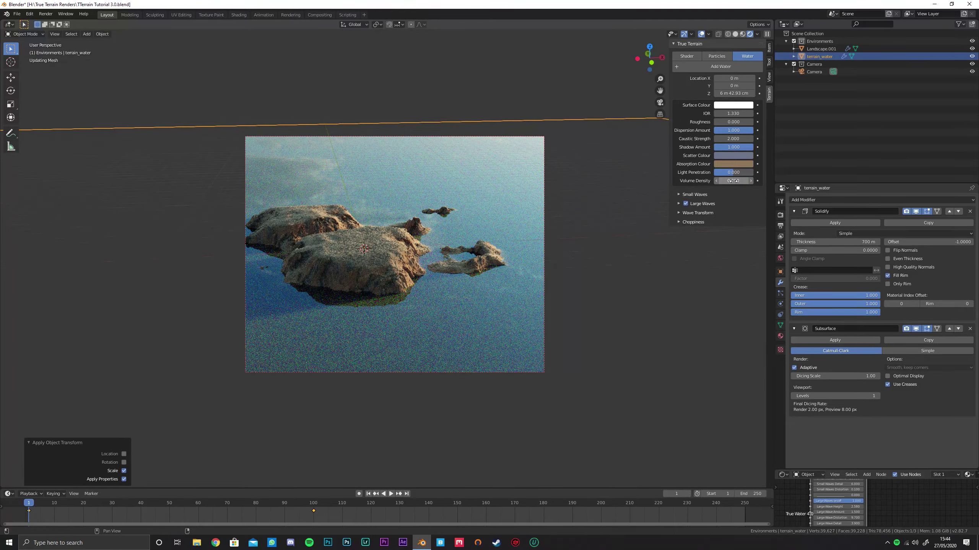
# Reduce the water's dispersion amount to about 0.114, set its volume density to 0.005, and check the render.
pyautogui.moveTo(734, 181); pyautogui.dragTo(729, 181)
pyautogui.moveTo(743, 131); pyautogui.dragTo(714, 131)
pyautogui.click(737, 180)
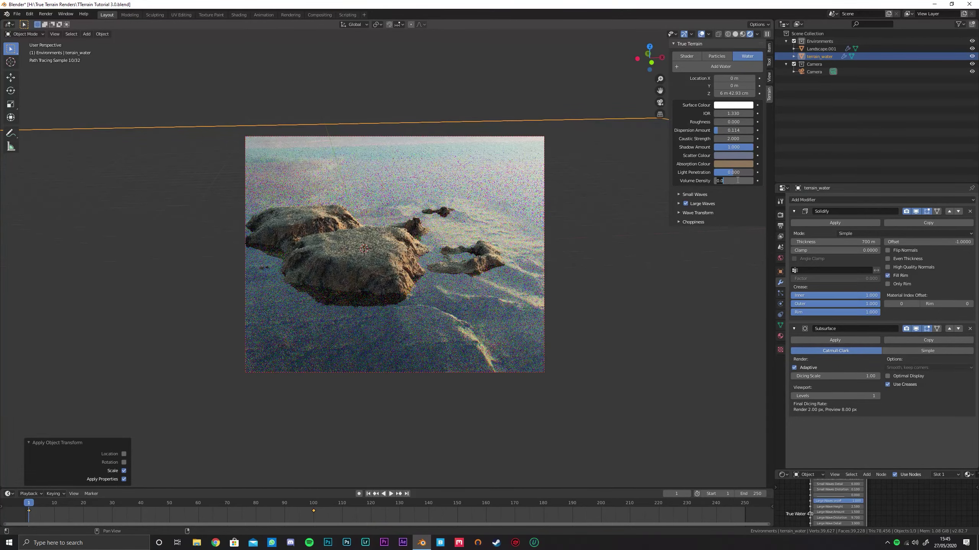
pyautogui.write('0.005')
pyautogui.press('Return')
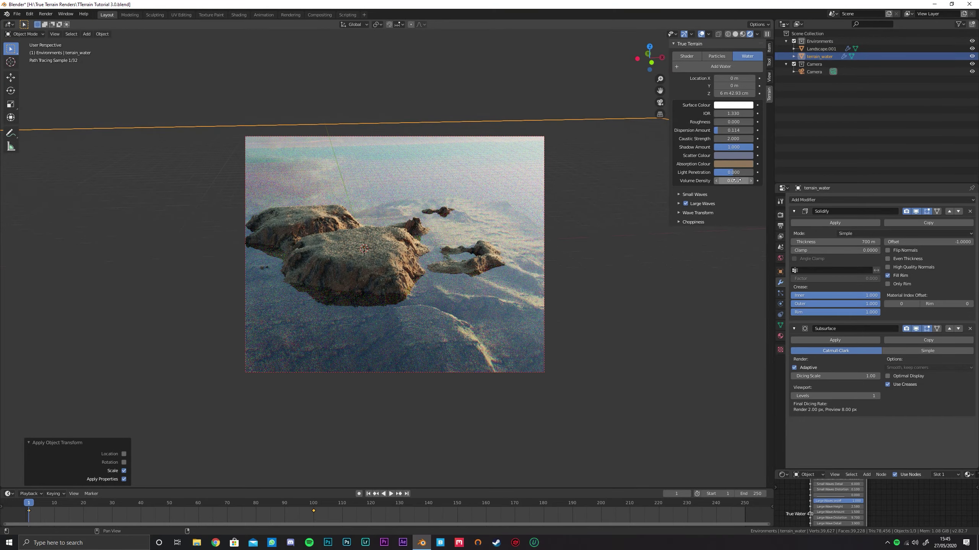
pyautogui.moveTo(401, 266); pyautogui.dragTo(467, 277, button='middle')
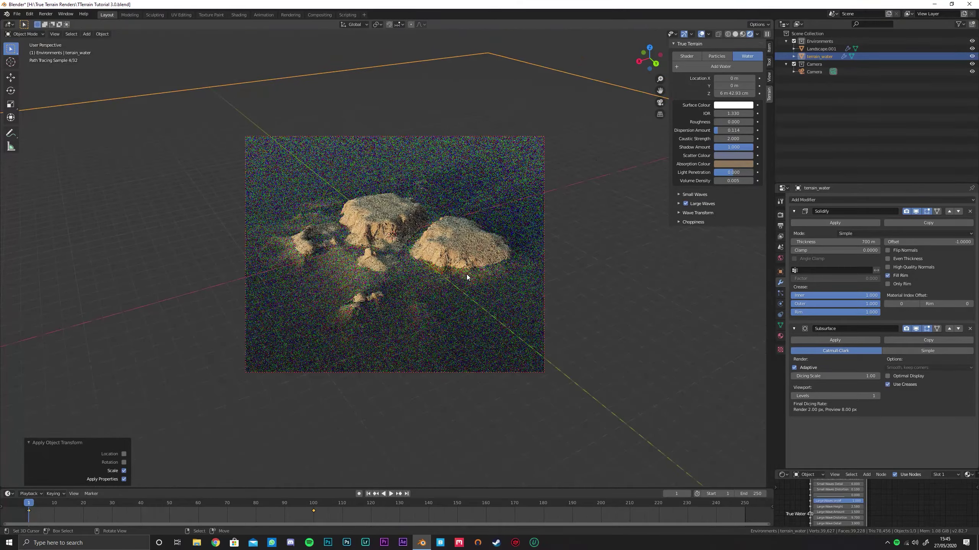
# Set the water's volume density to 0.01, raise light penetration to about 0.55, and inspect the water from several angles.
pyautogui.click(738, 180)
pyautogui.write('0.01')
pyautogui.press('Return')
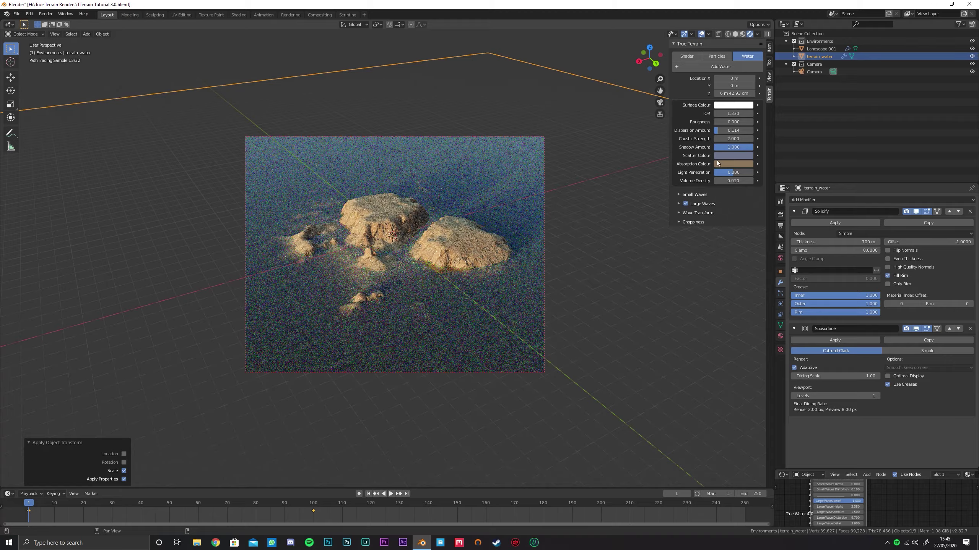
pyautogui.moveTo(733, 173); pyautogui.dragTo(749, 172)
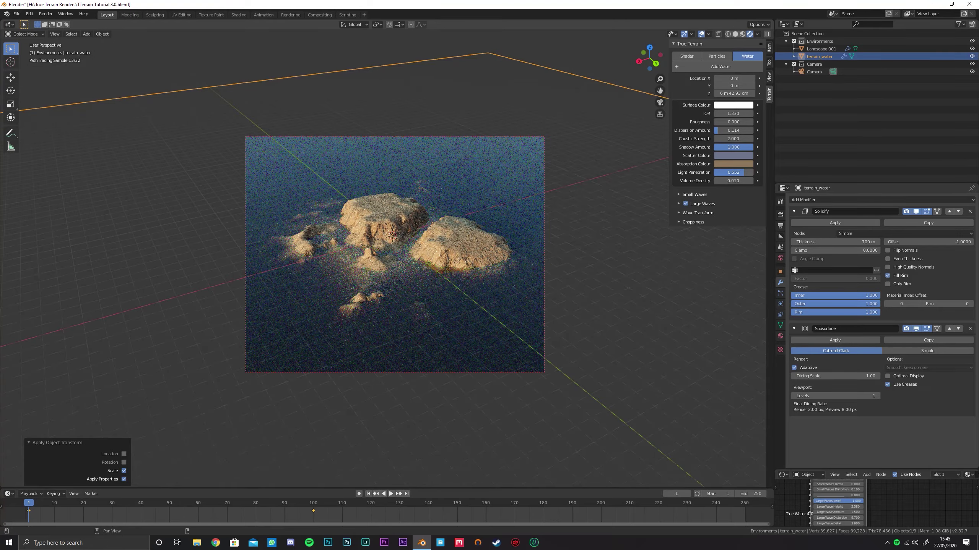
pyautogui.scroll(5, 431, 210)
pyautogui.moveTo(430, 211)
pyautogui.mouseDown(button='middle')
pyautogui.moveTo(441, 196)
pyautogui.moveTo(454, 200)
pyautogui.moveTo(419, 231)
pyautogui.moveTo(423, 203)
pyautogui.mouseUp(button='middle')
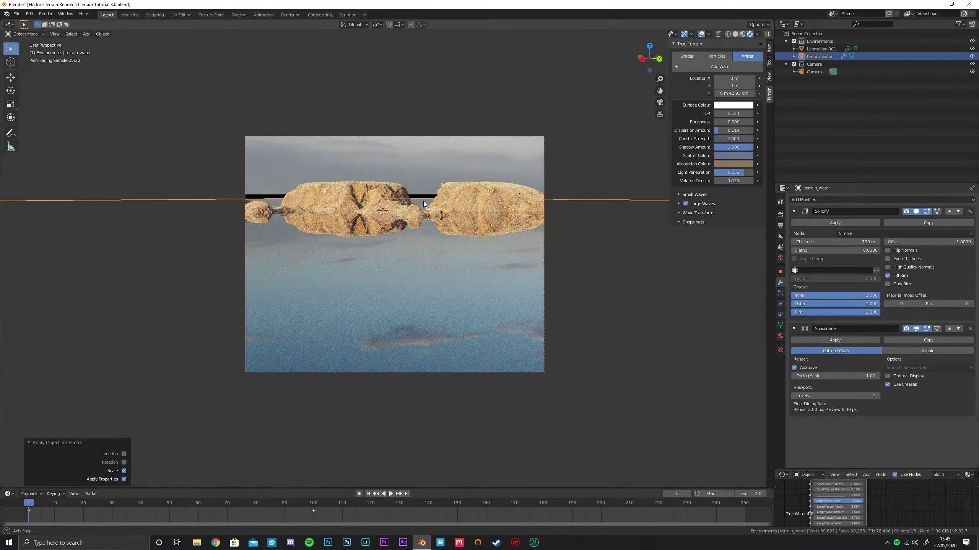
pyautogui.moveTo(422, 207); pyautogui.dragTo(406, 229, button='middle')
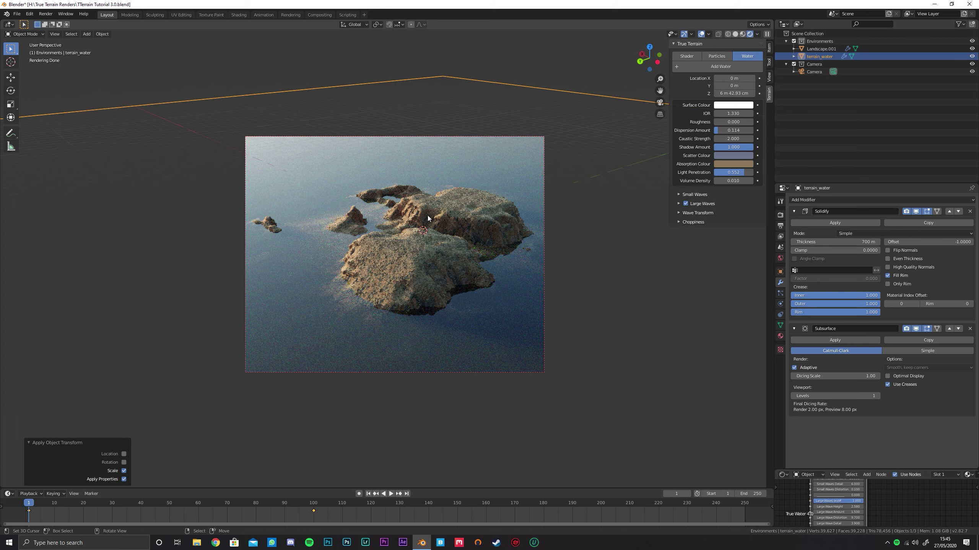
# Set the amount of the water's small waves to 150.
pyautogui.click(690, 194)
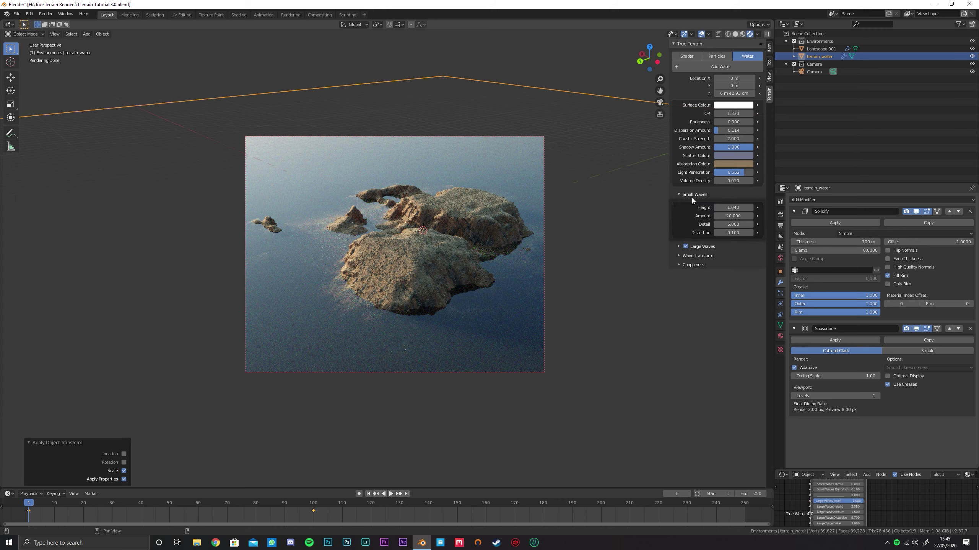
pyautogui.click(733, 217)
pyautogui.press('Return')
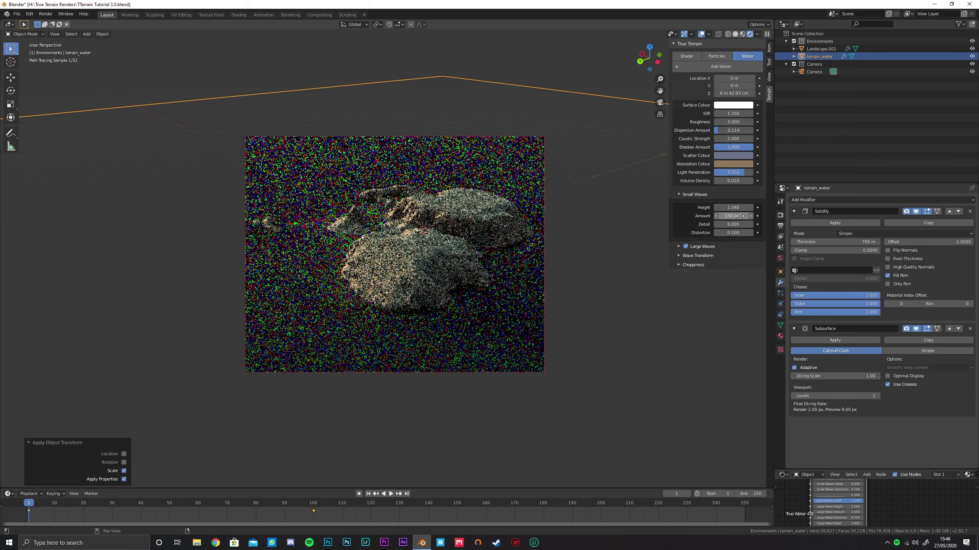
# Set the amount of the water's large waves to 50 and their height to 10.
pyautogui.click(702, 247)
pyautogui.click(733, 268)
pyautogui.write('50')
pyautogui.press('Return')
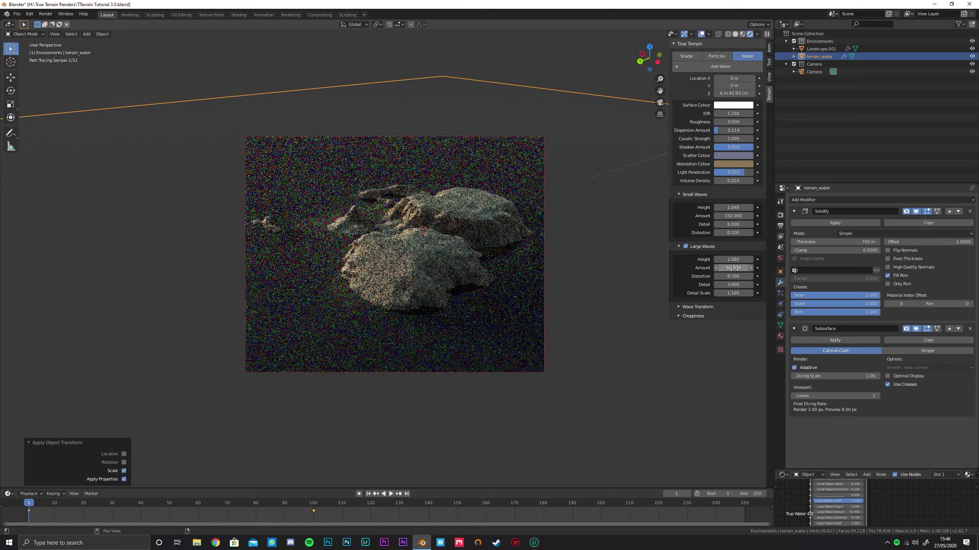
pyautogui.click(735, 260)
pyautogui.write('10')
pyautogui.press('Return')
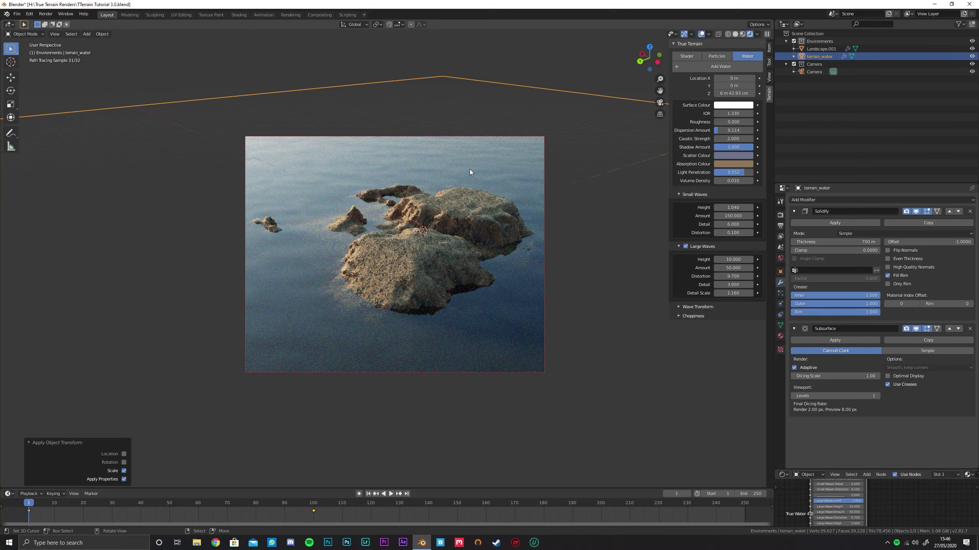
# Set the water's small waves to an amount of 150, a detail of 14 and a height of 1.85.
pyautogui.click(735, 209)
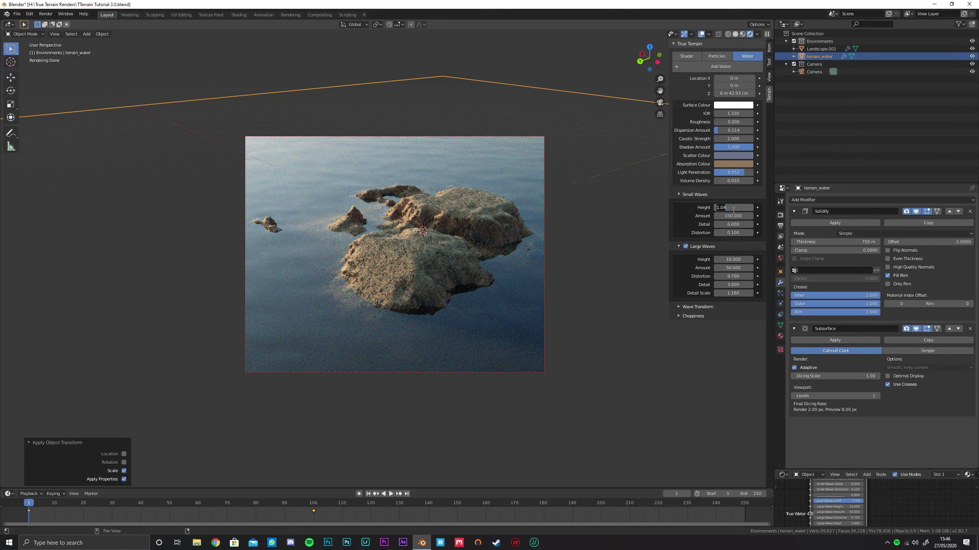
pyautogui.press('Return')
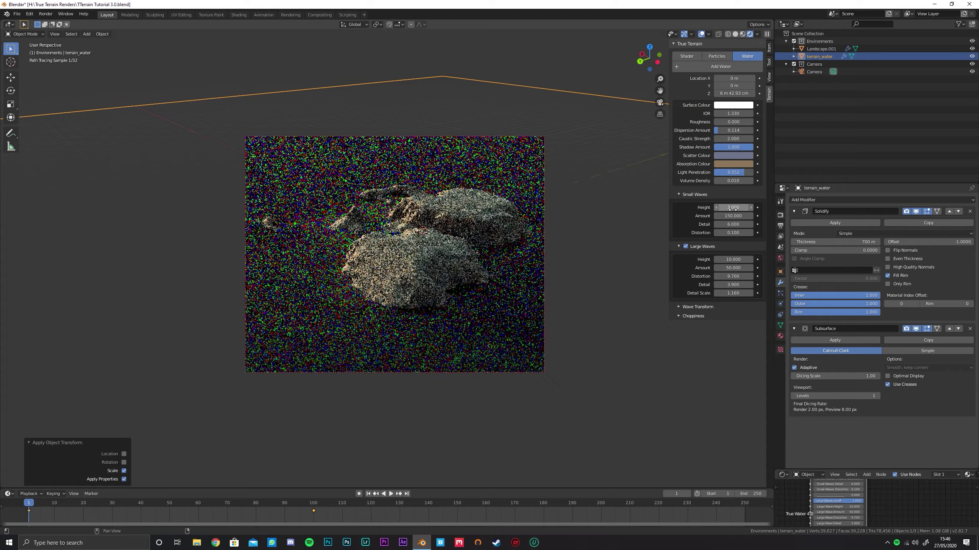
pyautogui.click(732, 216)
pyautogui.write('150.0')
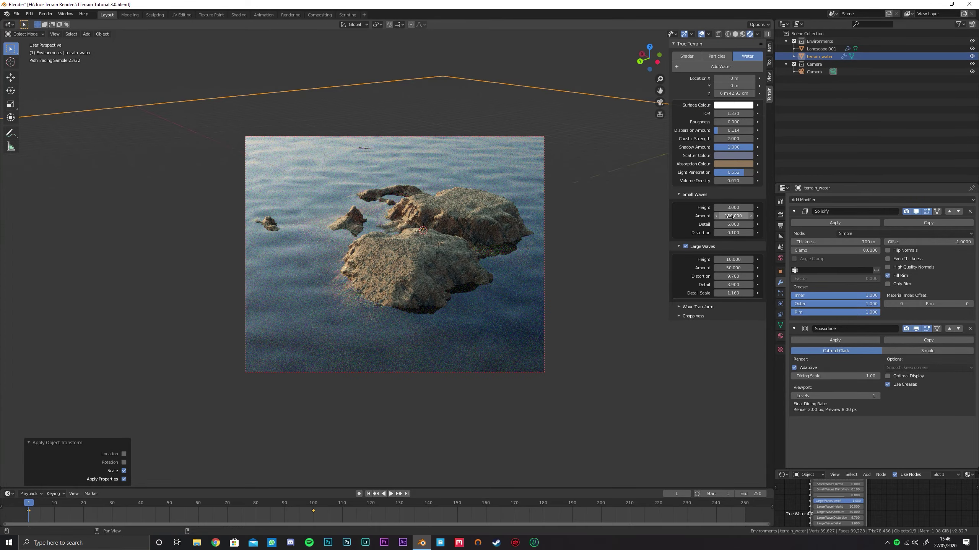
pyautogui.press('Return')
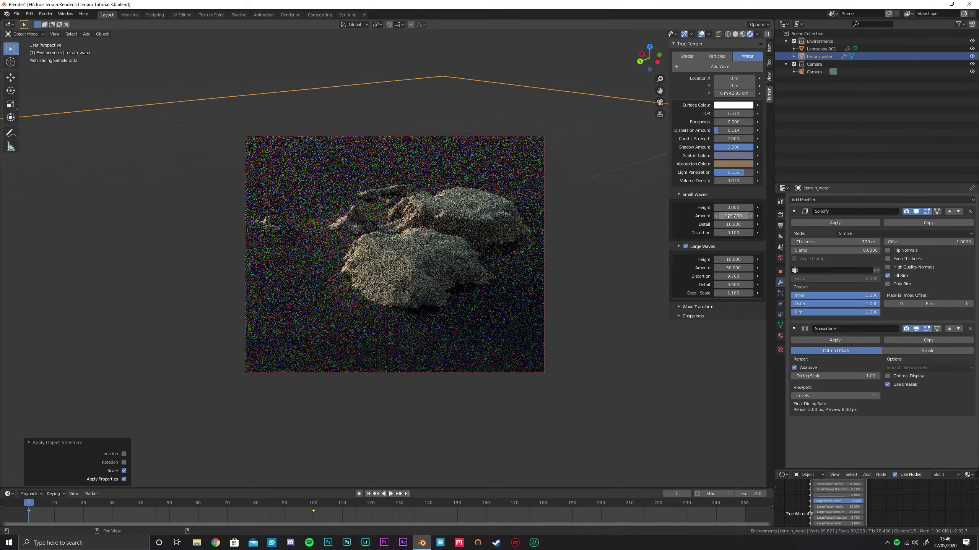
pyautogui.click(734, 207)
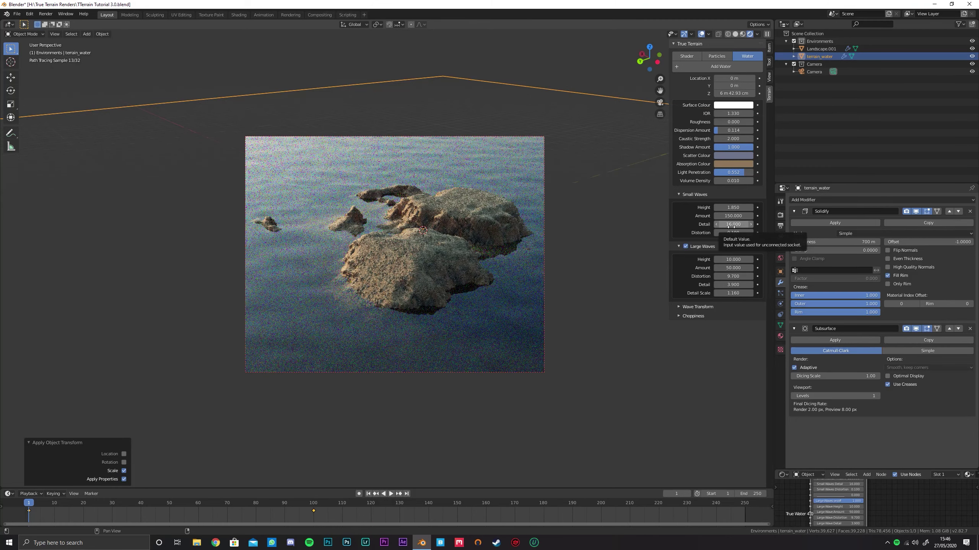
# Try a wave rotation of 100.2, a midlevel of 26.8 and an overall height of 5.74 on the water.
pyautogui.click(705, 307)
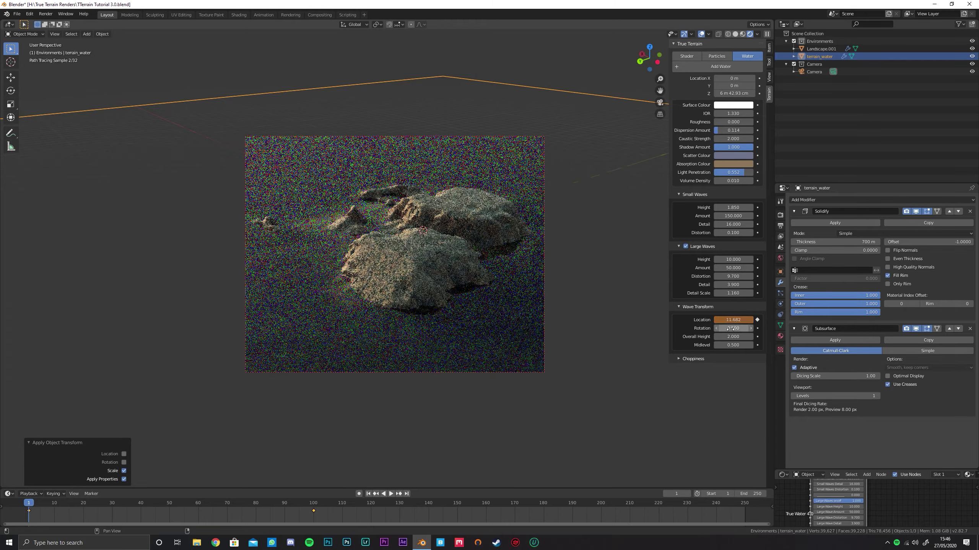
pyautogui.moveTo(731, 328); pyautogui.dragTo(789, 328)
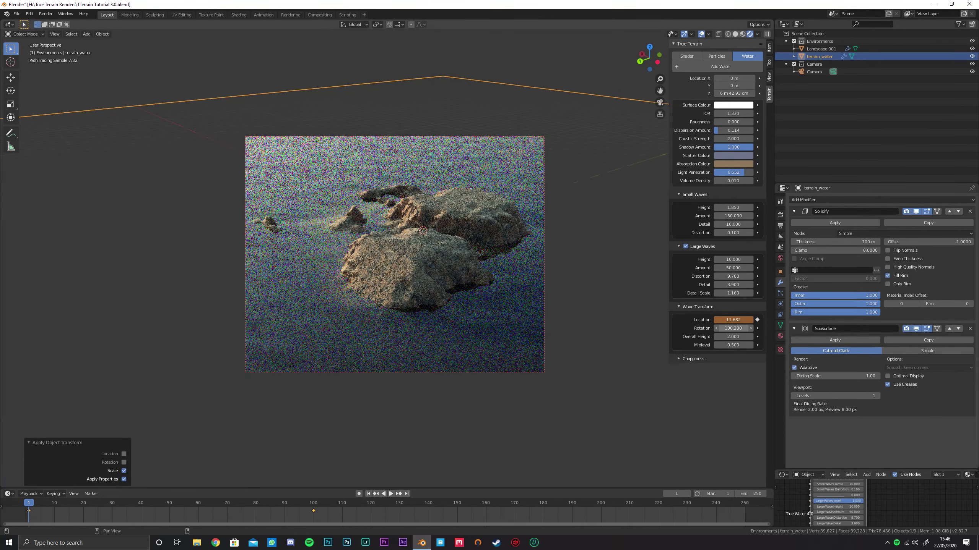
pyautogui.rightClick(731, 328)
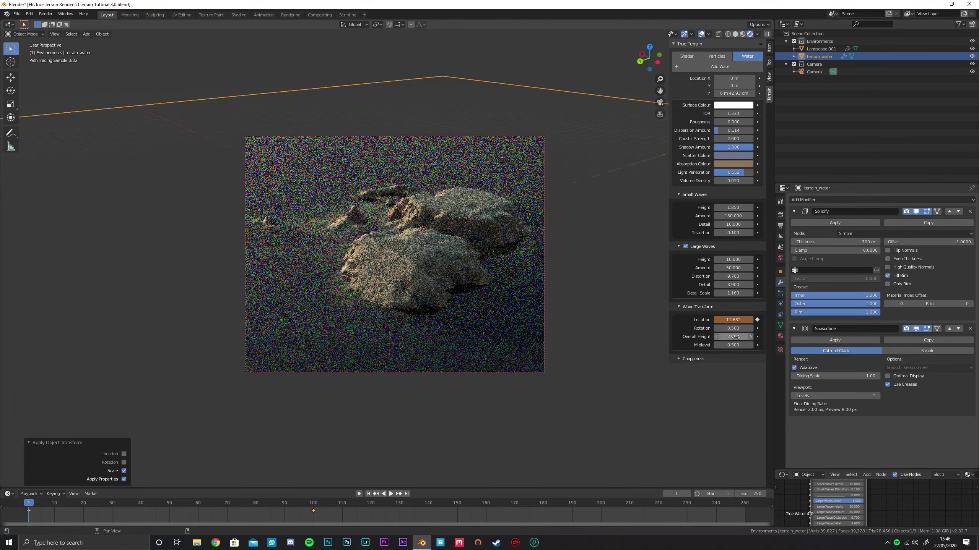
pyautogui.moveTo(728, 346); pyautogui.dragTo(720, 346)
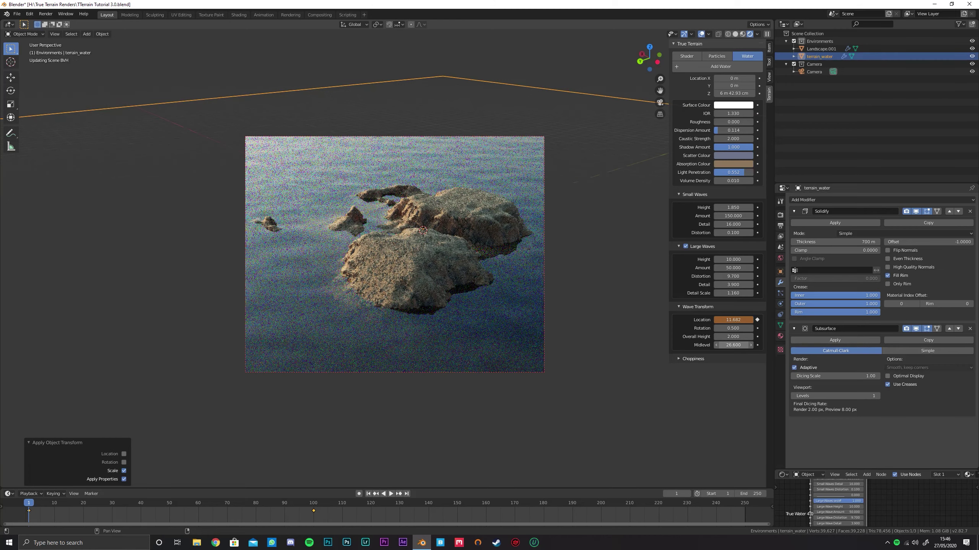
pyautogui.rightClick(733, 345)
pyautogui.moveTo(732, 336)
pyautogui.mouseDown()
pyautogui.moveTo(755, 336)
pyautogui.moveTo(730, 337)
pyautogui.moveTo(743, 337)
pyautogui.mouseUp()
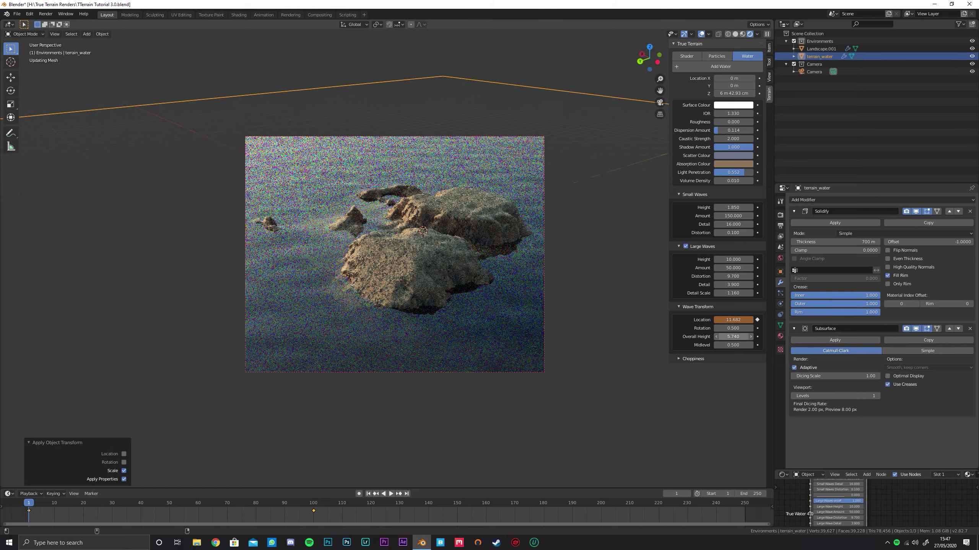
pyautogui.press('Escape')
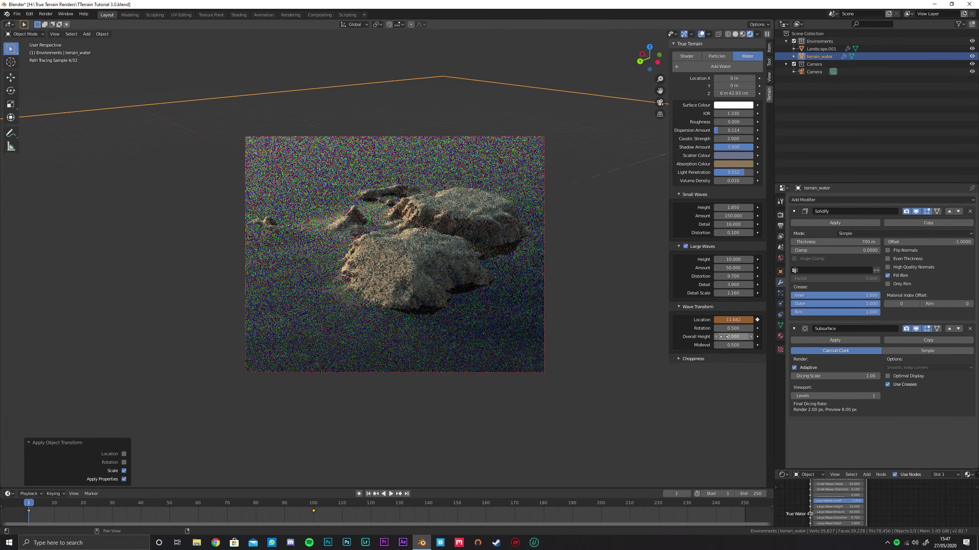
# Set the amount of the water's large waves to 100 and their distortion to about 10.17.
pyautogui.moveTo(420, 191); pyautogui.dragTo(402, 207, button='middle')
pyautogui.scroll(5, 416, 204)
pyautogui.keyDown('shift'); pyautogui.moveTo(425, 171); pyautogui.dragTo(431, 226, button='middle'); pyautogui.keyUp('shift')
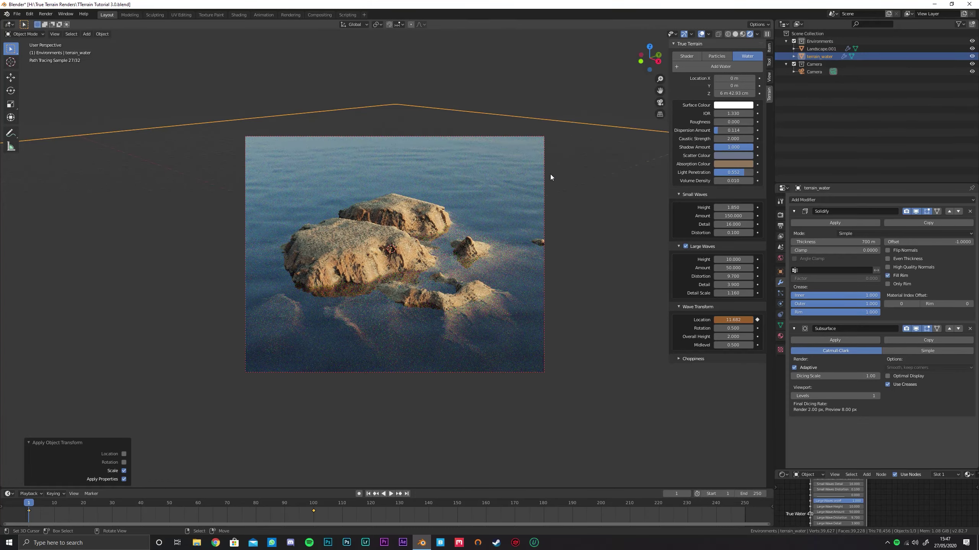
pyautogui.click(733, 267)
pyautogui.write('100')
pyautogui.press('Return')
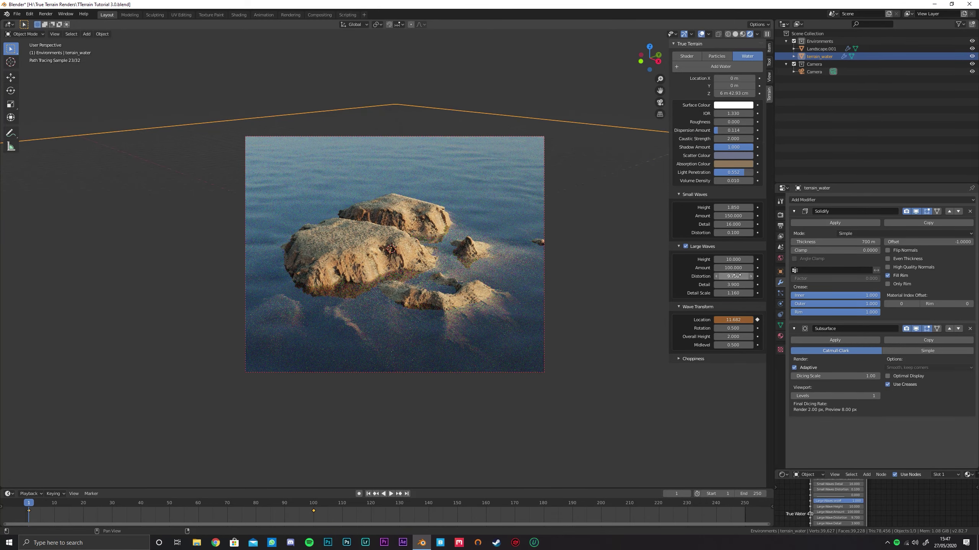
pyautogui.moveTo(733, 276); pyautogui.dragTo(738, 276)
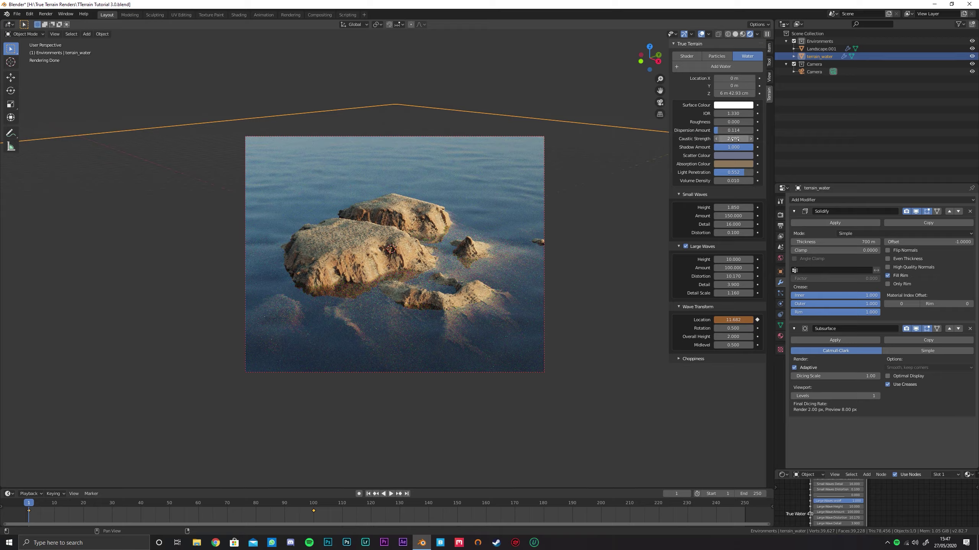
# Set the water's caustic strength to 3 and, after trying full dispersion, reduce the dispersion amount to about 0.067.
pyautogui.moveTo(730, 139); pyautogui.dragTo(732, 140)
pyautogui.click(732, 139)
pyautogui.write('3')
pyautogui.press('Return')
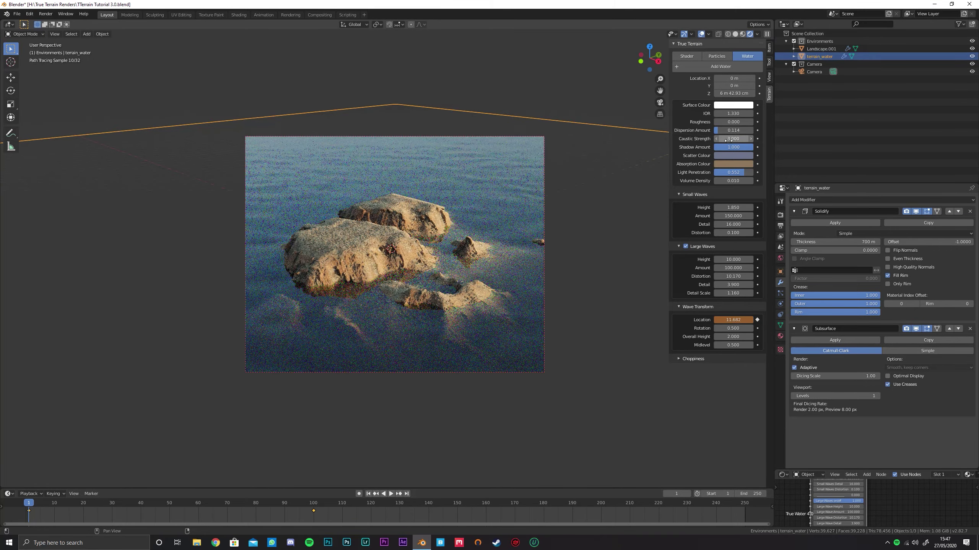
pyautogui.moveTo(732, 131); pyautogui.dragTo(769, 130)
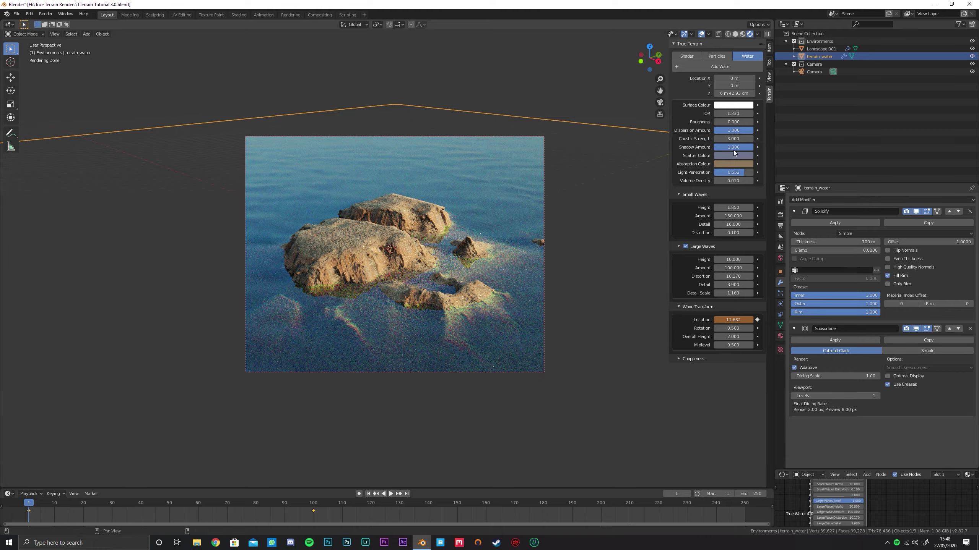
pyautogui.moveTo(741, 132); pyautogui.dragTo(706, 131)
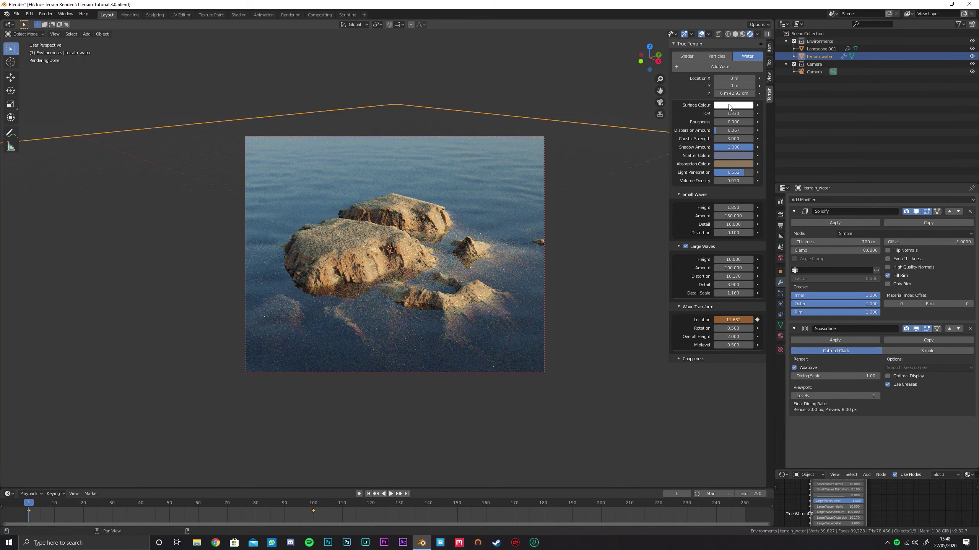
# Lighten the water's scatter colour and change its absorption colour to a bright green.
pyautogui.click(739, 155)
pyautogui.moveTo(777, 68); pyautogui.dragTo(779, 56)
pyautogui.click(736, 163)
pyautogui.moveTo(741, 84)
pyautogui.mouseDown()
pyautogui.moveTo(737, 63)
pyautogui.moveTo(779, 94)
pyautogui.moveTo(779, 64)
pyautogui.mouseUp()
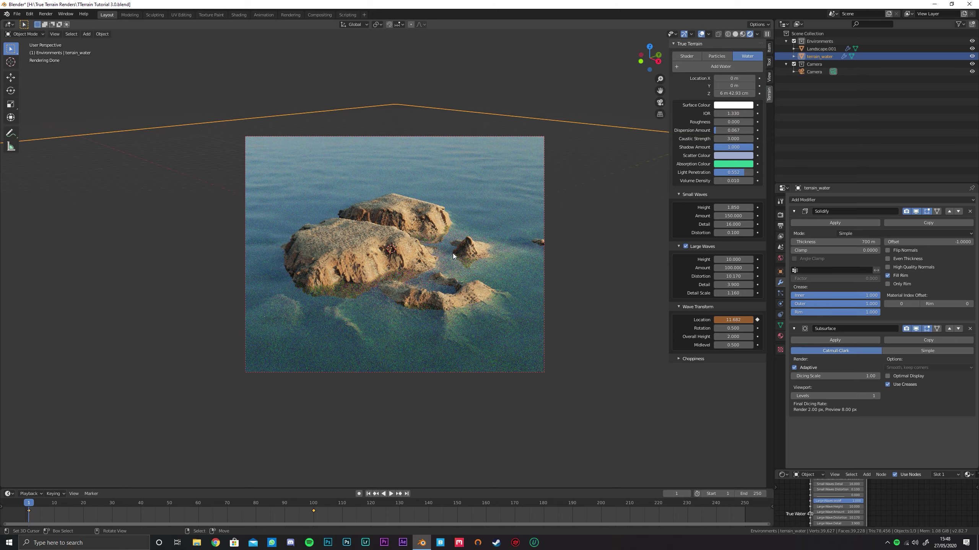
# Set the water's volume density to 0.015 and raise its light penetration to about 0.6.
pyautogui.click(734, 181)
pyautogui.click(734, 182)
pyautogui.write('5')
pyautogui.press('Return')
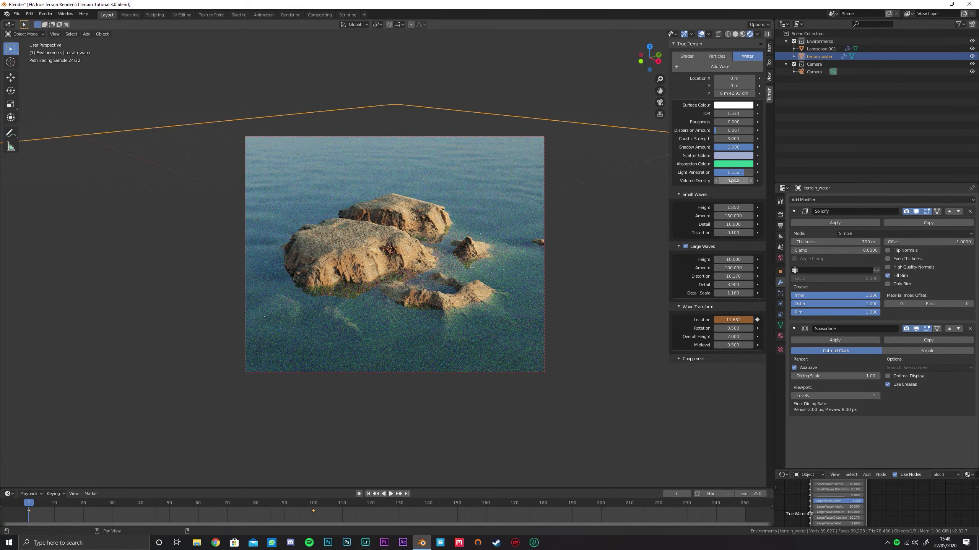
pyautogui.moveTo(740, 175); pyautogui.dragTo(743, 173)
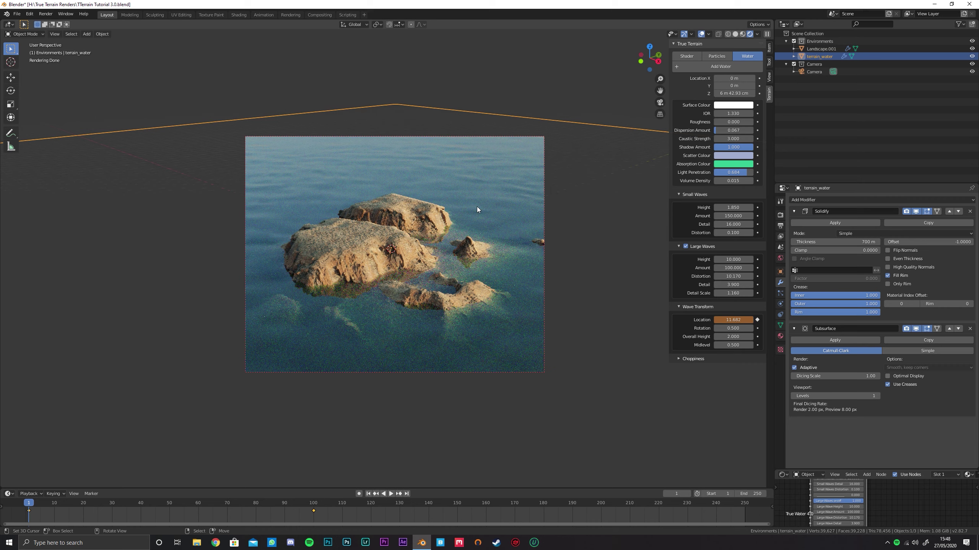
# Compare the water settings offered for the landscape with those offered for the terrain_water object.
pyautogui.click(378, 225)
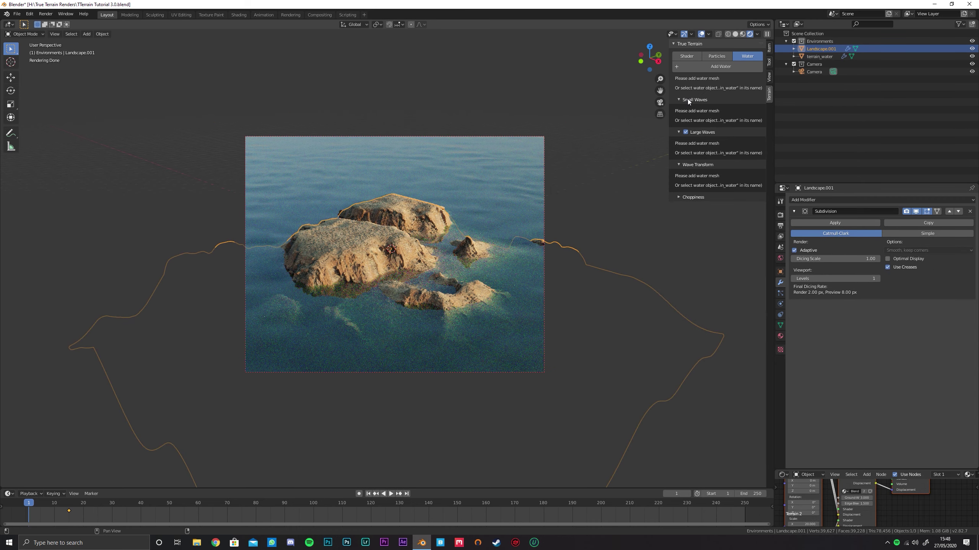
pyautogui.click(513, 138)
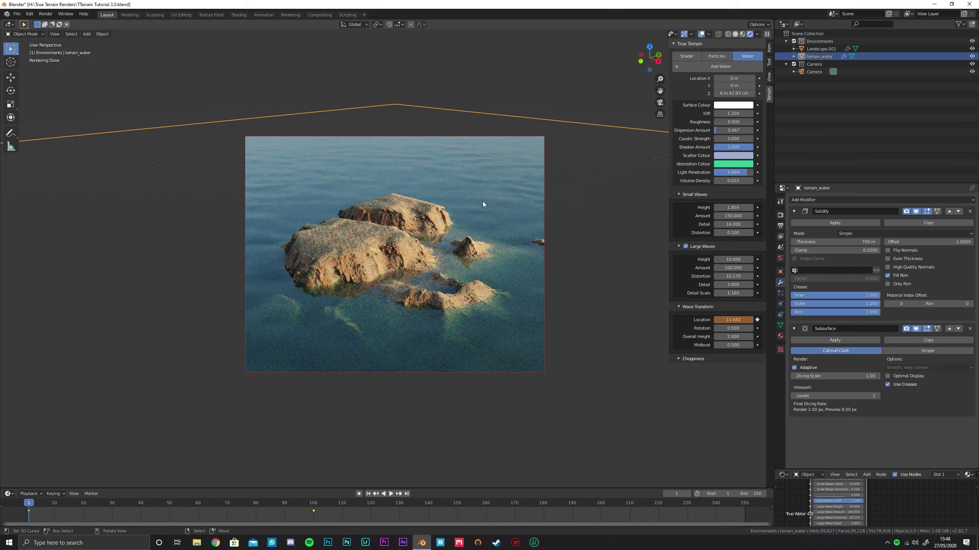
pyautogui.click(422, 235)
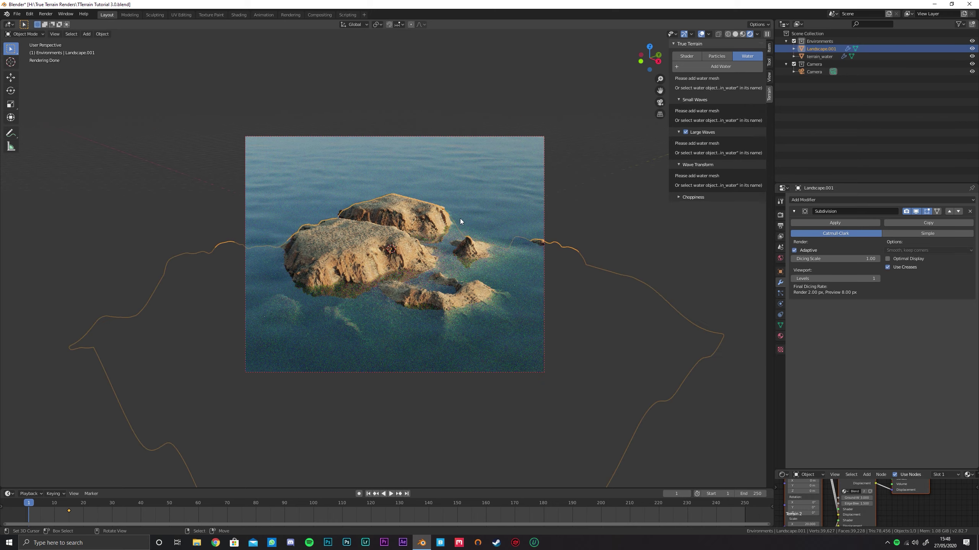
# Reduce the terrain_water object's volume density to 0.005 to suit an underwater view of the terrain.
pyautogui.press('KP_0')
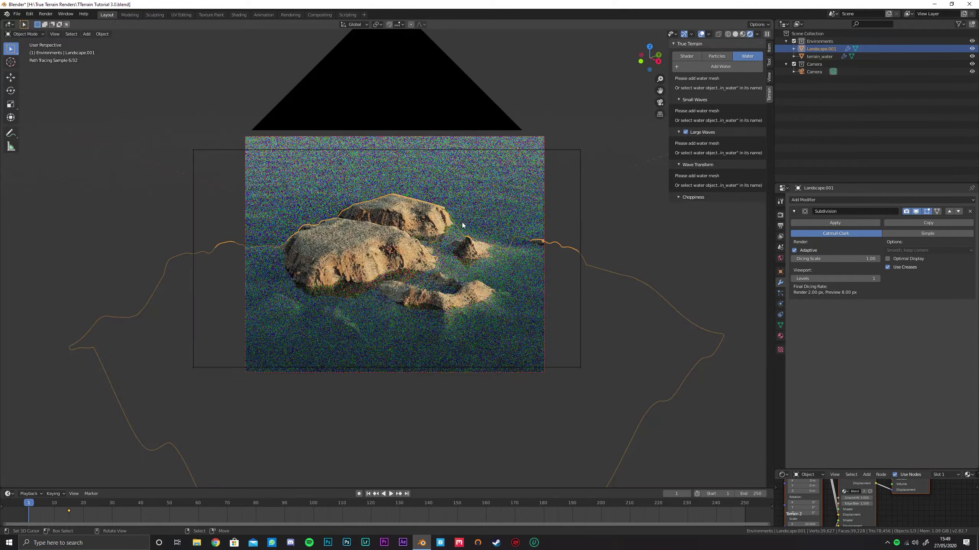
pyautogui.moveTo(462, 226)
pyautogui.mouseDown(button='middle')
pyautogui.moveTo(475, 233)
pyautogui.moveTo(463, 219)
pyautogui.moveTo(473, 192)
pyautogui.moveTo(471, 213)
pyautogui.moveTo(487, 210)
pyautogui.mouseUp(button='middle')
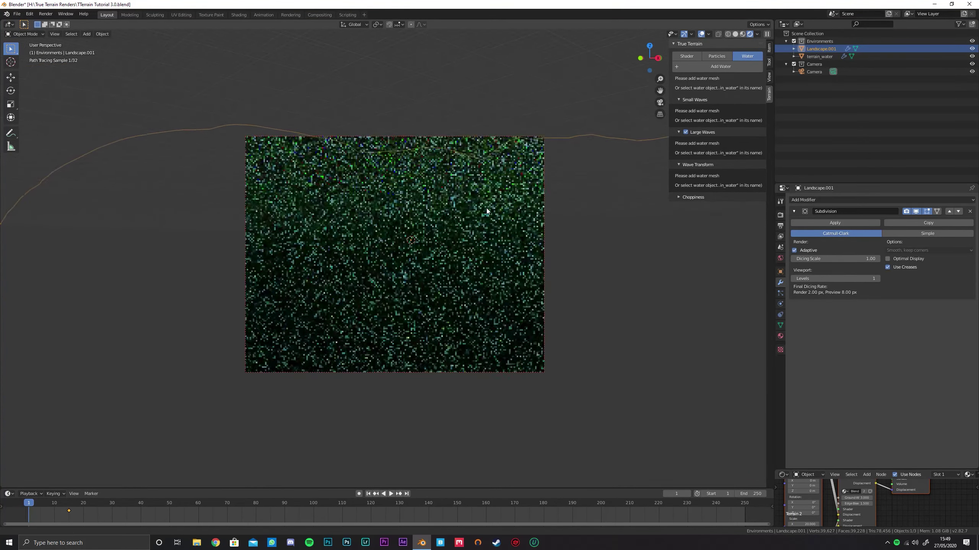
pyautogui.click(474, 96)
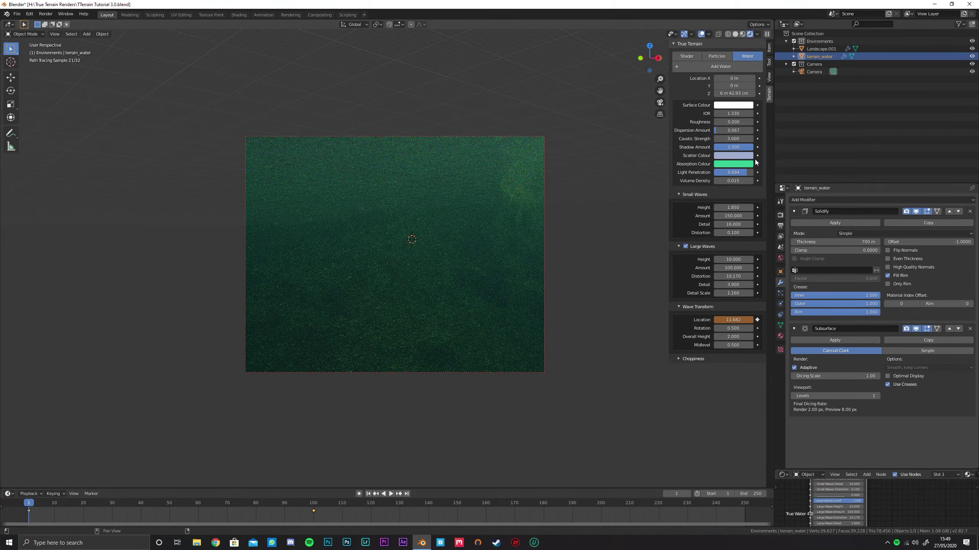
pyautogui.moveTo(738, 177)
pyautogui.mouseDown()
pyautogui.moveTo(751, 176)
pyautogui.moveTo(717, 172)
pyautogui.mouseUp()
pyautogui.press('Escape')
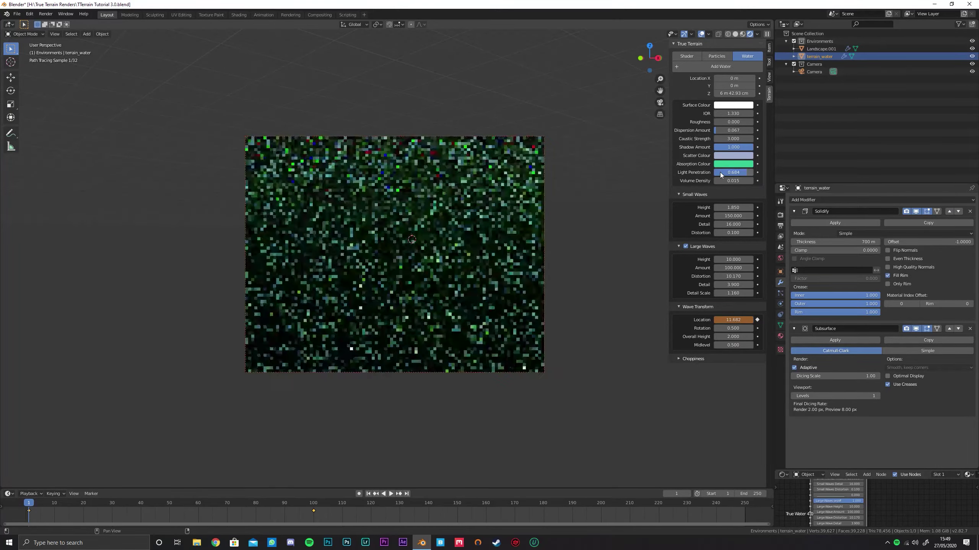
pyautogui.moveTo(733, 181); pyautogui.dragTo(728, 181)
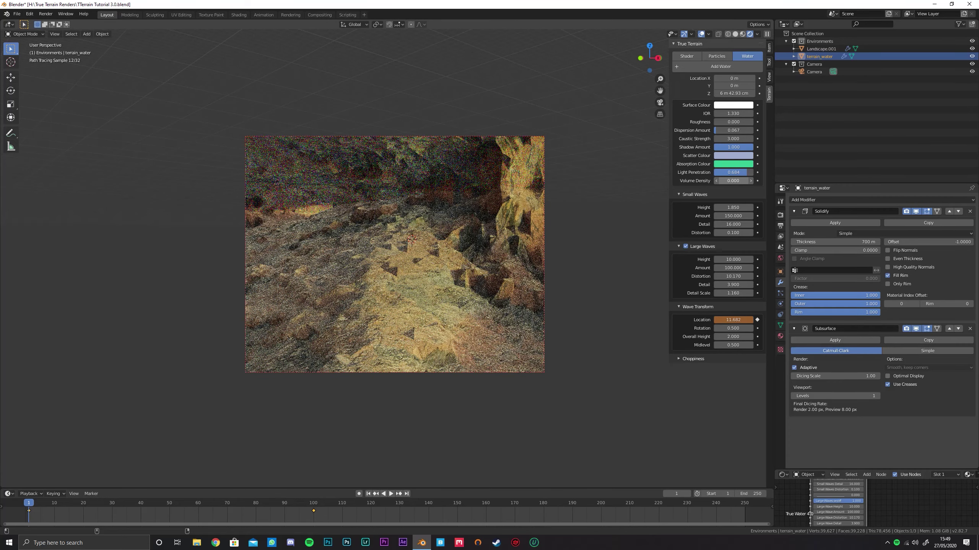
pyautogui.click(735, 181)
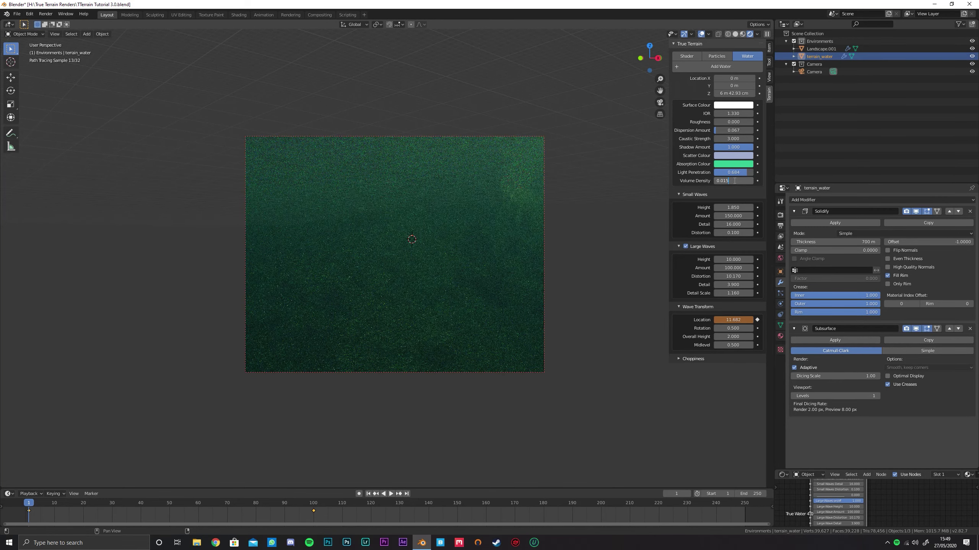
pyautogui.press('Return')
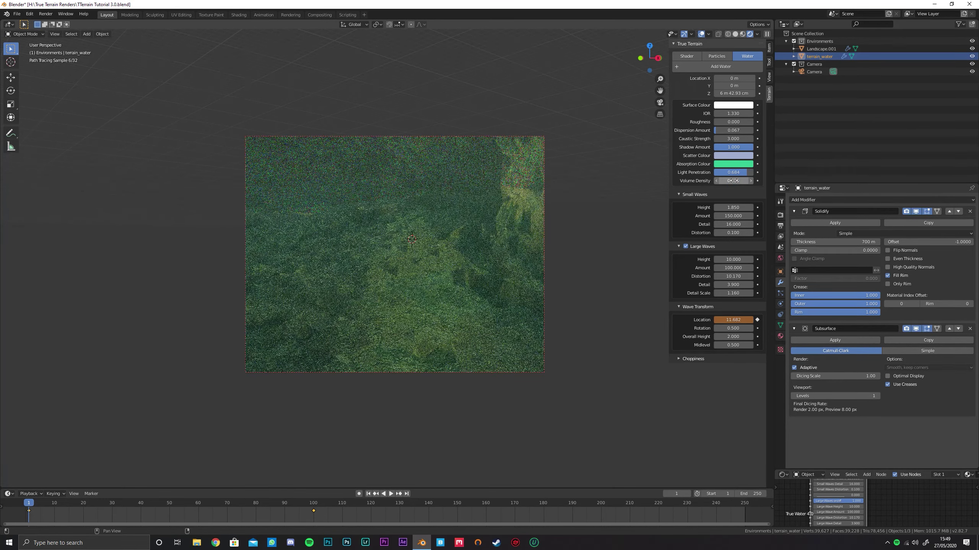
# Fly through the underwater scene to inspect the submerged terrain and the water's colour.
pyautogui.hotkey('shift', '`')
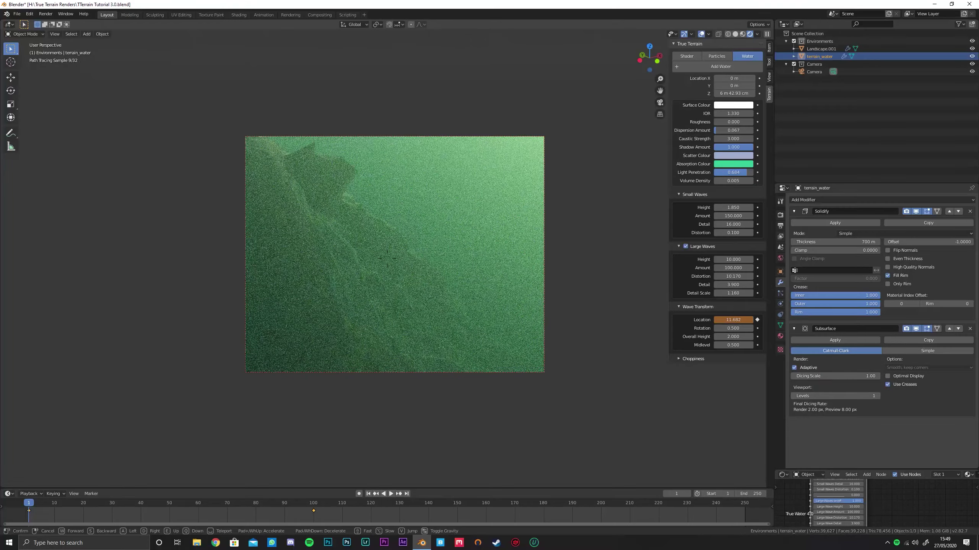
pyautogui.press('s')
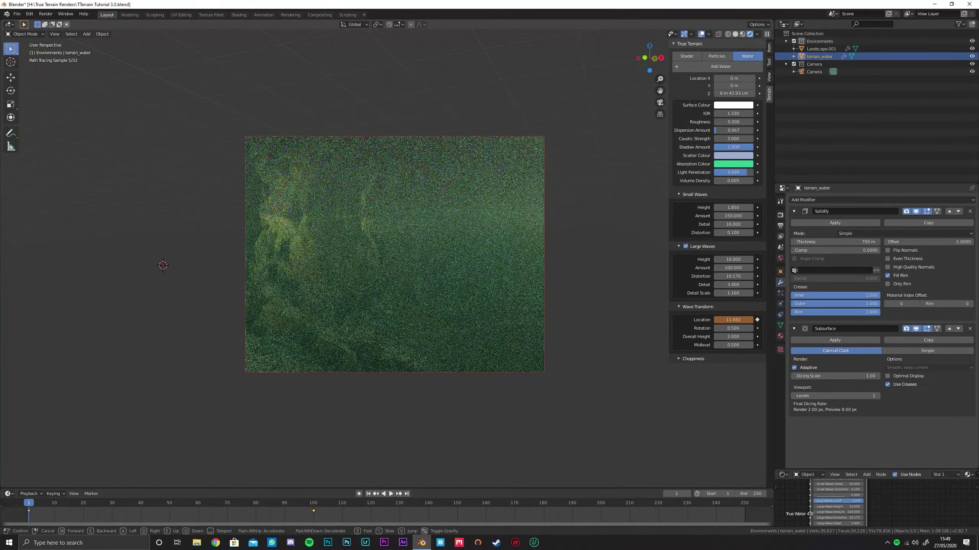
pyautogui.click(461, 230)
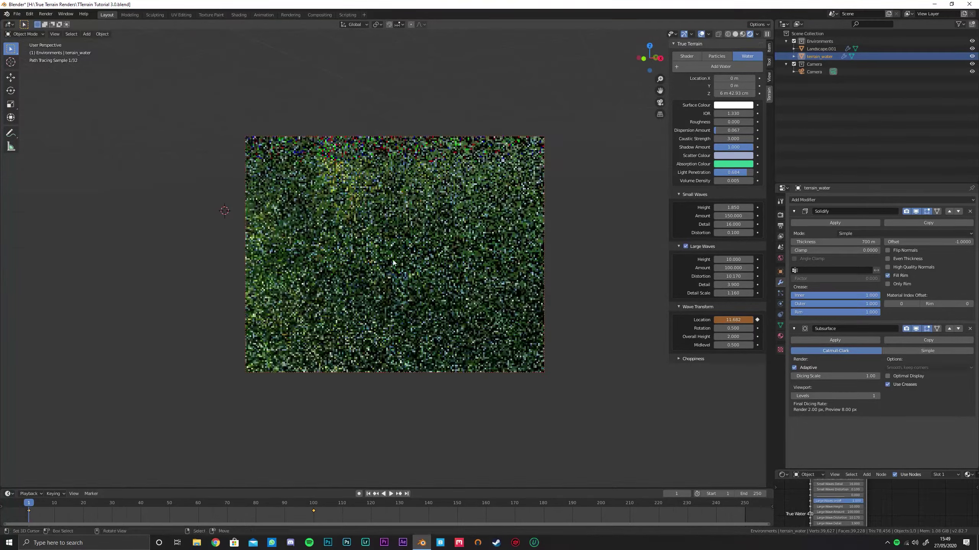
# Return to the camera view in solid shading and select the camera.
pyautogui.hotkey('shift', 'z')
pyautogui.press('KP_0')
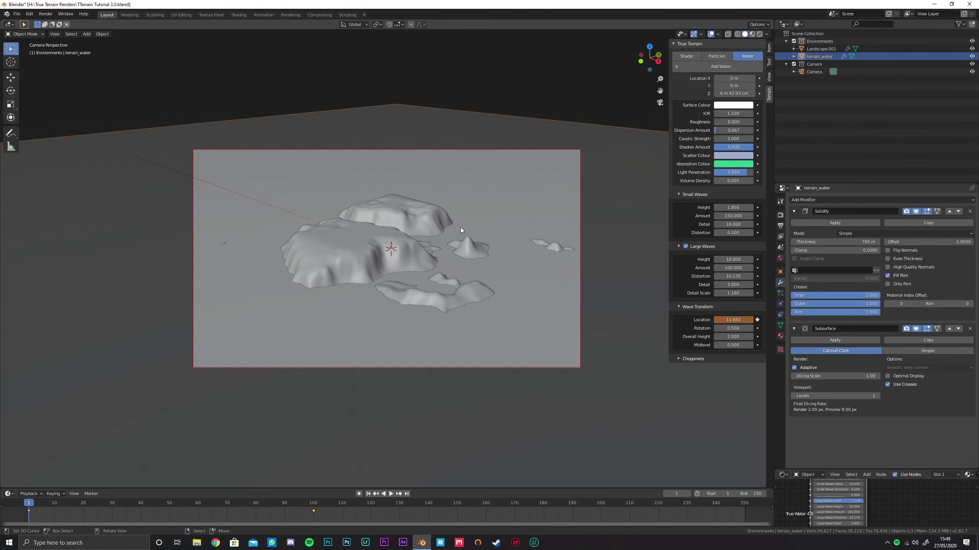
pyautogui.click(482, 149)
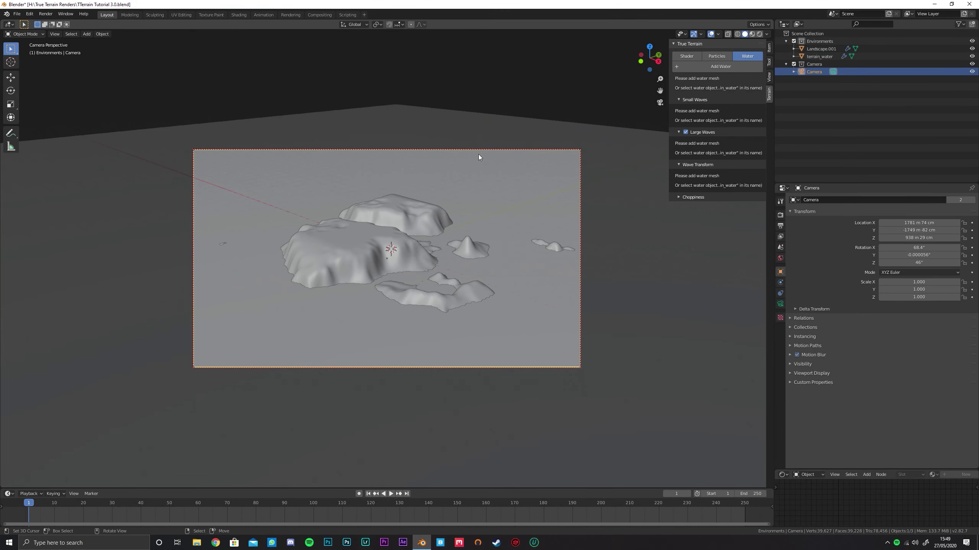
# Leave the camera view, hide the terrain_water object and select the landscape terrain.
pyautogui.press('KP_0')
pyautogui.moveTo(310, 312); pyautogui.dragTo(370, 252, button='right')
pyautogui.rightClick(268, 408)
pyautogui.press('KP_Decimal')
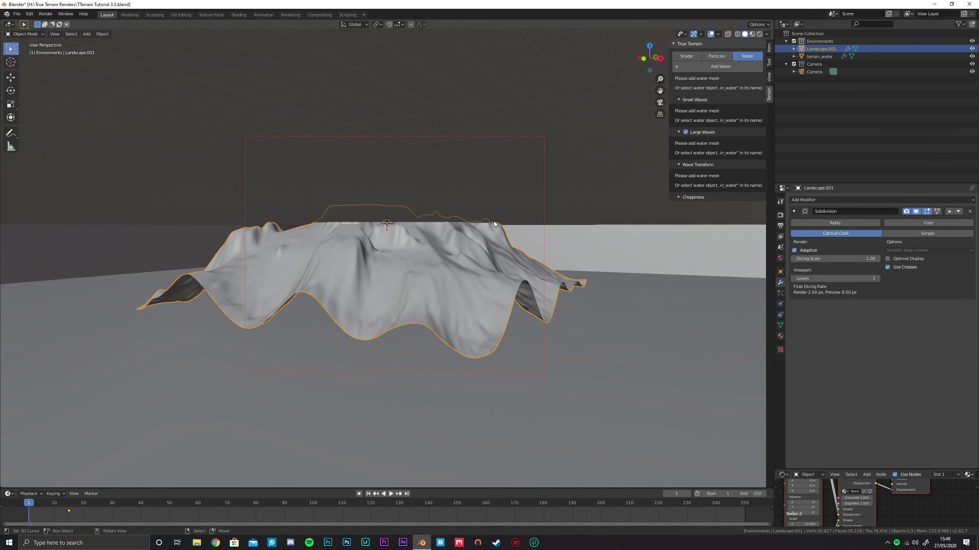
pyautogui.scroll(-8, 494, 221)
pyautogui.scroll(3, 477, 236)
pyautogui.rightClick(471, 189)
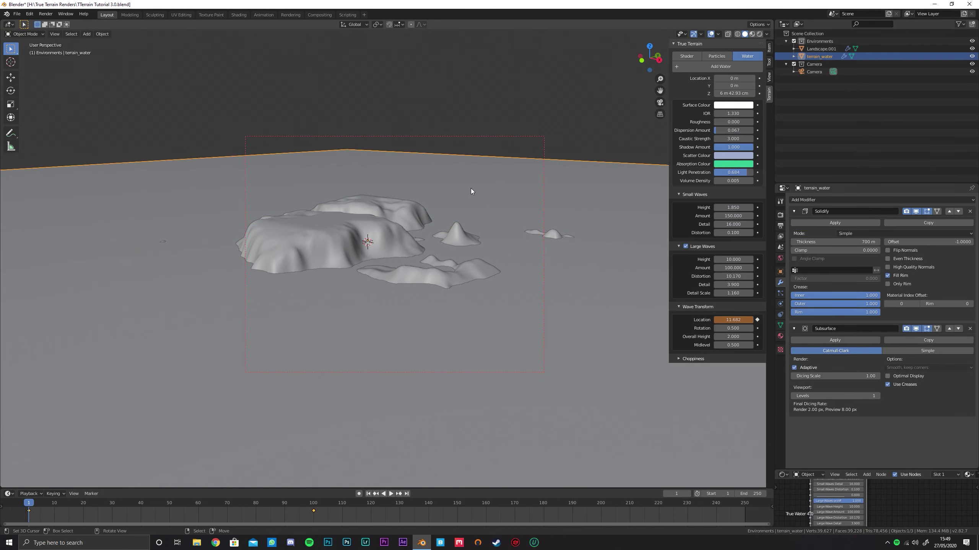
pyautogui.press('h')
pyautogui.rightClick(412, 262)
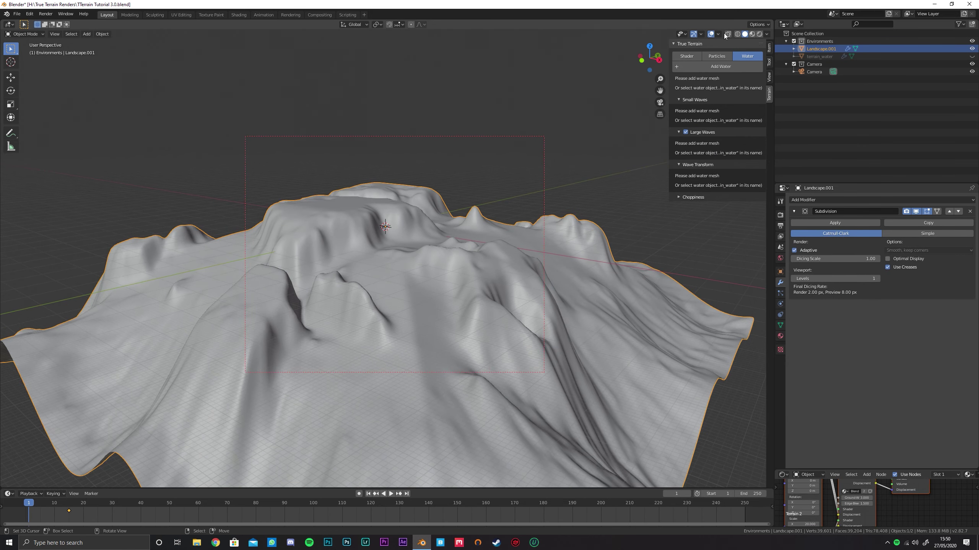
# In Weight Paint mode, apply a vertical linear weight gradient to the landscape from its base to above its peak in front view.
pyautogui.click(27, 34)
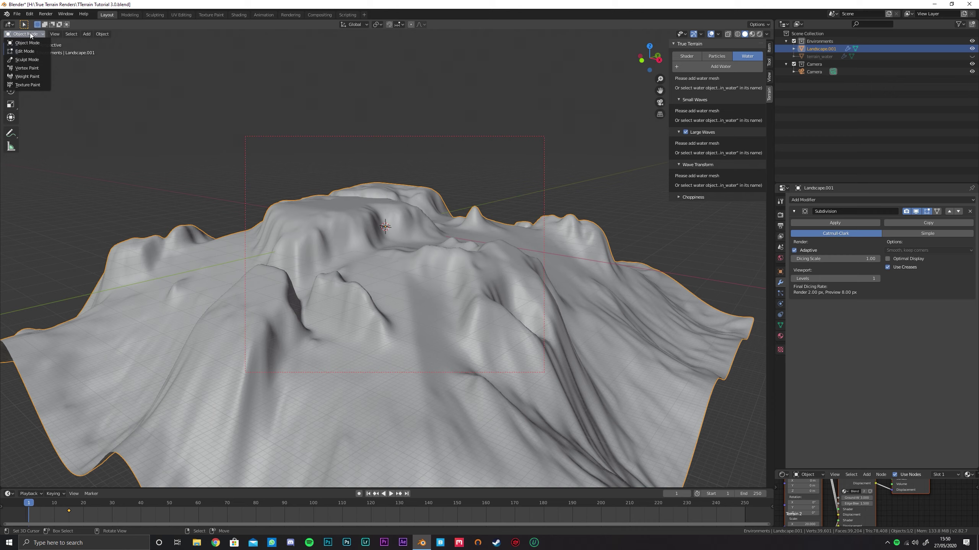
pyautogui.click(37, 78)
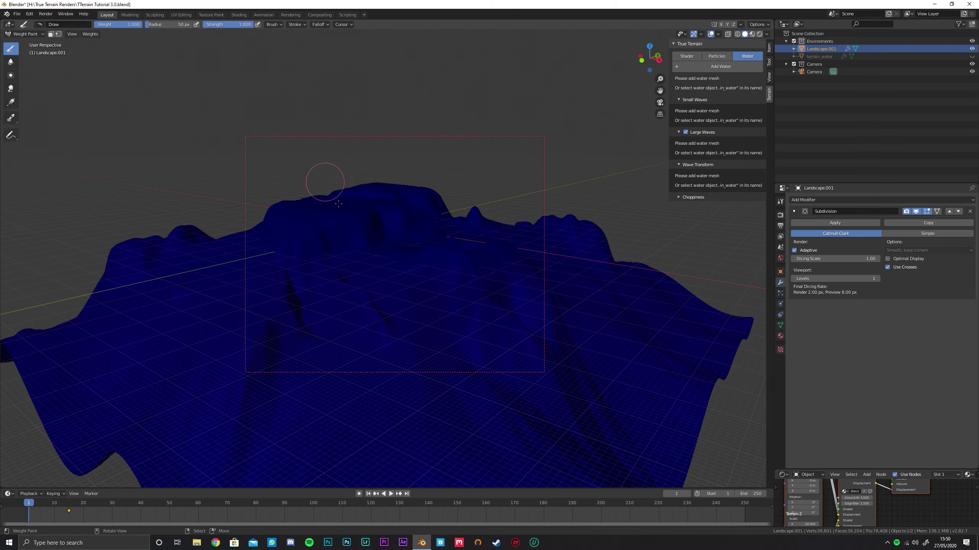
pyautogui.moveTo(346, 253); pyautogui.dragTo(31, 65, button='middle')
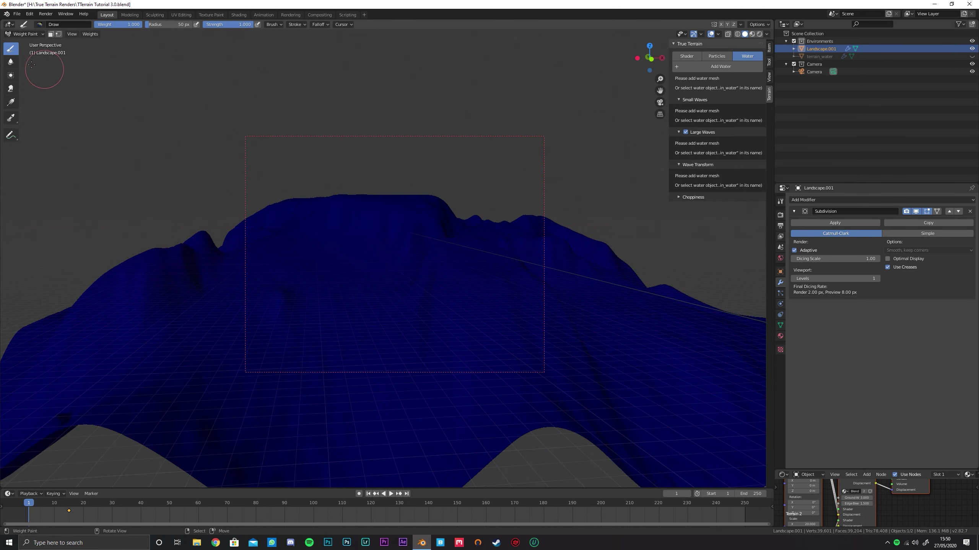
pyautogui.click(11, 102)
pyautogui.moveTo(261, 171); pyautogui.dragTo(411, 306, button='middle')
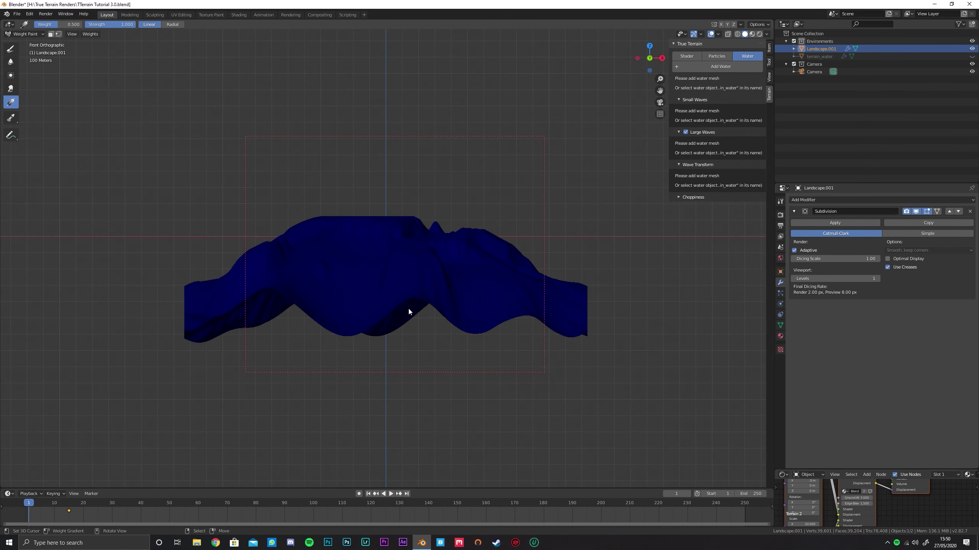
pyautogui.moveTo(373, 350); pyautogui.dragTo(373, 194)
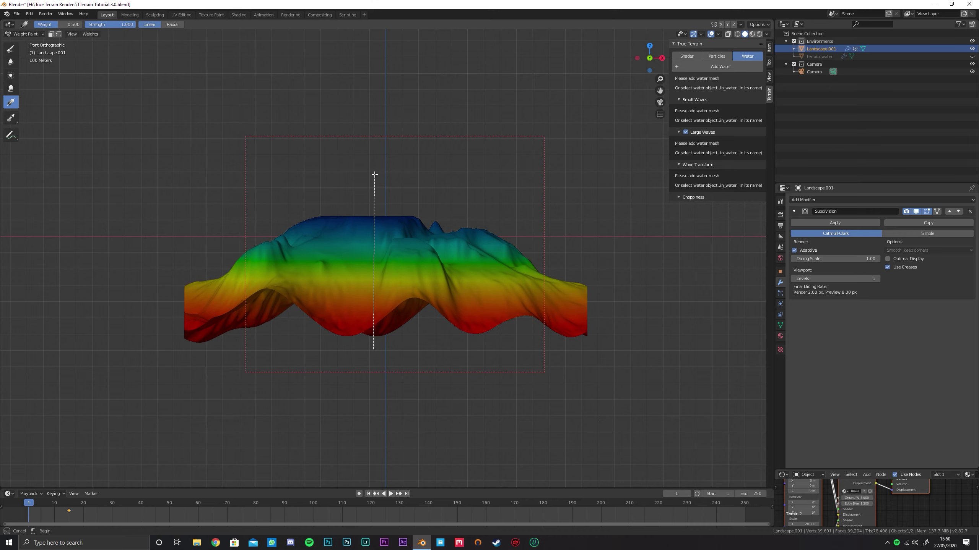
pyautogui.moveTo(375, 171); pyautogui.dragTo(375, 173)
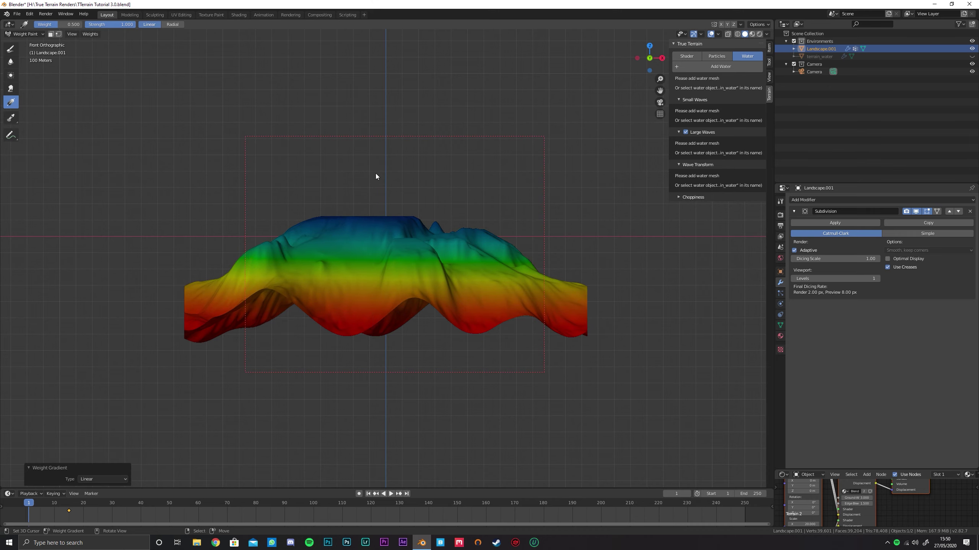
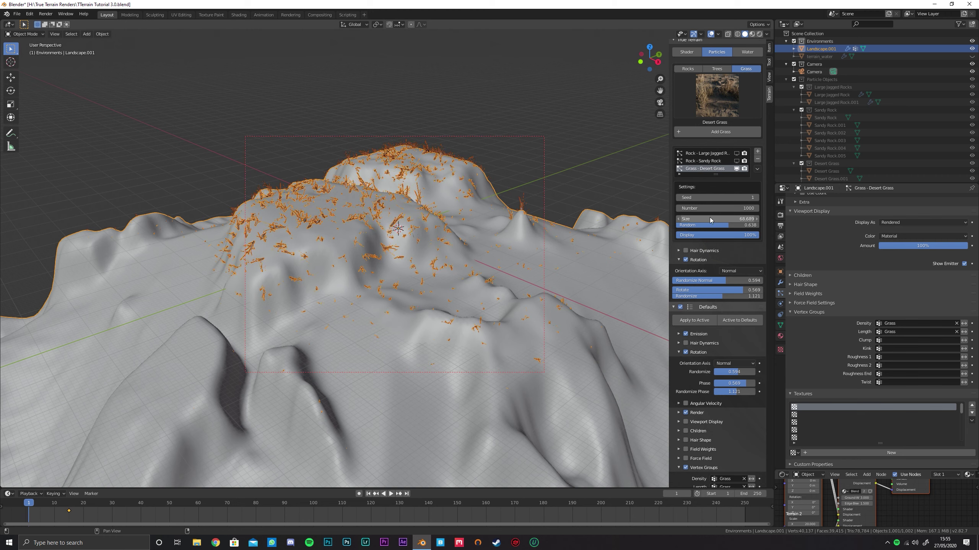
# Show both rock particle systems in the viewport, compare their settings, hide them again and reselect the Desert Grass system.
pyautogui.click(736, 153)
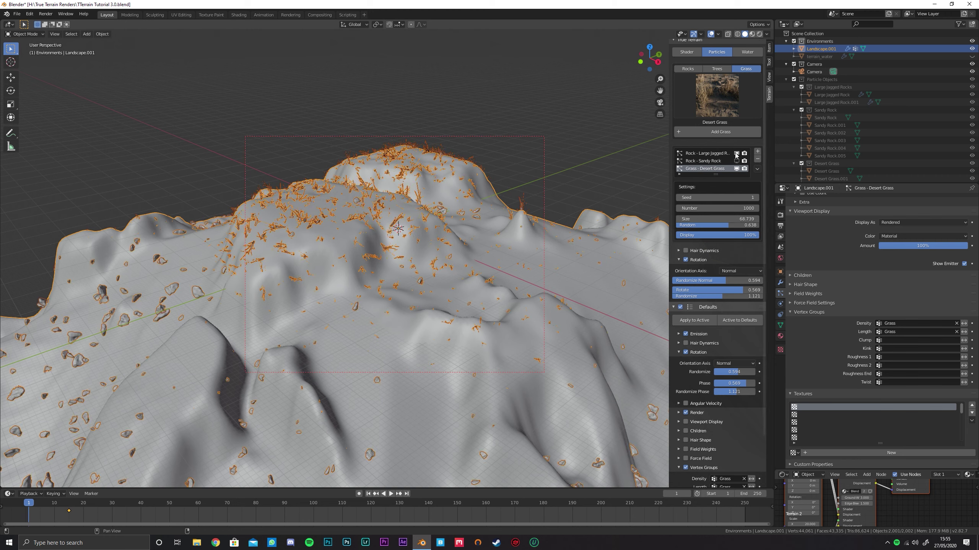
pyautogui.click(736, 162)
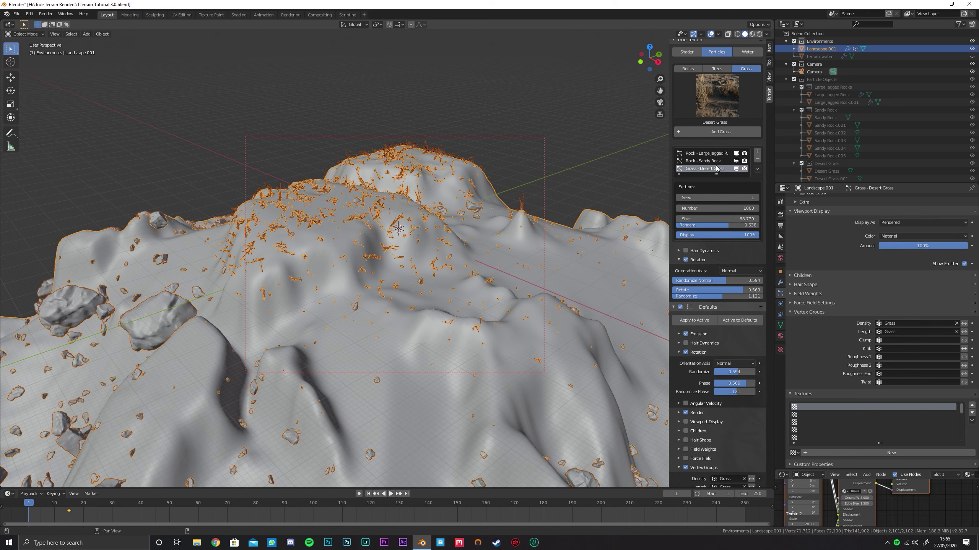
pyautogui.click(711, 161)
pyautogui.click(716, 154)
pyautogui.click(715, 161)
pyautogui.click(717, 154)
pyautogui.click(727, 161)
pyautogui.moveTo(735, 153); pyautogui.dragTo(736, 161)
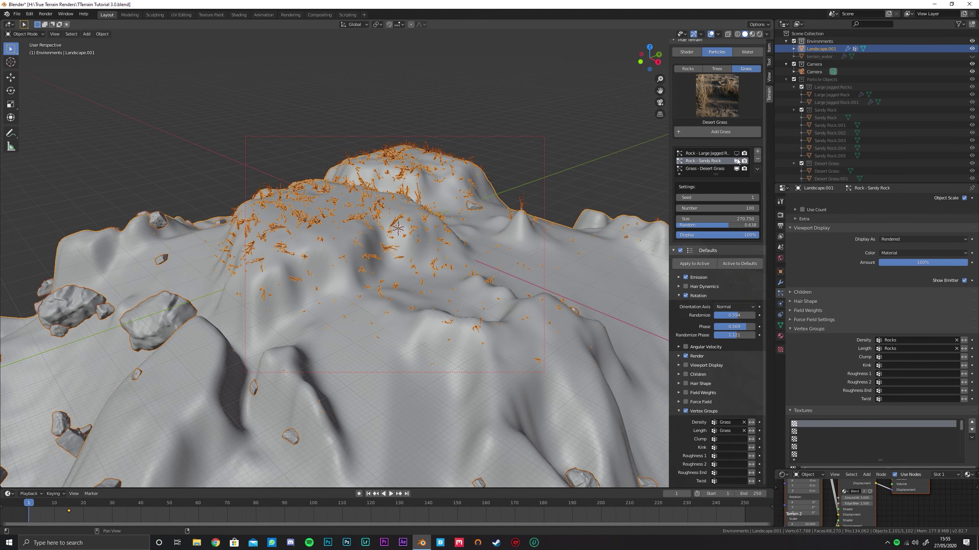
pyautogui.click(724, 169)
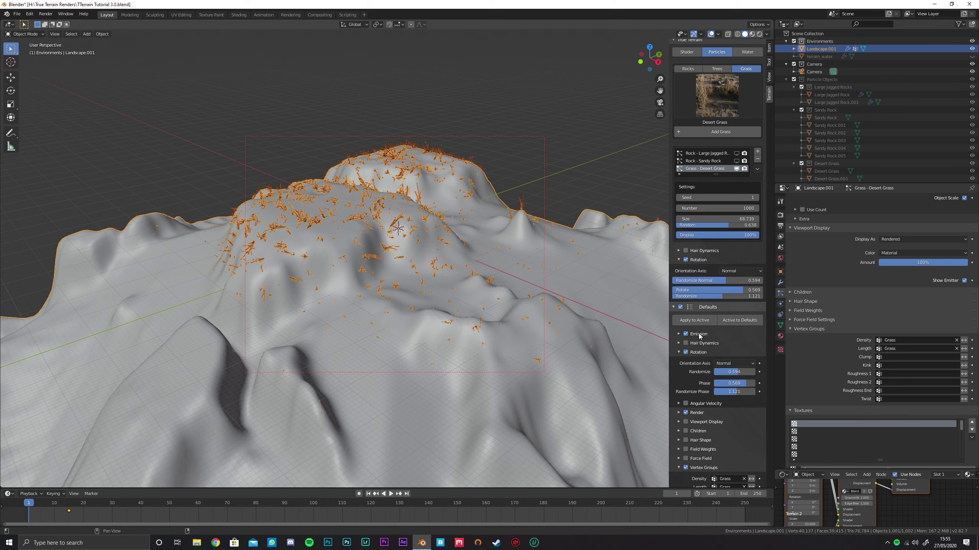
# Show both rock particle systems in the viewport again and inspect the grass and rocks close up on the hilltop.
pyautogui.scroll(-5, 699, 336)
pyautogui.scroll(5, 691, 334)
pyautogui.moveTo(736, 157); pyautogui.dragTo(736, 165)
pyautogui.scroll(5, 364, 223)
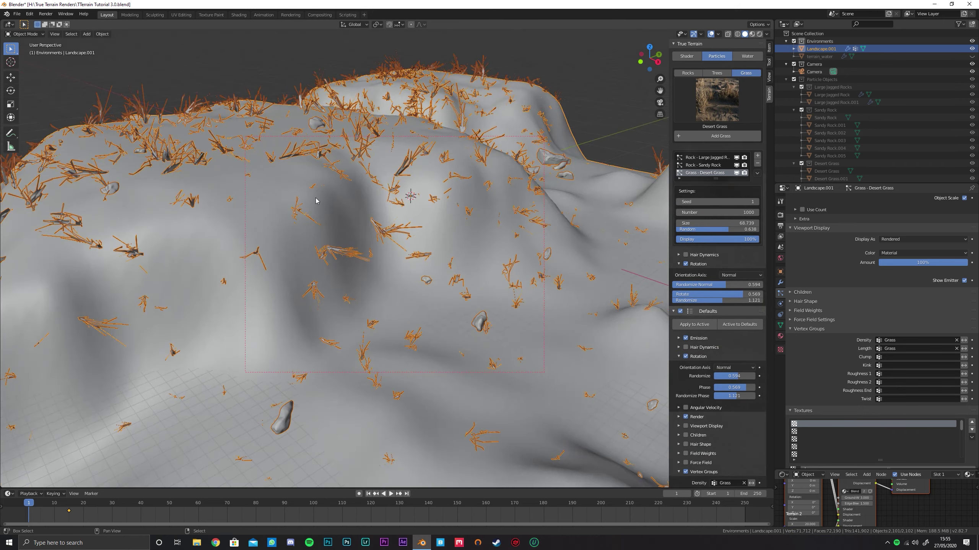
pyautogui.moveTo(364, 222); pyautogui.dragTo(447, 228, button='middle')
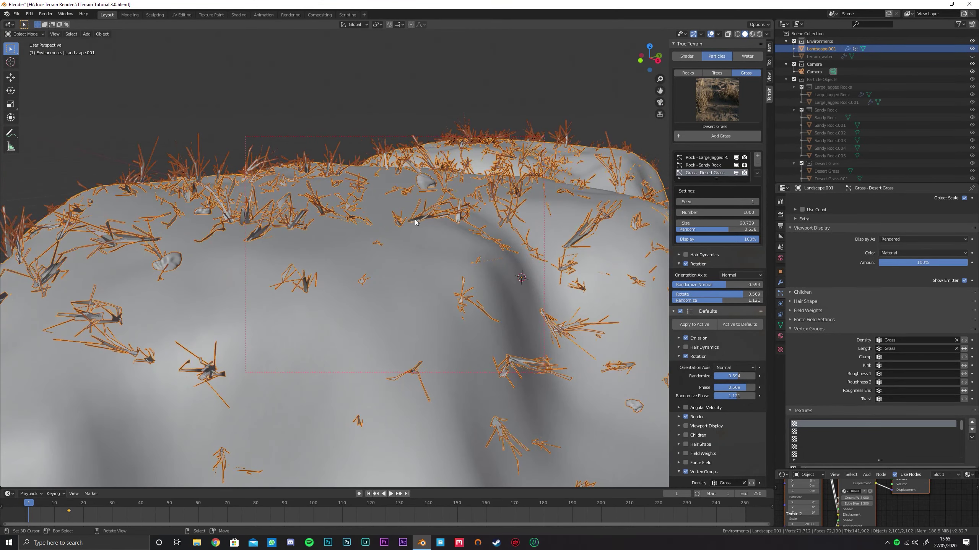
# Enable Pick Random for the Desert Grass instance collection and Use Modifier Stack for its emission source.
pyautogui.click(811, 330)
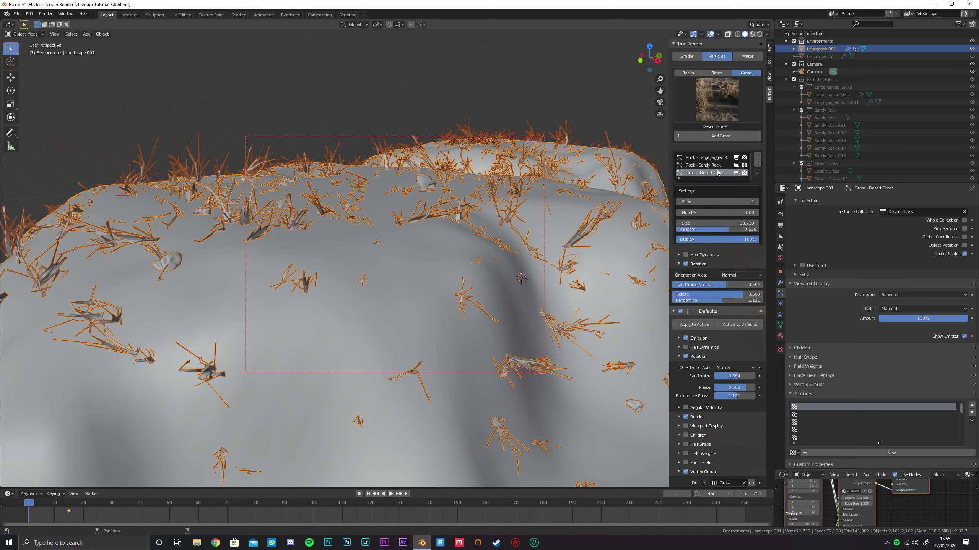
pyautogui.scroll(4, 855, 281)
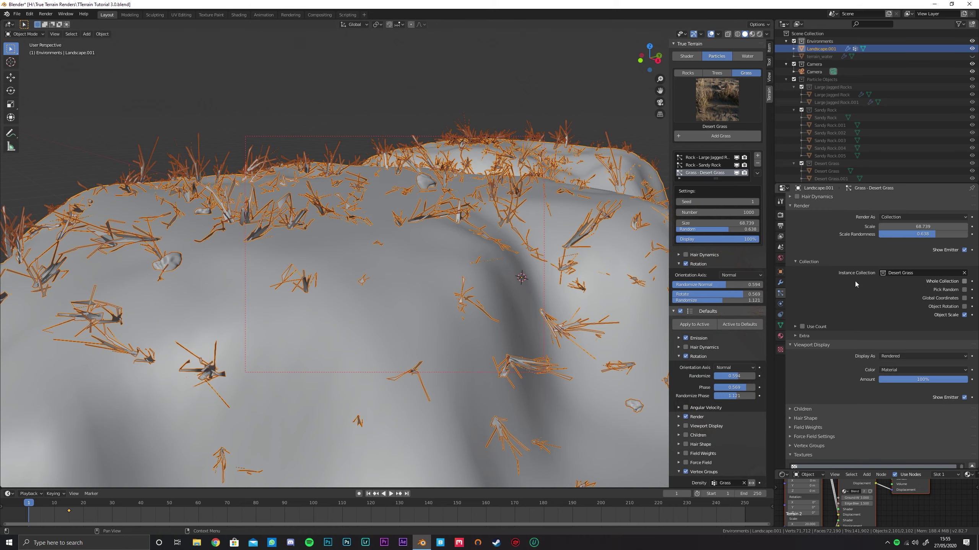
pyautogui.click(964, 290)
pyautogui.scroll(10, 859, 315)
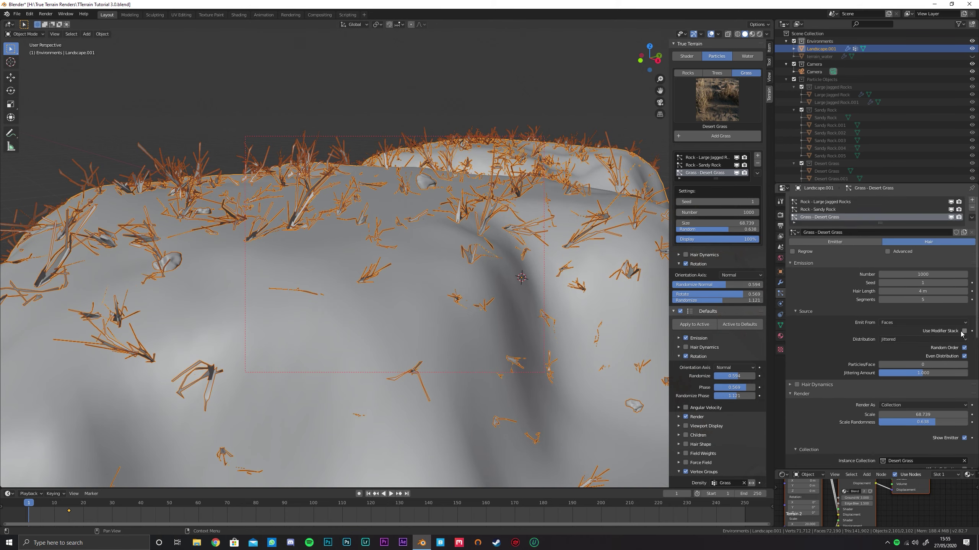
pyautogui.click(964, 331)
pyautogui.scroll(-4, 845, 282)
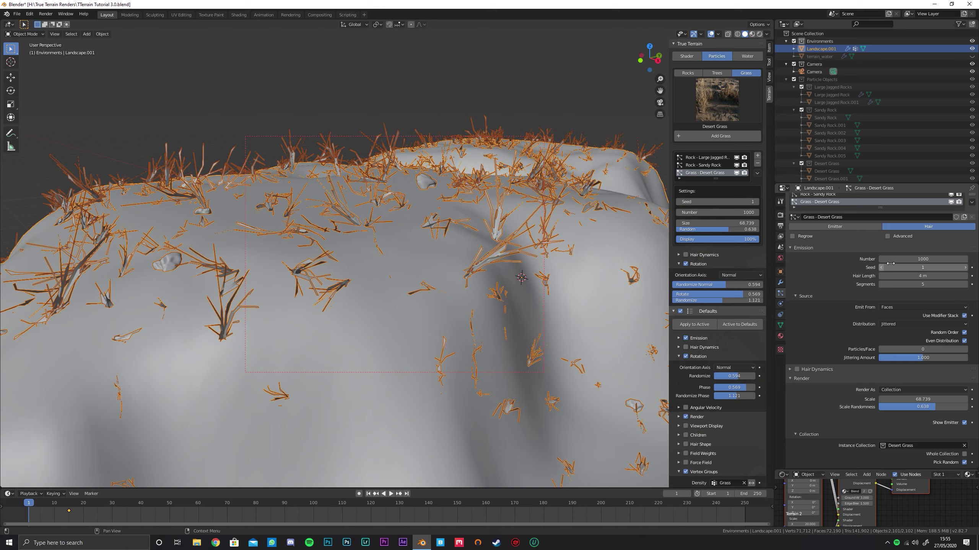
# Try Object Z as the grass orientation axis, return it to Normal, and set rotation Randomize to 0.003 and Phase to 0.680.
pyautogui.scroll(-3, 834, 337)
pyautogui.moveTo(904, 316)
pyautogui.mouseDown()
pyautogui.moveTo(932, 316)
pyautogui.moveTo(905, 307)
pyautogui.mouseUp()
pyautogui.click(906, 307)
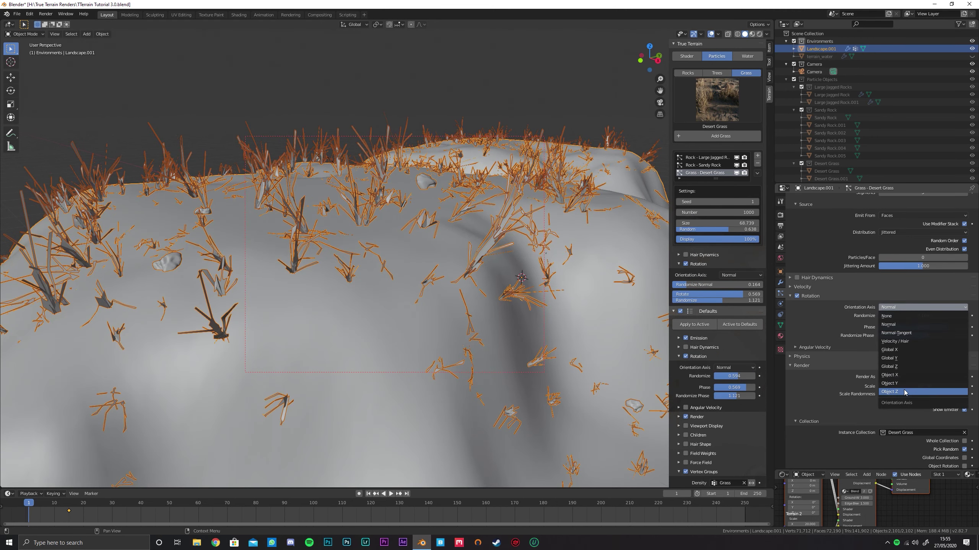
pyautogui.click(904, 391)
pyautogui.moveTo(923, 316); pyautogui.dragTo(883, 321)
pyautogui.click(923, 307)
pyautogui.click(899, 325)
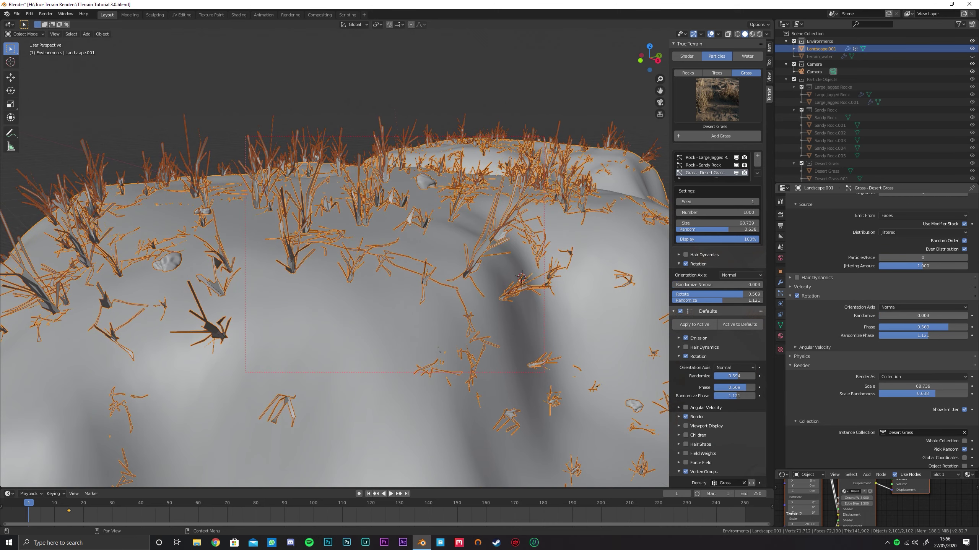
pyautogui.moveTo(923, 327); pyautogui.dragTo(935, 327)
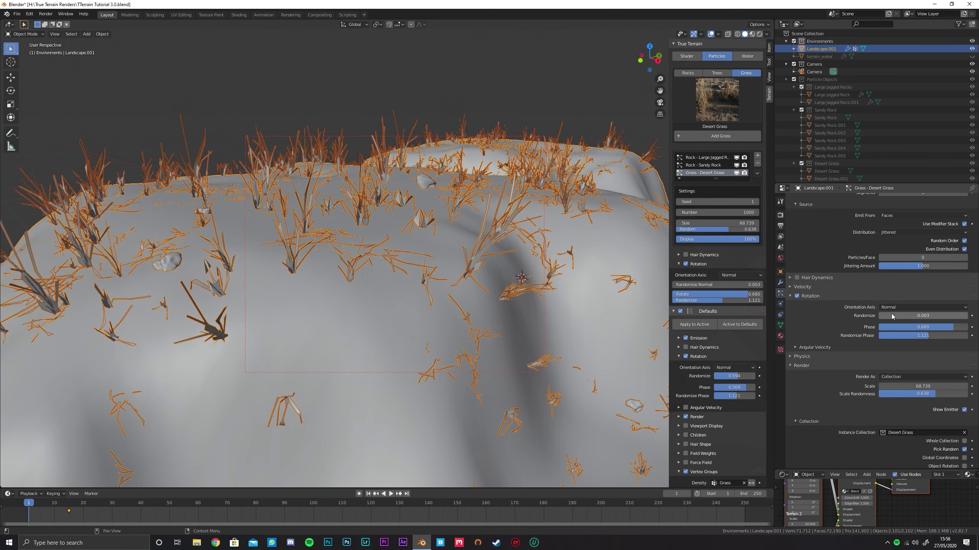
# Hide both rock particle systems in the viewport and try to copy the active grass settings to the defaults.
pyautogui.click(736, 157)
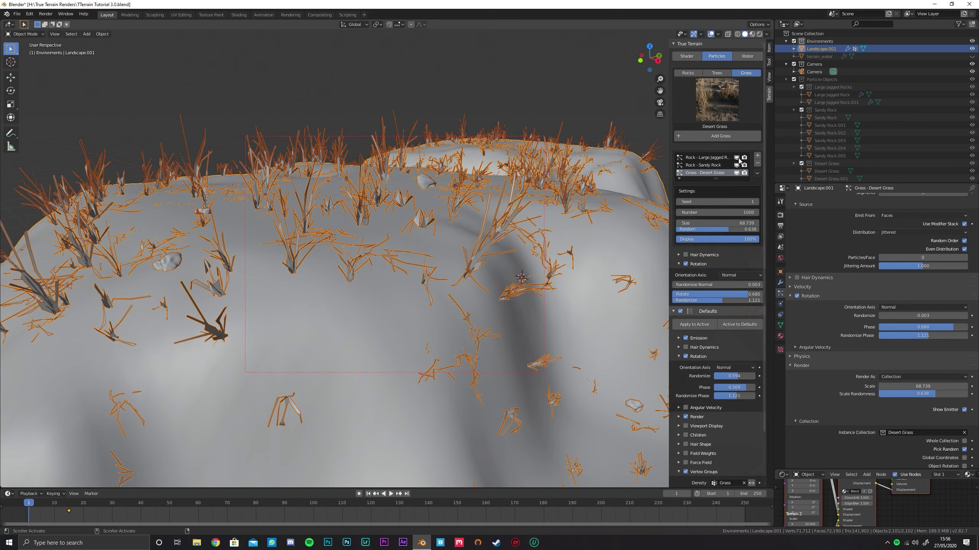
pyautogui.click(742, 325)
pyautogui.scroll(6, 823, 270)
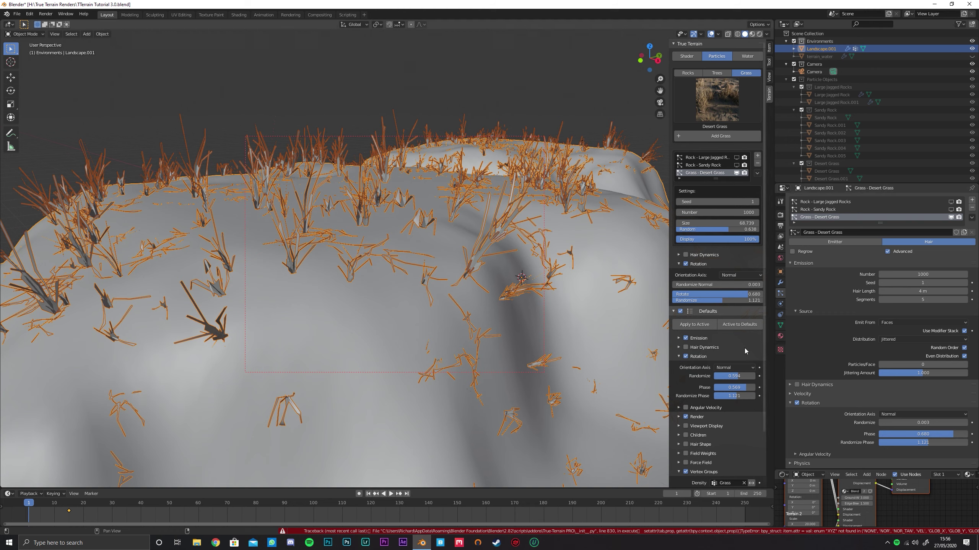
# Review the Desert Grass particle settings, including its rotation, render, collection and vertex group options.
pyautogui.scroll(-3, 743, 349)
pyautogui.click(714, 412)
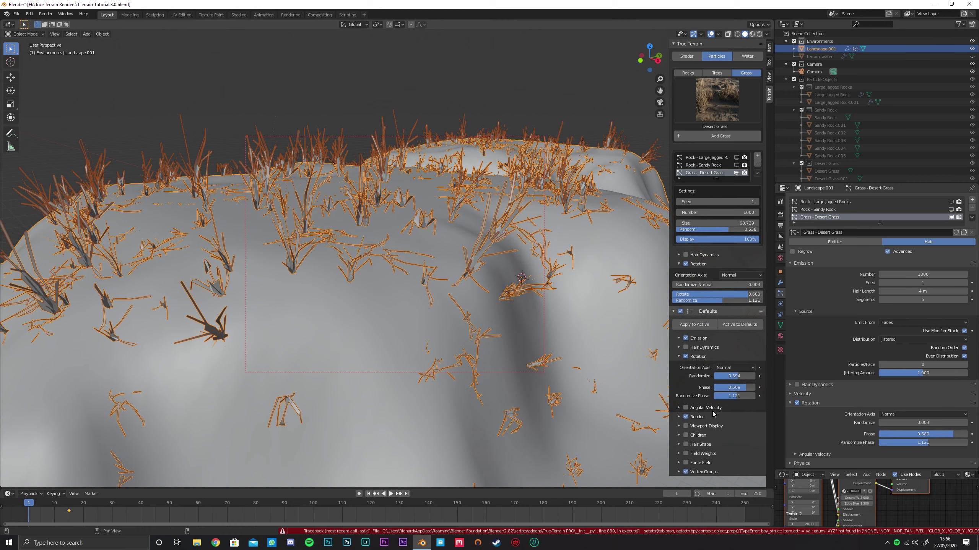
pyautogui.scroll(-15, 820, 358)
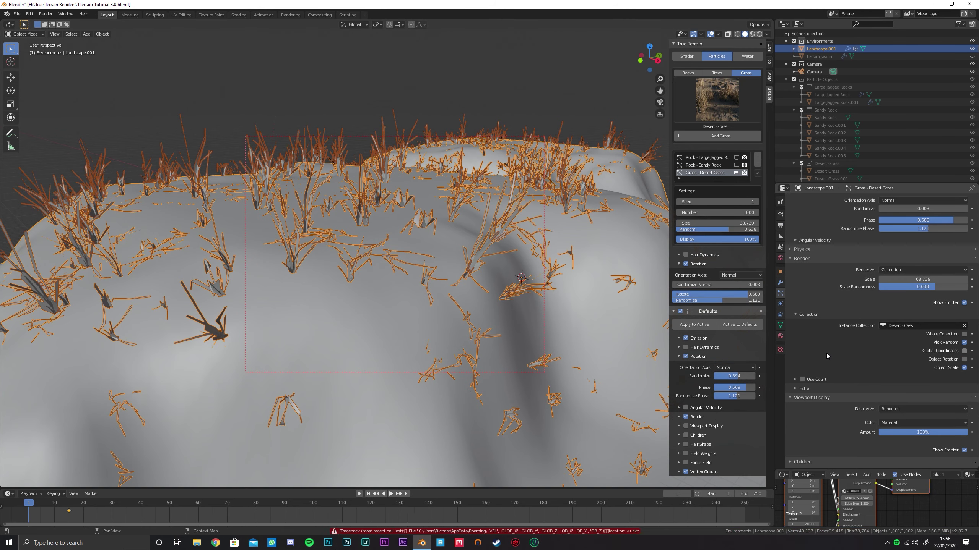
pyautogui.scroll(2, 834, 352)
pyautogui.click(819, 428)
pyautogui.click(819, 427)
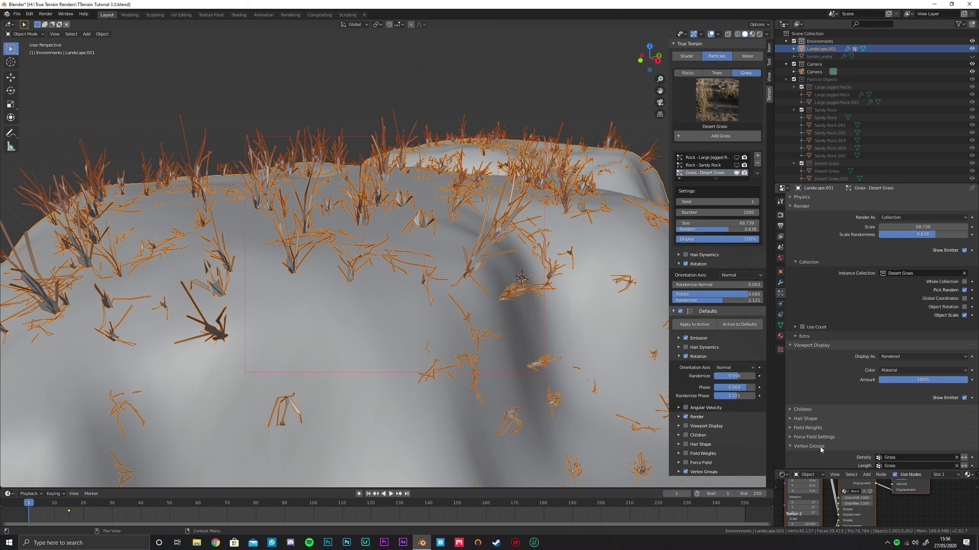
pyautogui.scroll(6, 840, 417)
pyautogui.scroll(12, 829, 377)
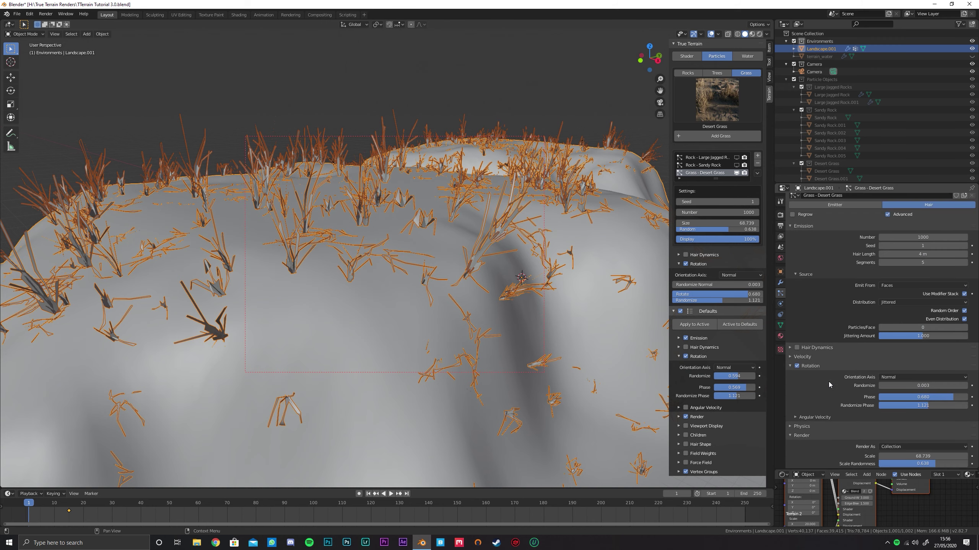
# Set the Desert Grass particle size to 30 and its number to 5000.
pyautogui.click(716, 223)
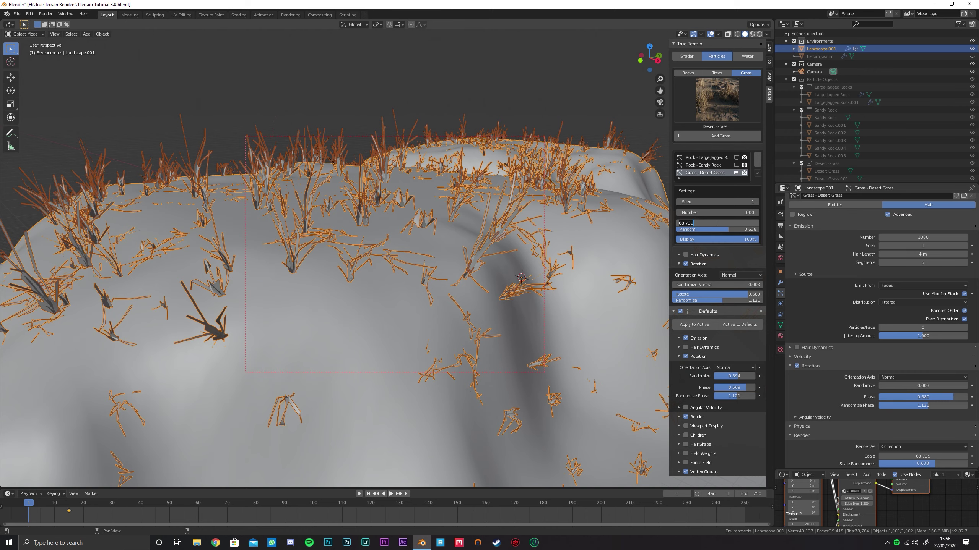
pyautogui.write('30')
pyautogui.press('Return')
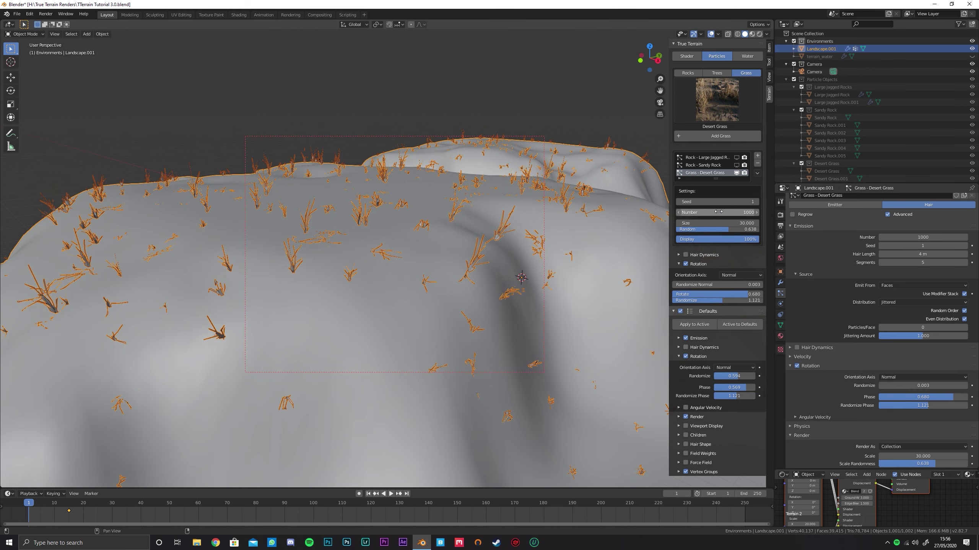
pyautogui.click(720, 213)
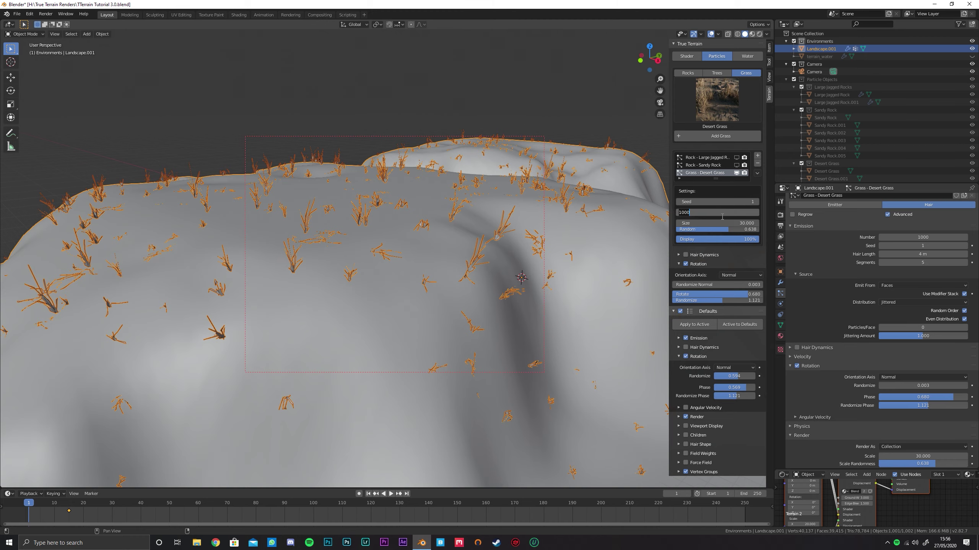
pyautogui.write('5000')
pyautogui.press('Return')
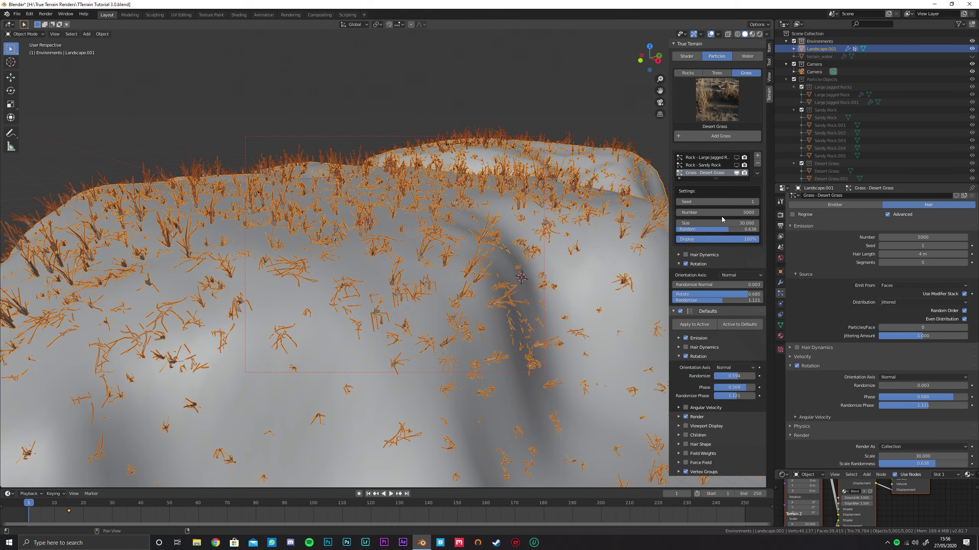
# Preview the grass-covered terrain through the camera in rendered shading with overlays hidden.
pyautogui.press('KP_0')
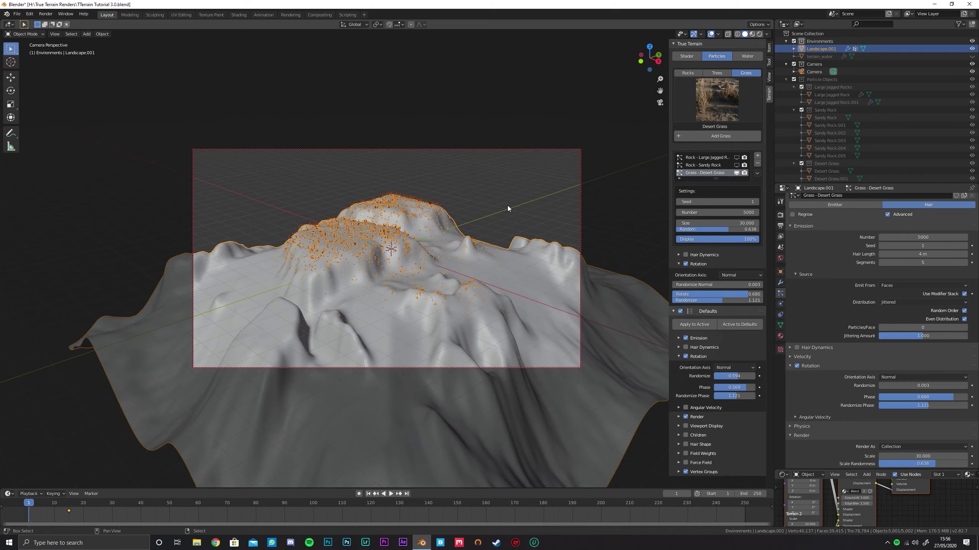
pyautogui.hotkey('shift', 'z')
pyautogui.click(700, 35)
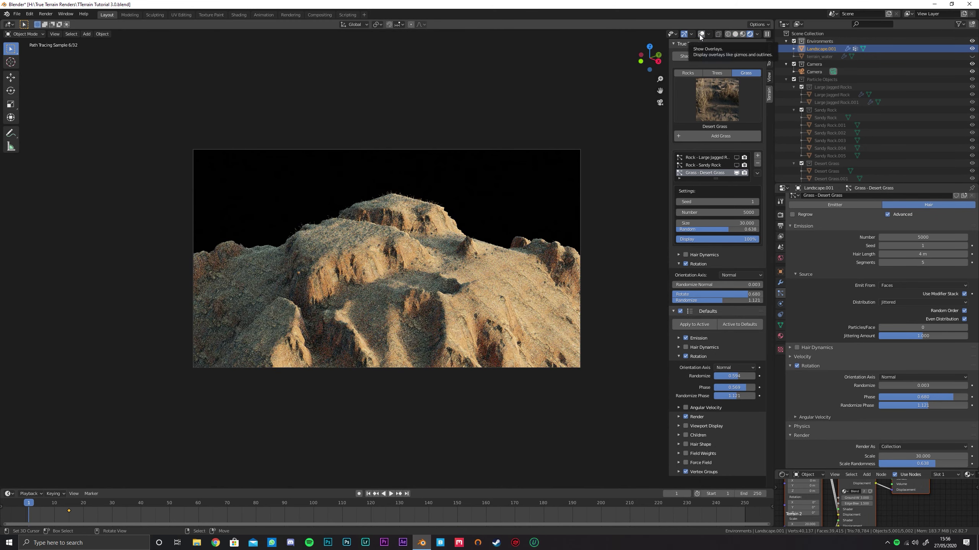
# Show the rock particle systems again, collapse the particle objects collection, unhide the water and reselect the landscape.
pyautogui.click(736, 165)
pyautogui.click(786, 79)
pyautogui.click(823, 56)
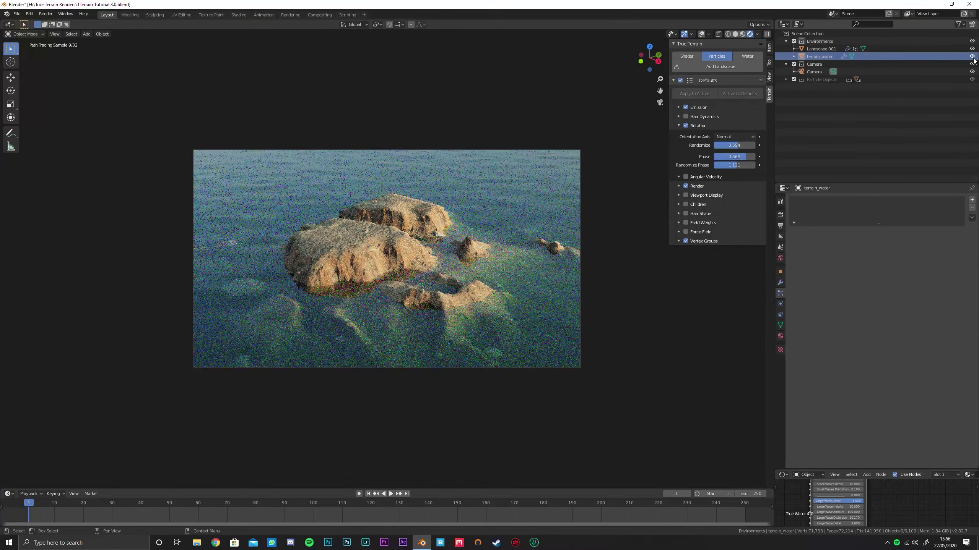
pyautogui.click(380, 229)
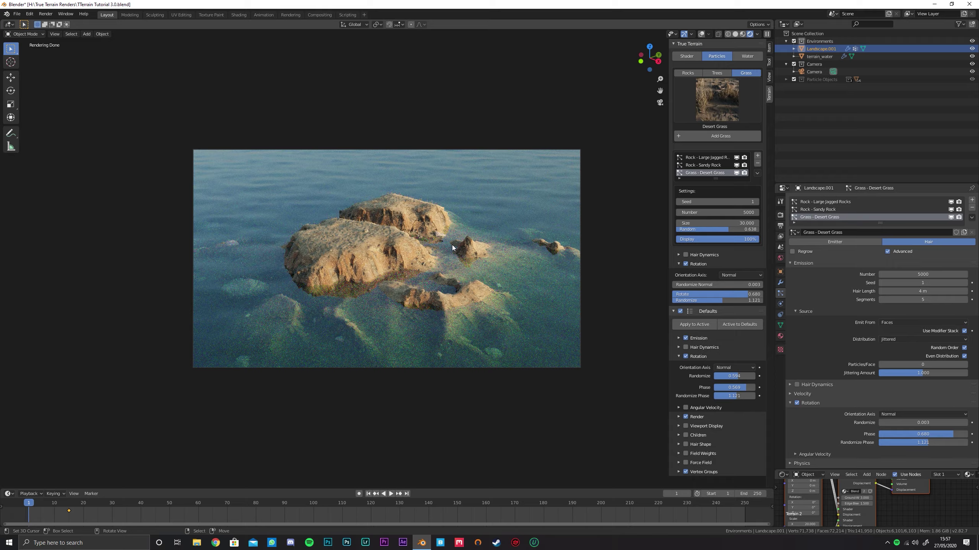
# Set the Desert Grass particle number to 25000 and collapse the Rotation and Defaults settings.
pyautogui.moveTo(433, 254)
pyautogui.keyDown('ctrl'); pyautogui.mouseDown(button='middle')
pyautogui.moveTo(436, 225)
pyautogui.moveTo(424, 217)
pyautogui.mouseUp(button='middle'); pyautogui.keyUp('ctrl')
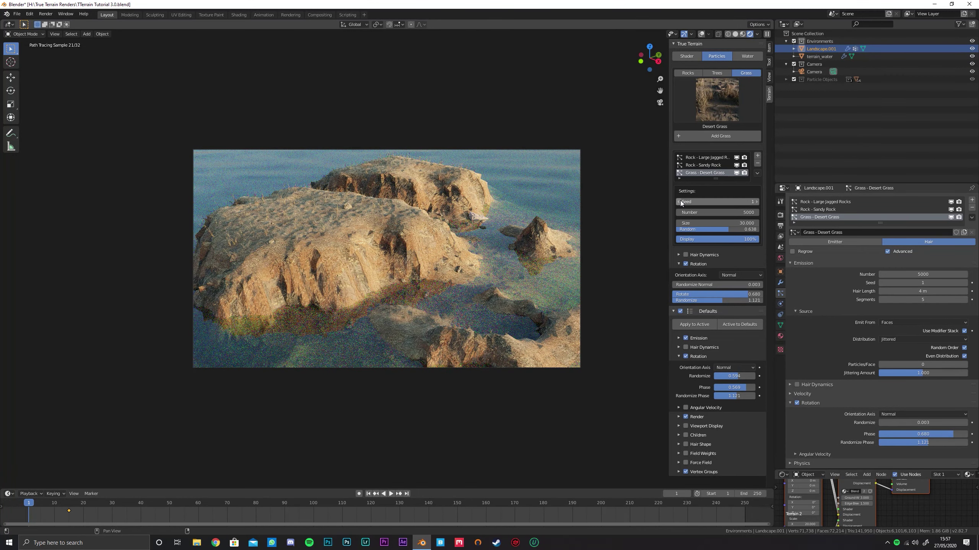
pyautogui.click(719, 213)
pyautogui.press('Return')
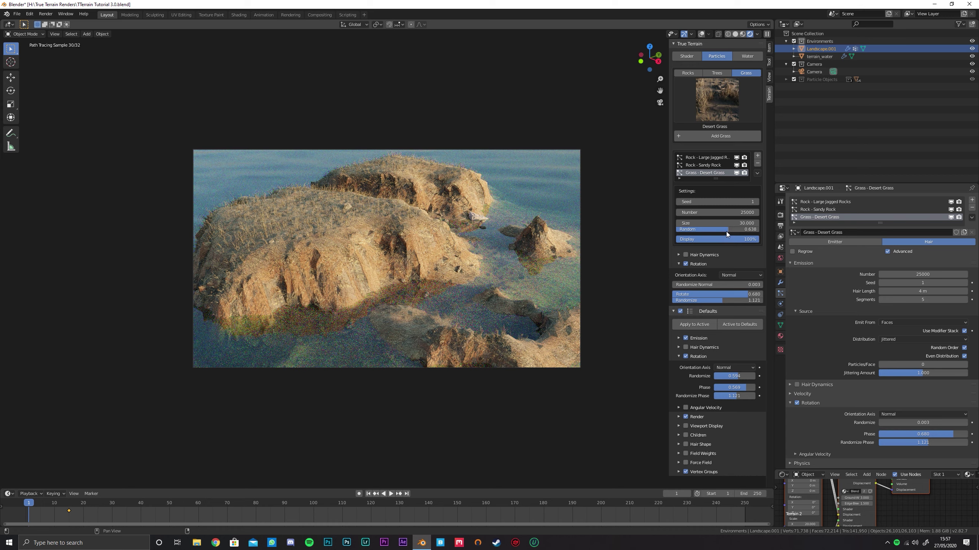
pyautogui.click(706, 265)
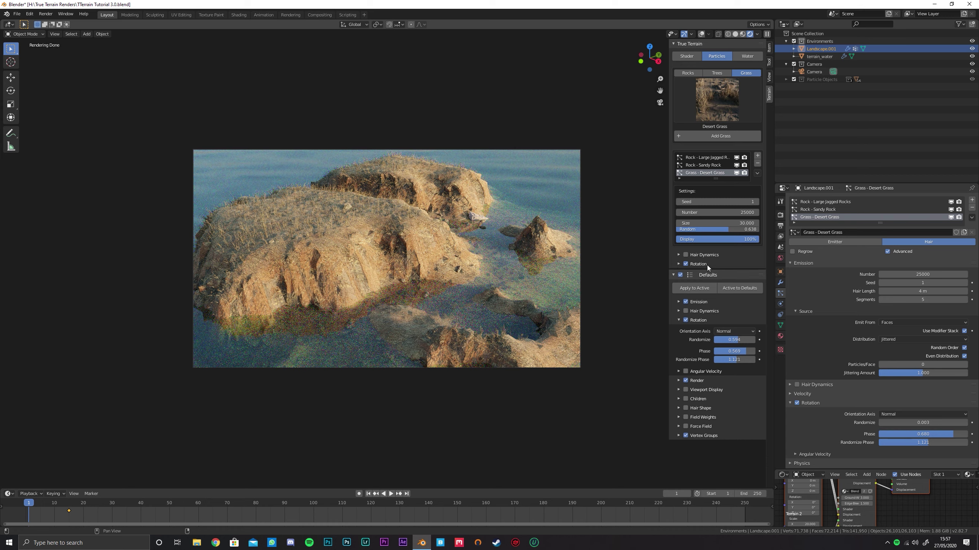
pyautogui.click(673, 273)
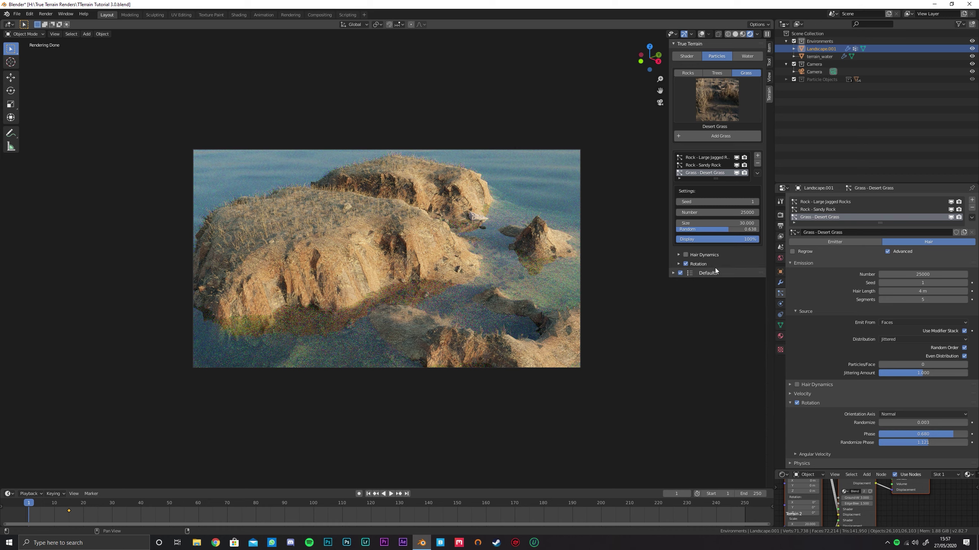
# Take the view below the water surface and set the water's volume density to 0.002.
pyautogui.scroll(-5, 399, 287)
pyautogui.moveTo(414, 278); pyautogui.dragTo(419, 265, button='middle')
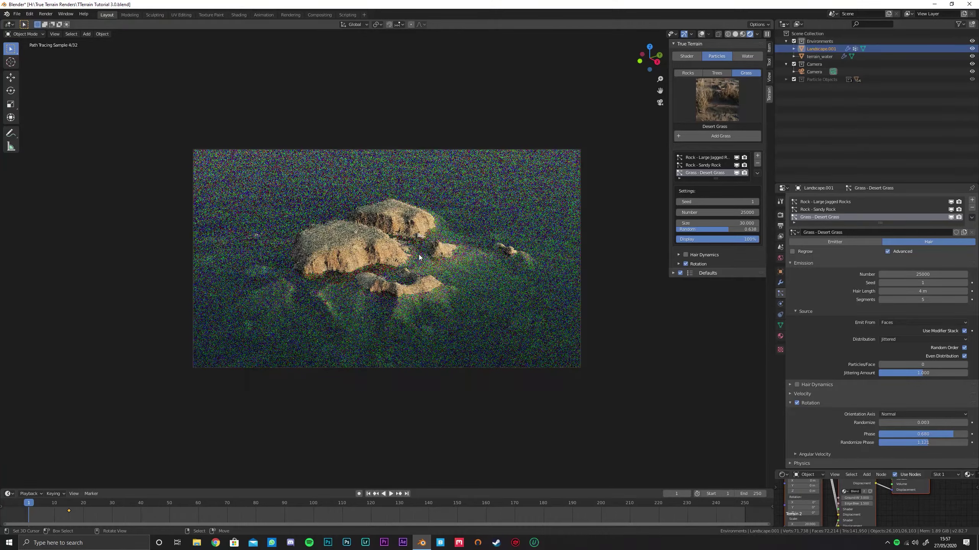
pyautogui.moveTo(418, 260); pyautogui.dragTo(450, 186, button='middle')
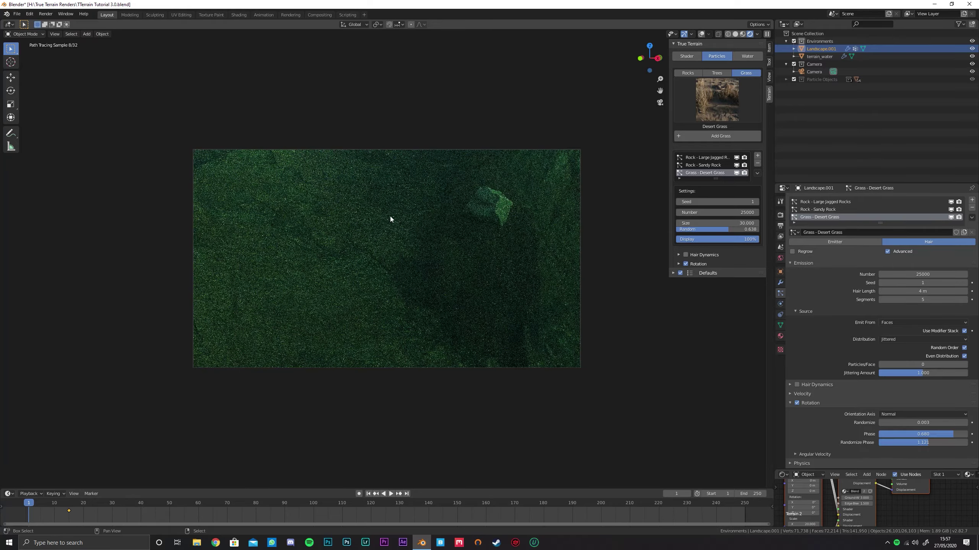
pyautogui.moveTo(391, 219); pyautogui.dragTo(451, 241, button='middle')
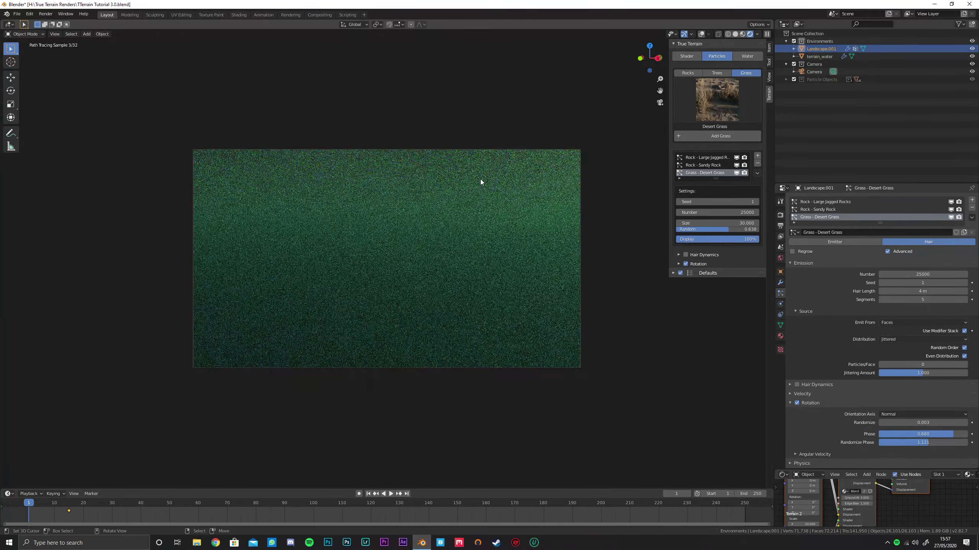
pyautogui.rightClick(480, 179)
pyautogui.click(747, 56)
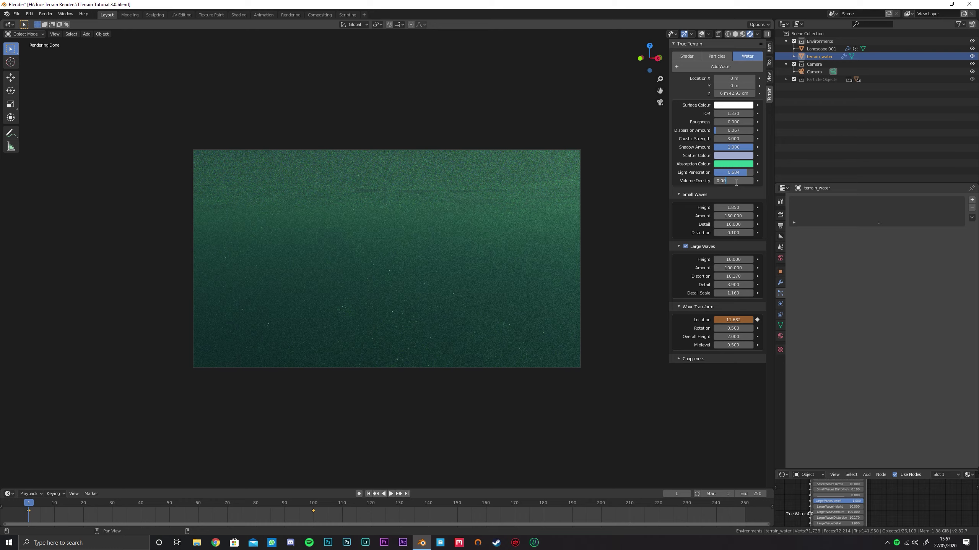
pyautogui.press('Return')
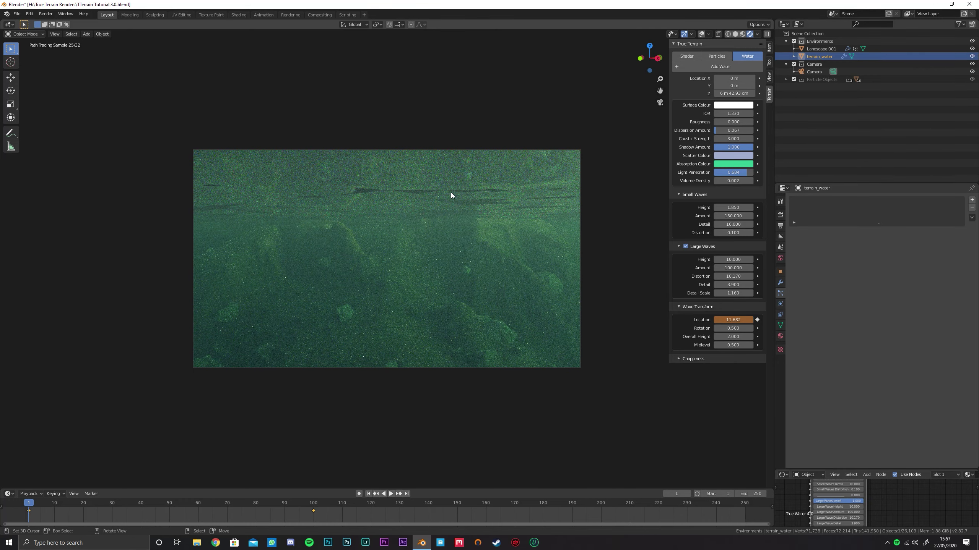
# Set the water's dispersion amount to 0.143 while looking at the underwater terrain.
pyautogui.keyDown('shift'); pyautogui.moveTo(421, 216); pyautogui.dragTo(403, 243, button='middle'); pyautogui.keyUp('shift')
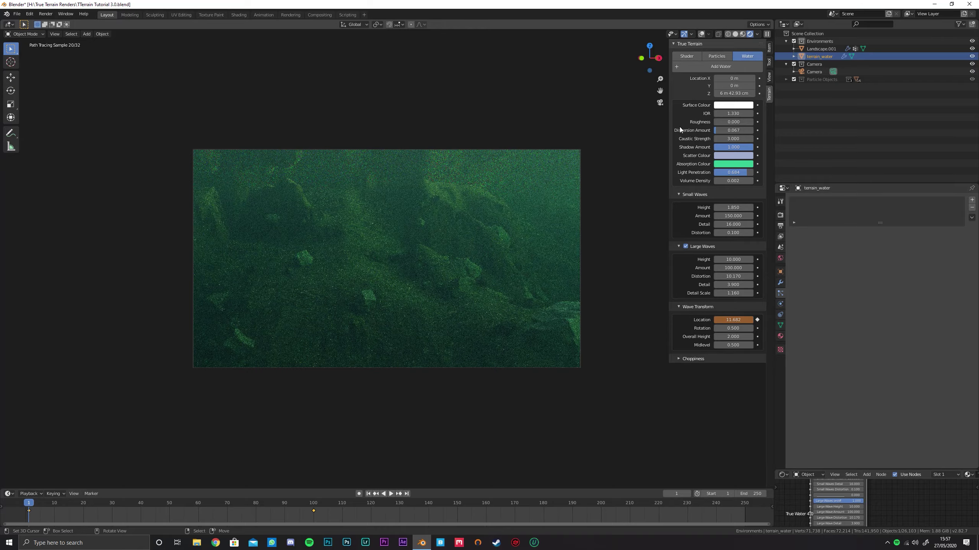
pyautogui.moveTo(733, 130)
pyautogui.mouseDown()
pyautogui.moveTo(721, 142)
pyautogui.moveTo(739, 138)
pyautogui.mouseUp()
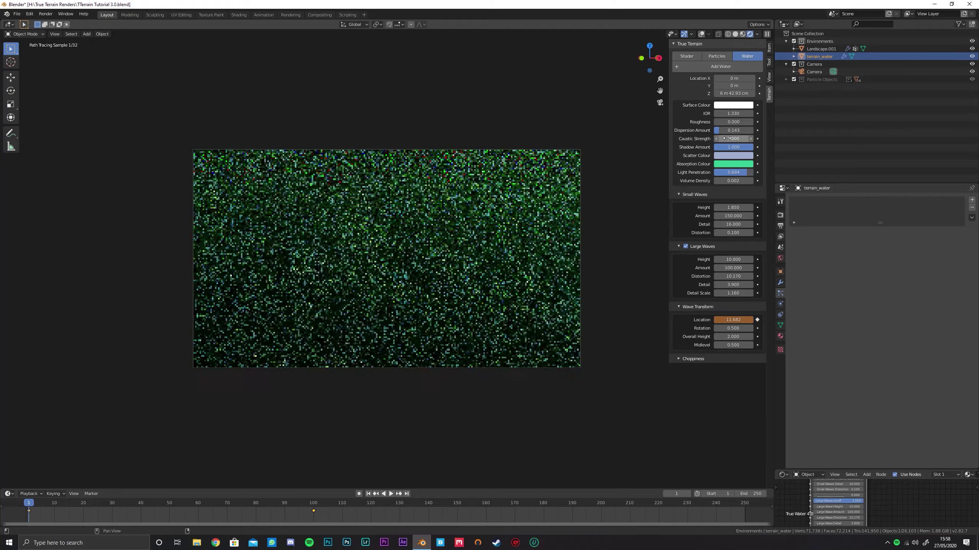
pyautogui.moveTo(506, 237); pyautogui.dragTo(487, 233, button='middle')
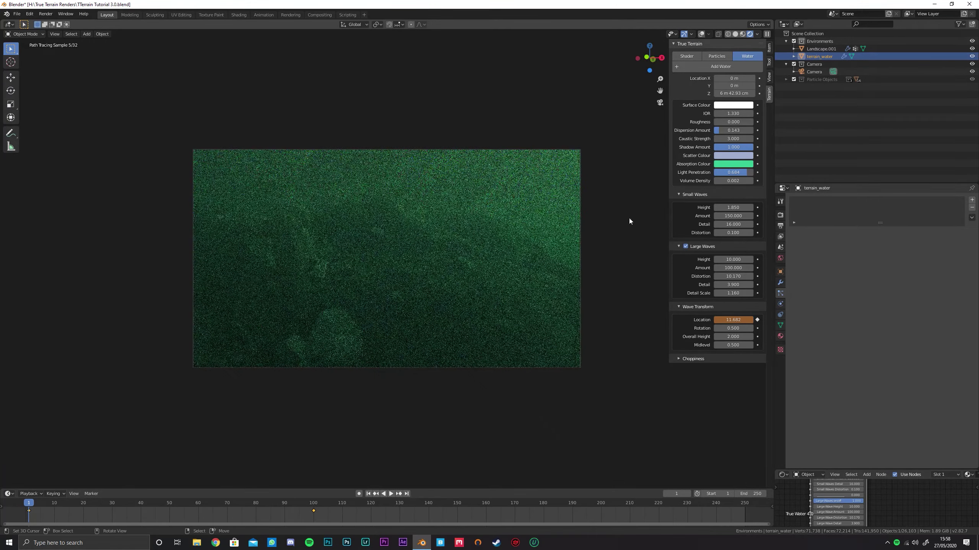
# Change the Pro Lighting world sky to Cloudy 06 and set its sun strength to 1.
pyautogui.click(779, 258)
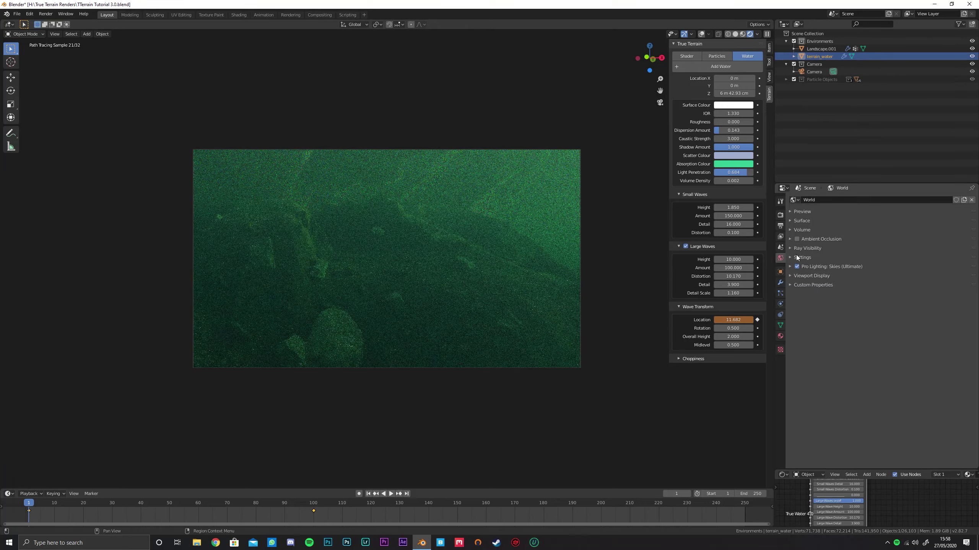
pyautogui.click(818, 267)
pyautogui.click(899, 303)
pyautogui.scroll(3, 732, 66)
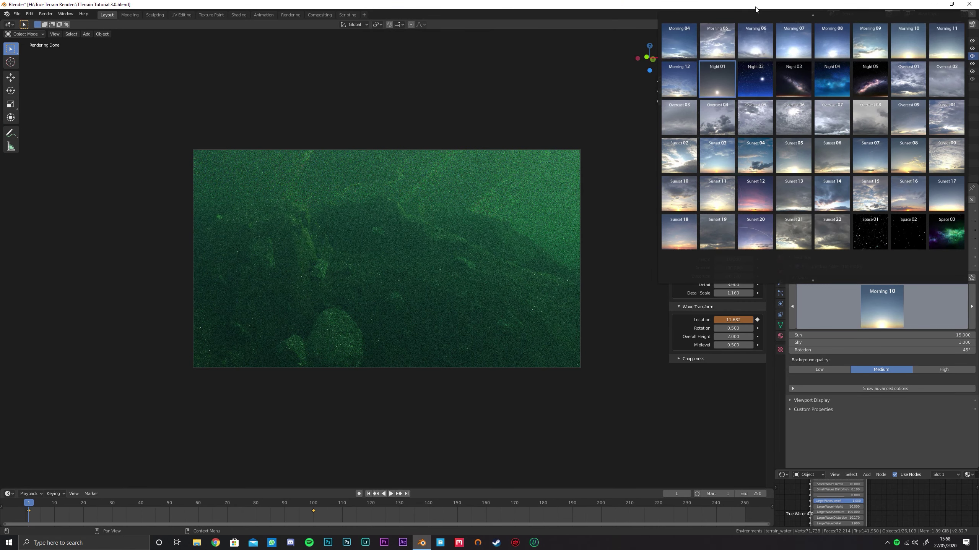
pyautogui.scroll(2, 714, 42)
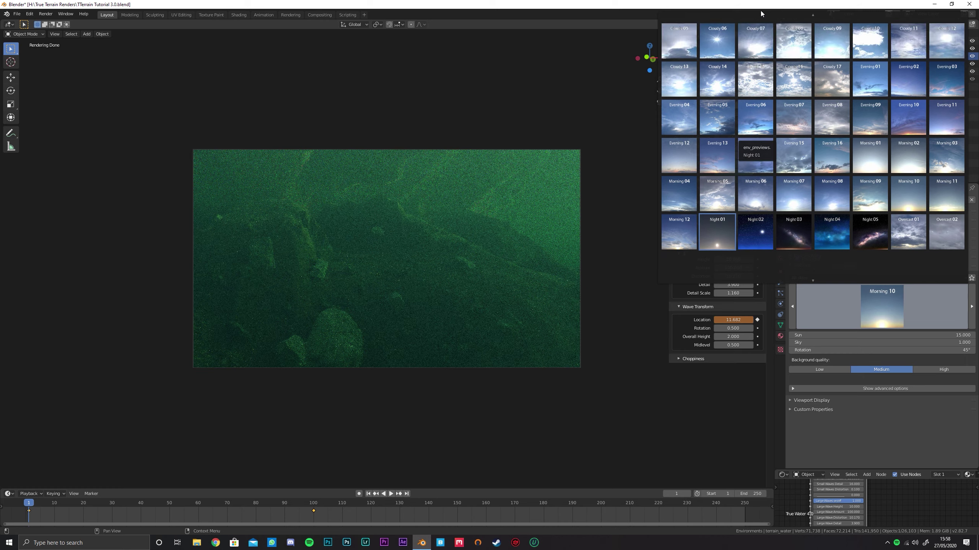
pyautogui.click(714, 42)
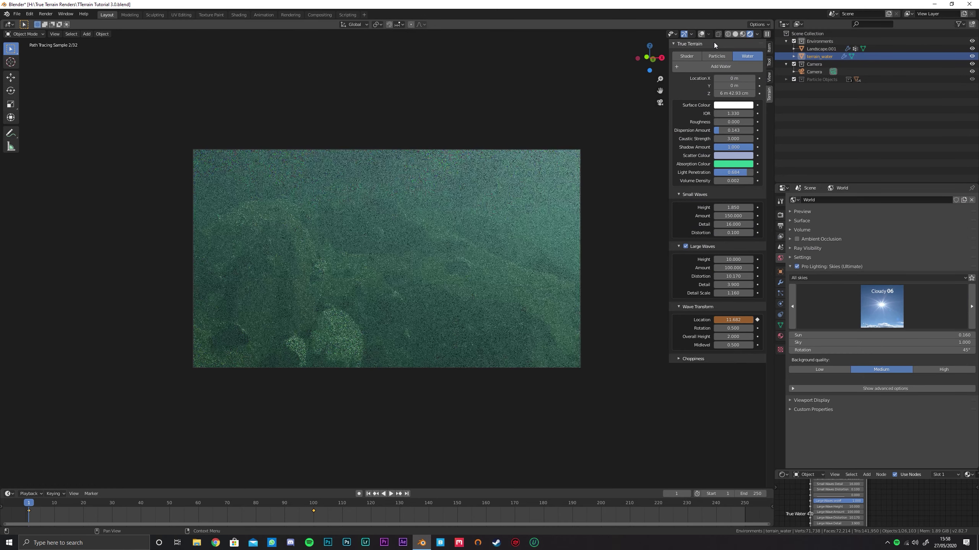
pyautogui.click(921, 335)
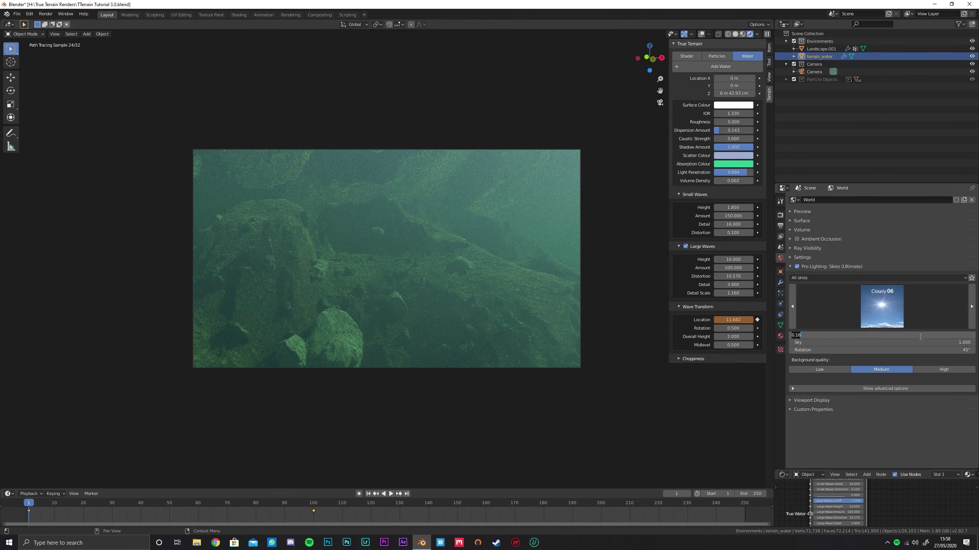
pyautogui.press('Return')
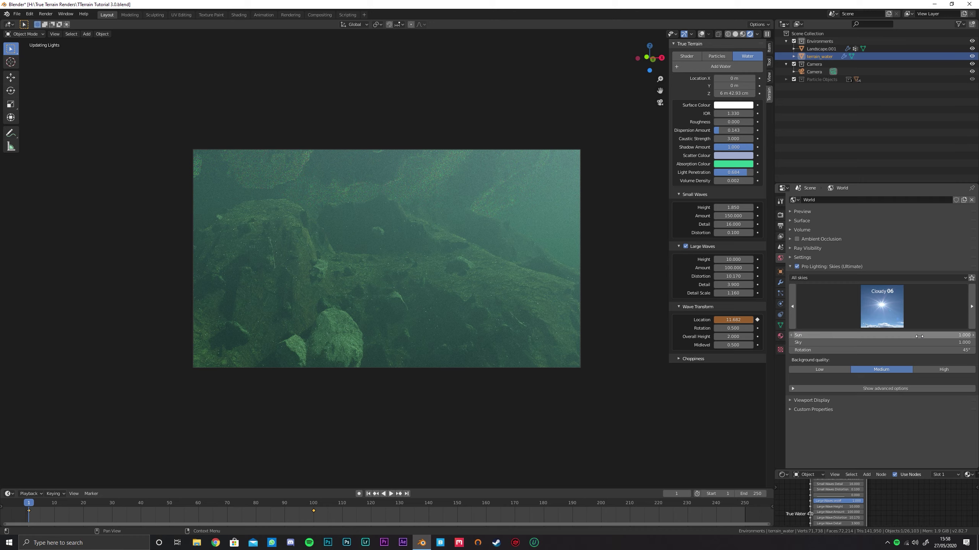
# Try a light penetration of -0.935 on the water and undo it.
pyautogui.click(476, 281)
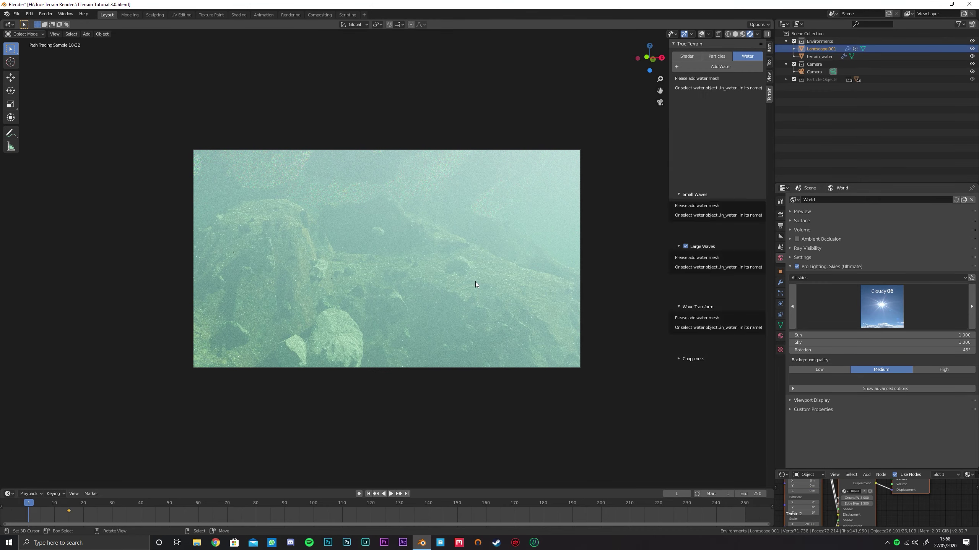
pyautogui.click(547, 102)
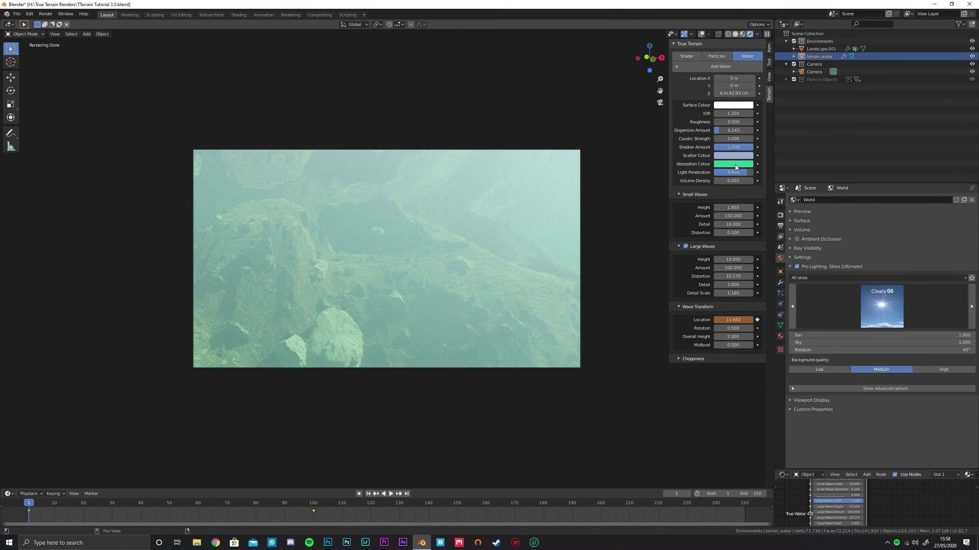
pyautogui.moveTo(738, 171)
pyautogui.mouseDown()
pyautogui.moveTo(754, 171)
pyautogui.moveTo(688, 173)
pyautogui.mouseUp()
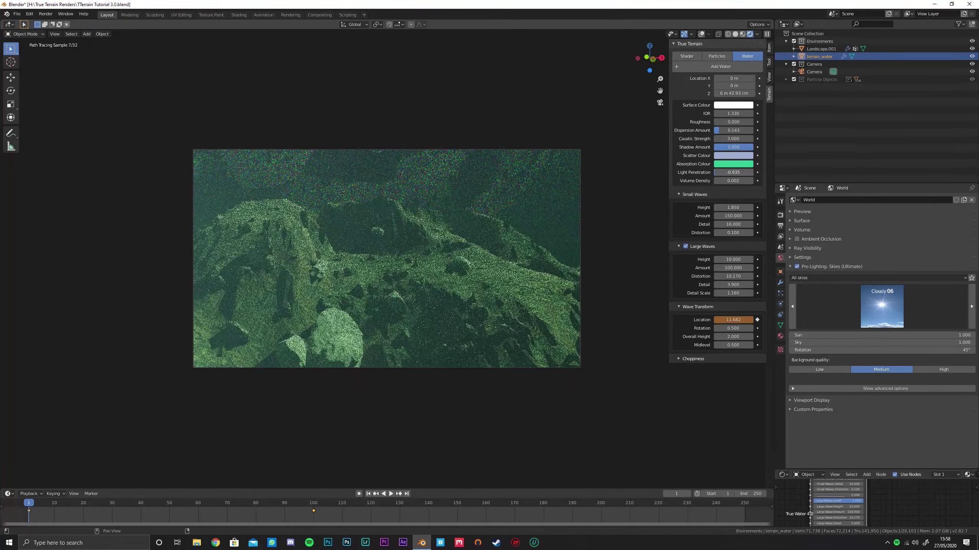
pyautogui.hotkey('ctrl', 'z')
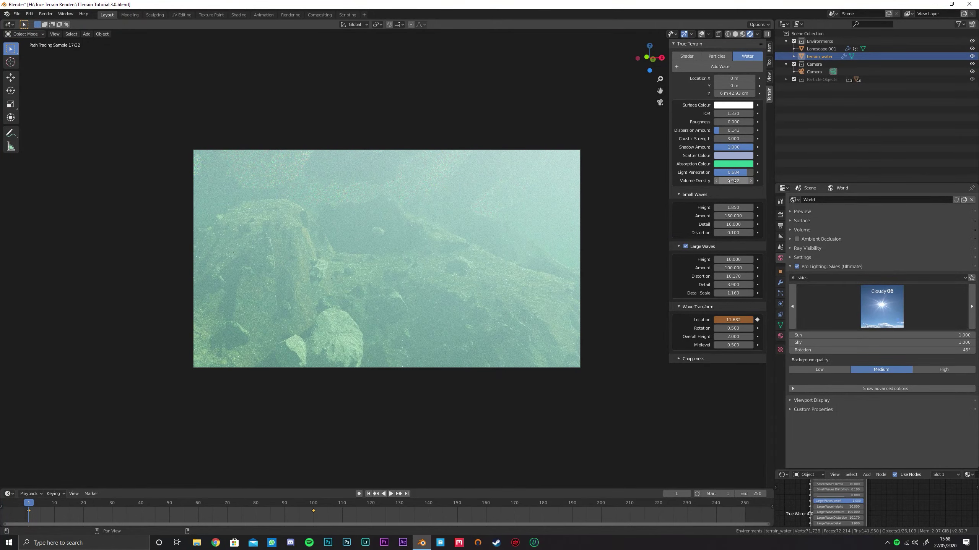
# Set the water's volume density to 0.005 and check the underwater view.
pyautogui.moveTo(733, 181); pyautogui.dragTo(721, 181)
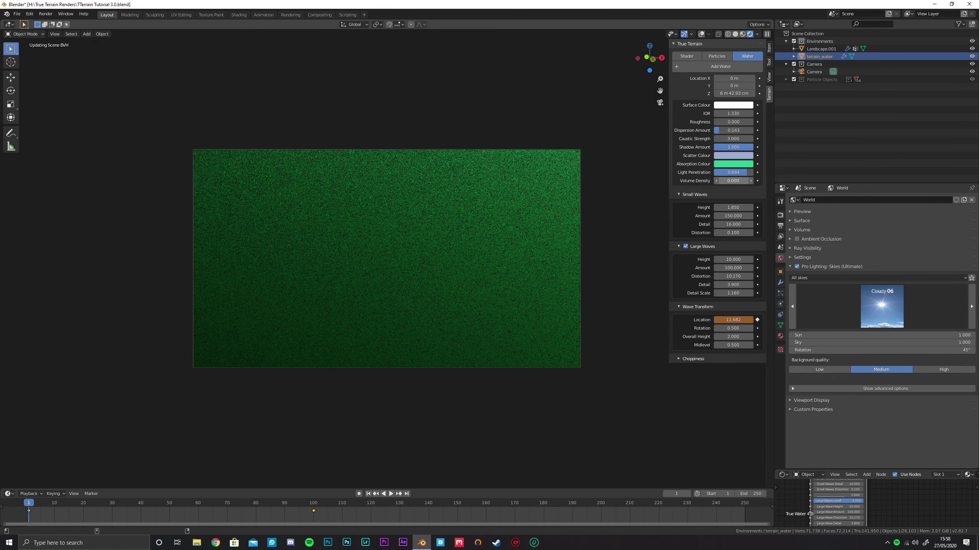
pyautogui.press('Return')
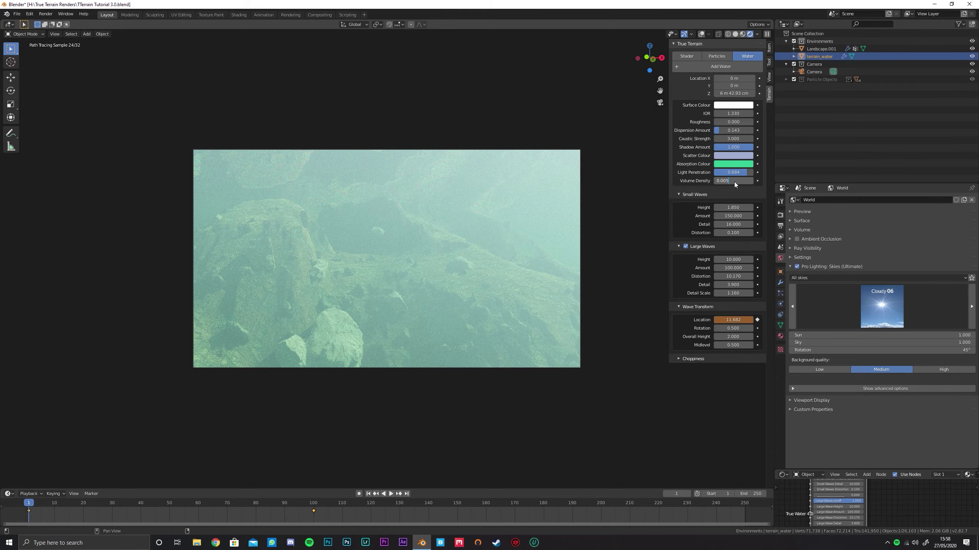
pyautogui.moveTo(510, 235); pyautogui.dragTo(483, 224, button='middle')
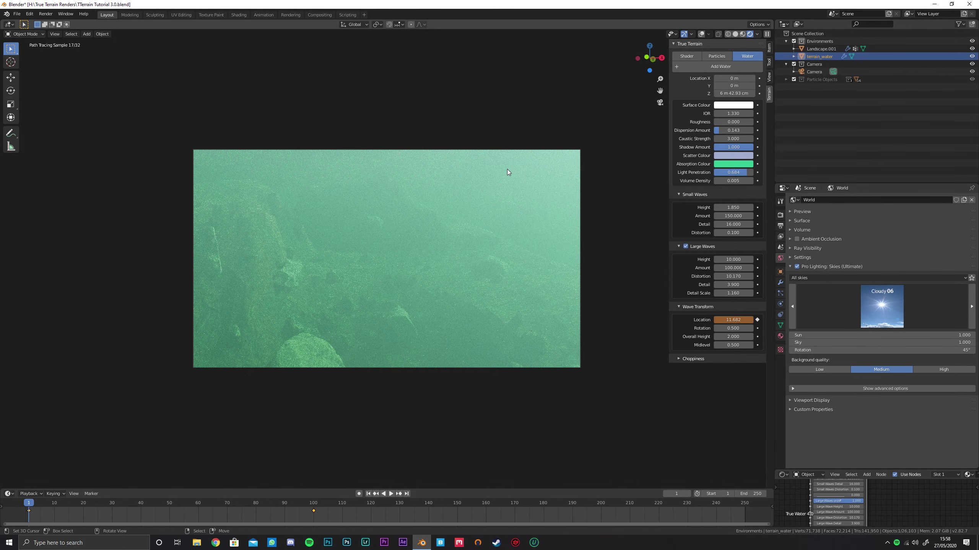
# Set the height of both the large waves and the small waves to 20.
pyautogui.click(732, 260)
pyautogui.write('20')
pyautogui.press('Return')
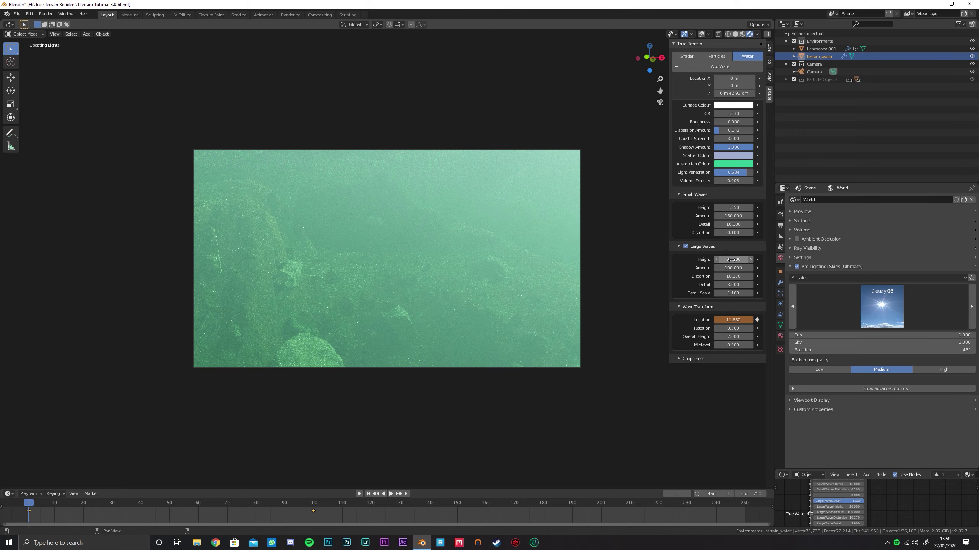
pyautogui.click(734, 208)
pyautogui.write('20')
pyautogui.press('Return')
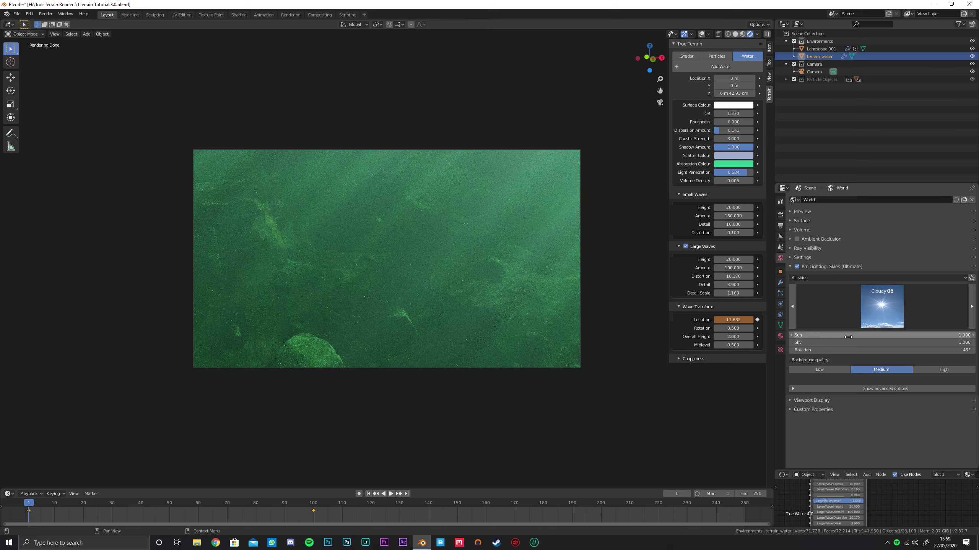
# Try a caustic strength of 10 on the water and settle on 5.
pyautogui.click(729, 138)
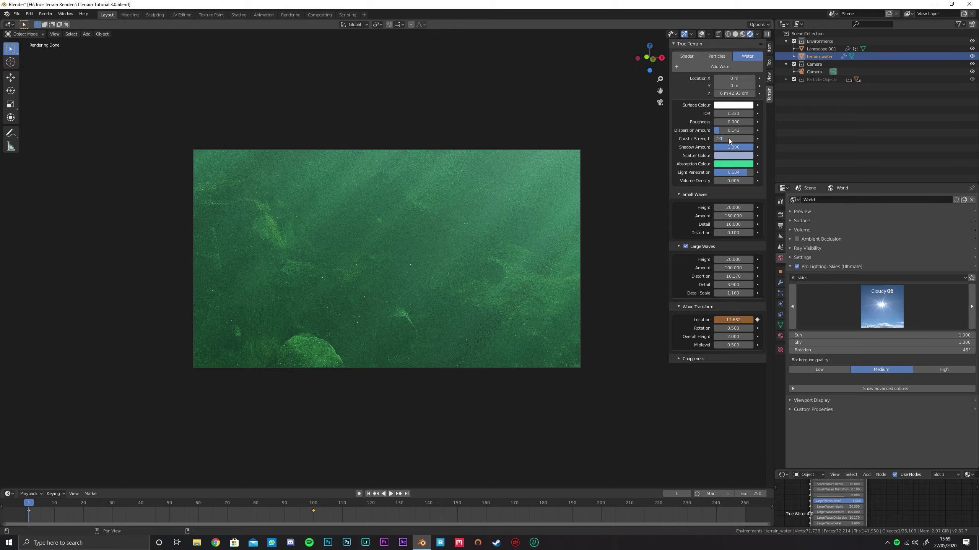
pyautogui.write('10')
pyautogui.press('Return')
pyautogui.click(728, 138)
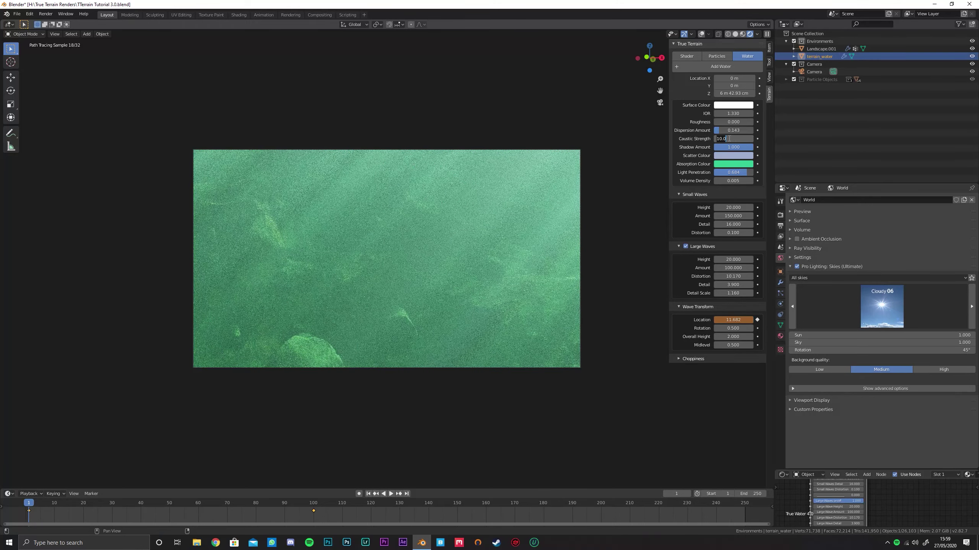
pyautogui.press('Return')
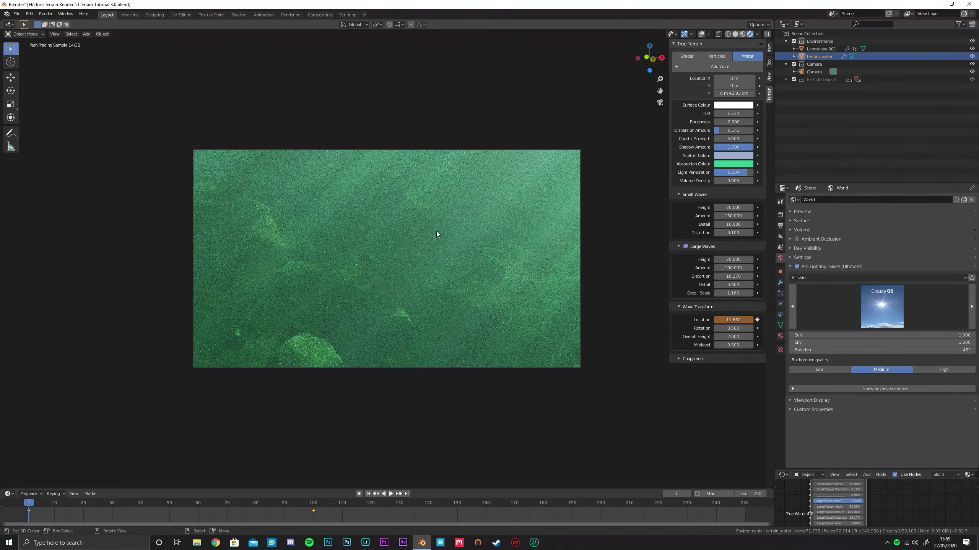
# Switch the viewport to solid shading with overlays shown and leave the underwater view for an overview of the island.
pyautogui.moveTo(430, 245)
pyautogui.mouseDown(button='middle')
pyautogui.moveTo(448, 236)
pyautogui.moveTo(409, 268)
pyautogui.moveTo(449, 254)
pyautogui.moveTo(451, 262)
pyautogui.moveTo(449, 250)
pyautogui.moveTo(461, 249)
pyautogui.mouseUp(button='middle')
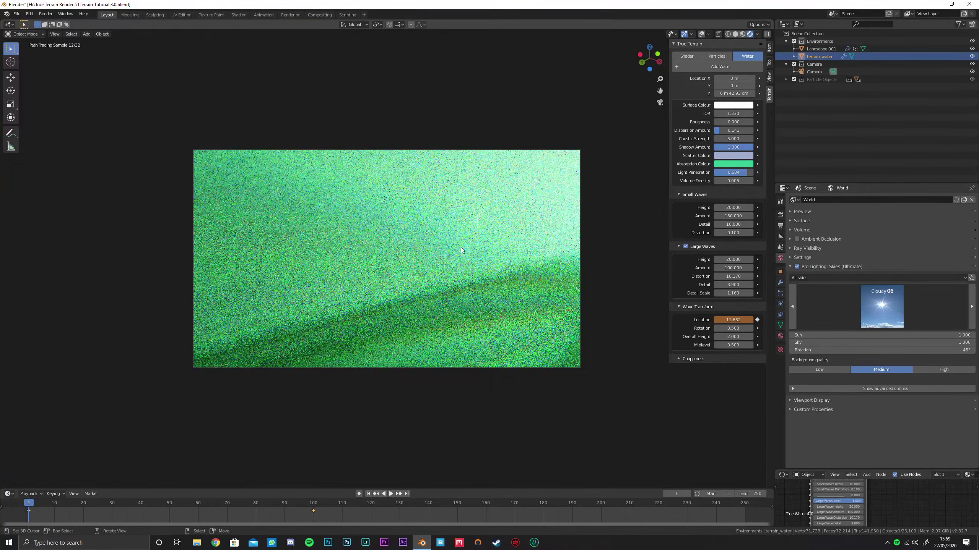
pyautogui.press('z')
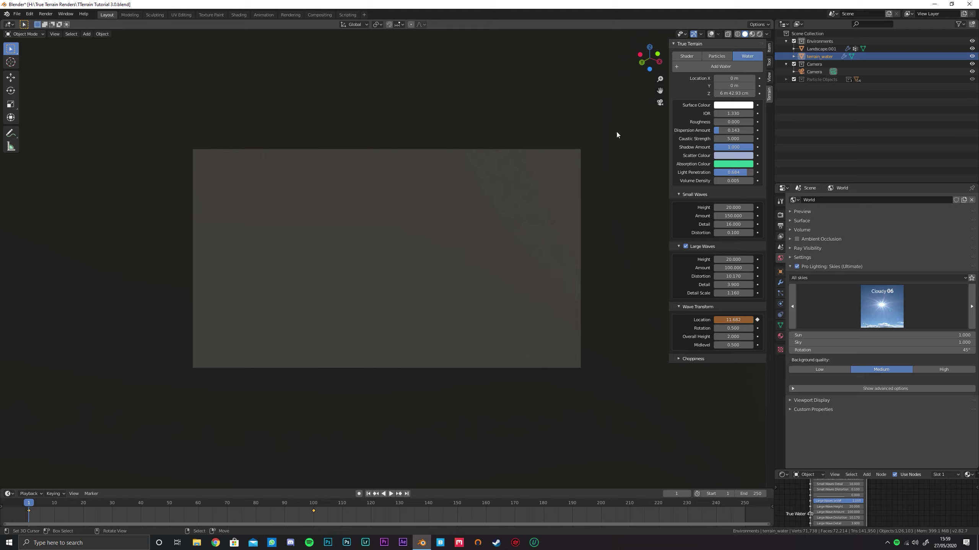
pyautogui.click(710, 34)
pyautogui.press('KP_0')
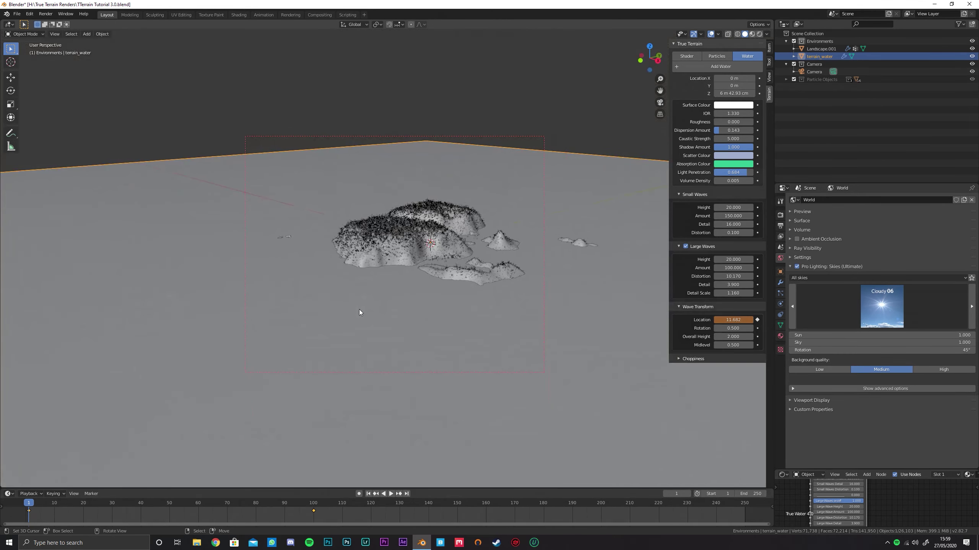
# Bring the view underwater beside the landscape's submerged slope in see-through wireframe shading and align the camera to that view.
pyautogui.click(409, 248)
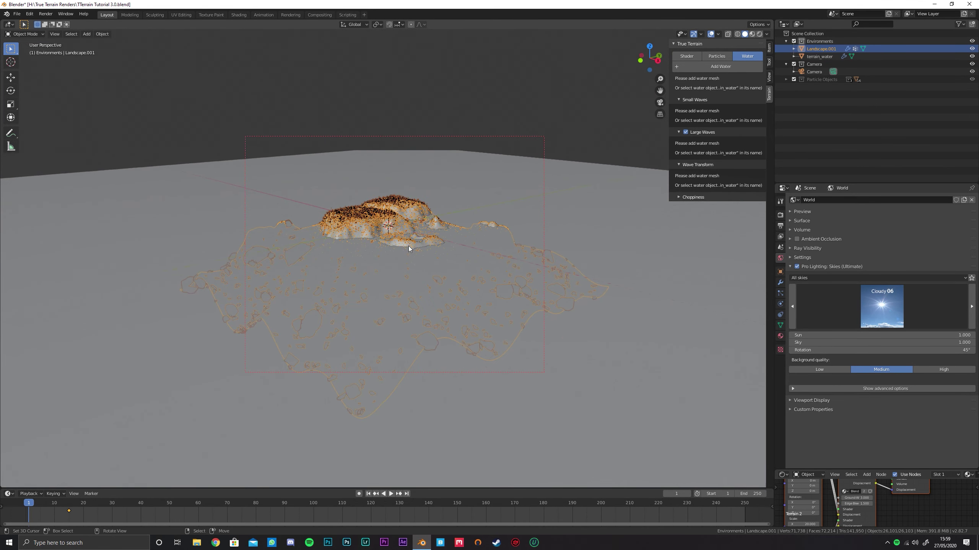
pyautogui.scroll(10, 408, 246)
pyautogui.press('Tab')
pyautogui.keyDown('ctrl'); pyautogui.scroll(3, 304, 246); pyautogui.keyUp('ctrl')
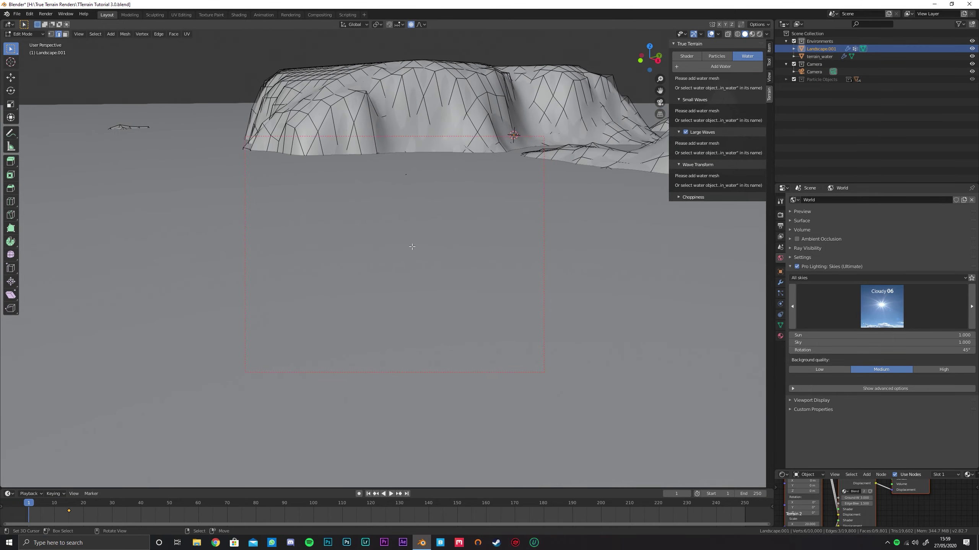
pyautogui.hotkey('alt', 'z')
pyautogui.moveTo(225, 277); pyautogui.dragTo(334, 266, button='middle')
pyautogui.press('Tab')
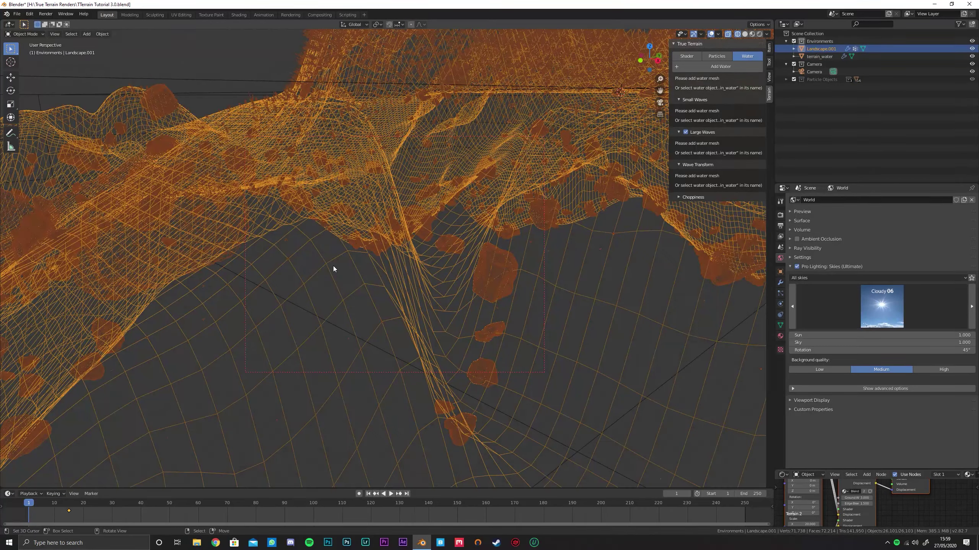
pyautogui.press('ctrl+alt+KP_0')
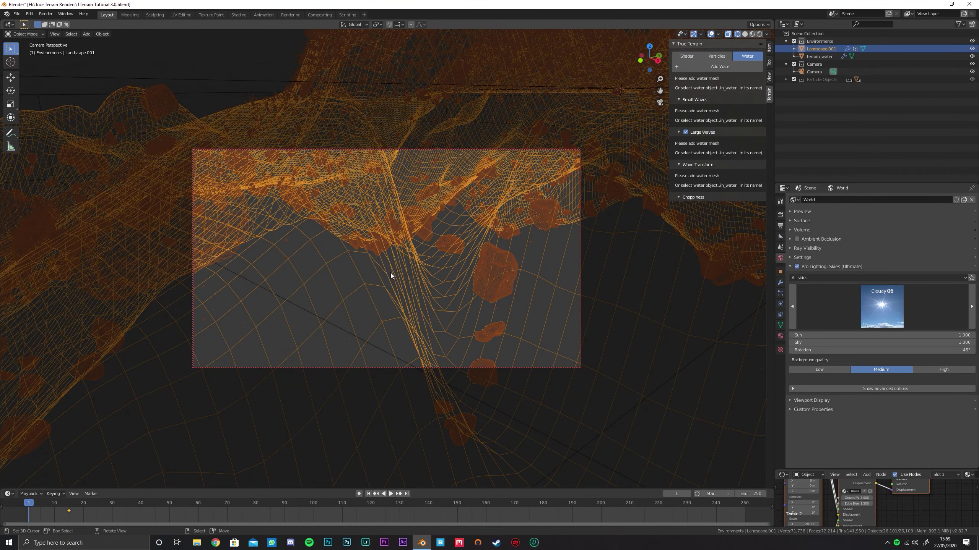
# Reframe the camera on the underwater slope and its large rock, and preview the shot rendered with overlays hidden.
pyautogui.hotkey('shift', '`')
pyautogui.click(387, 258)
pyautogui.moveTo(387, 262); pyautogui.dragTo(461, 241, button='middle')
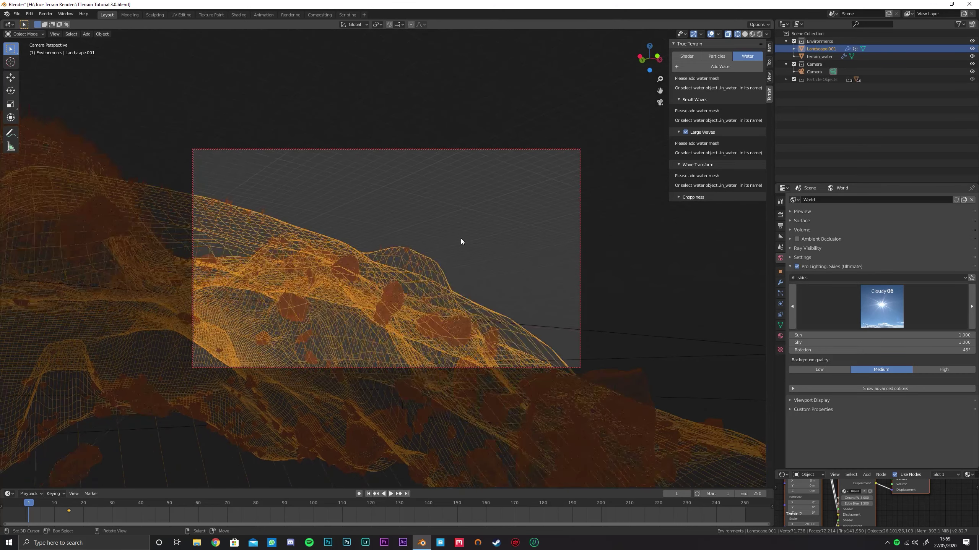
pyautogui.hotkey('shift', 'z')
pyautogui.press('z')
pyautogui.press('8')
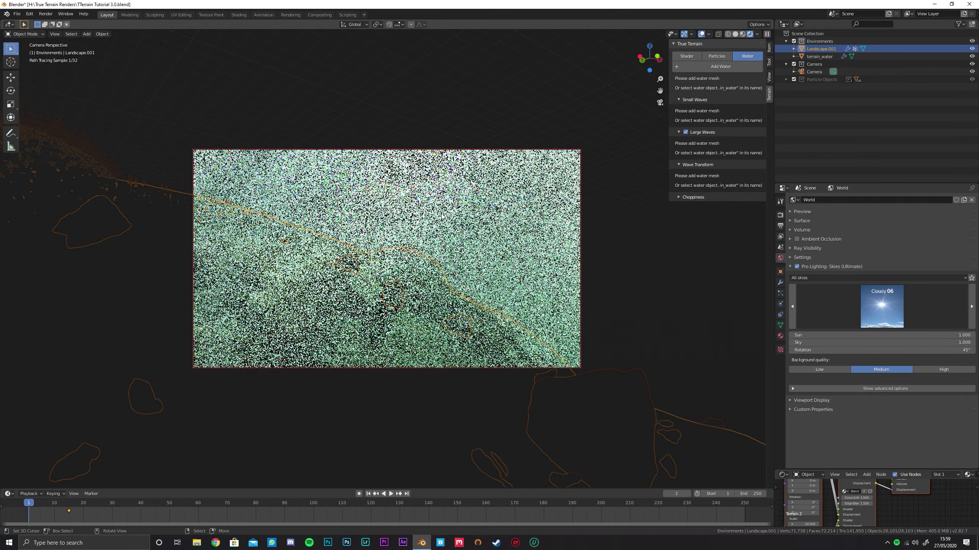
pyautogui.click(701, 34)
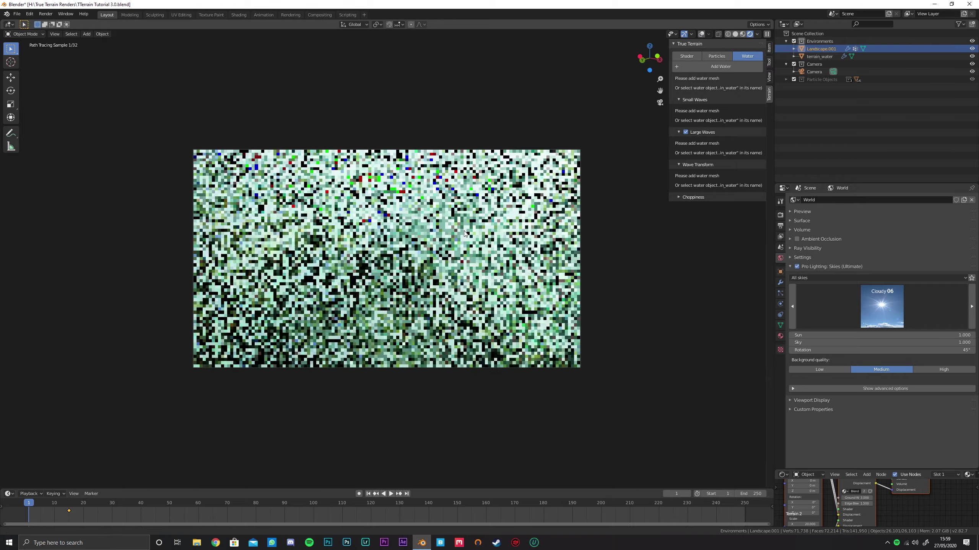
pyautogui.moveTo(465, 230); pyautogui.dragTo(466, 242, button='middle')
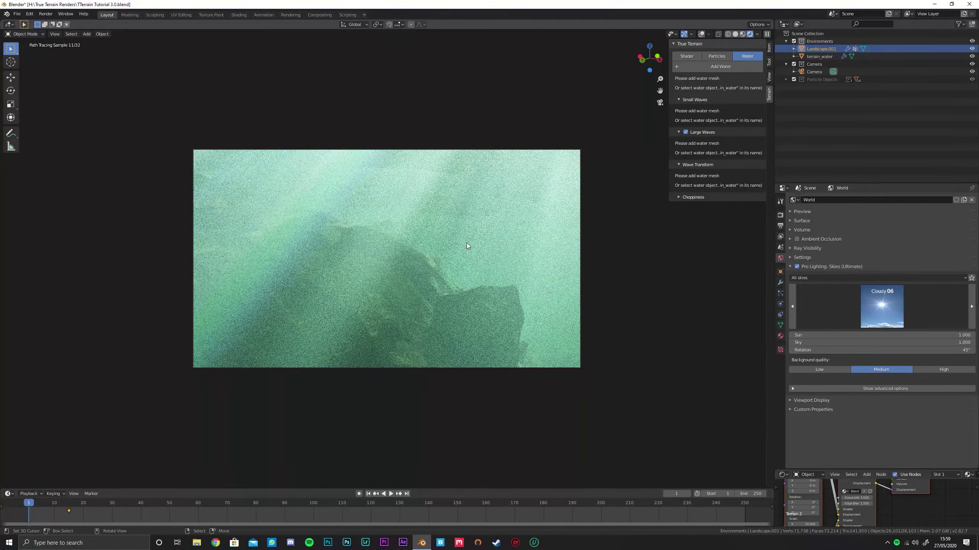
# Return to solid shading, save the file and run a test render of the underwater shot.
pyautogui.press('z')
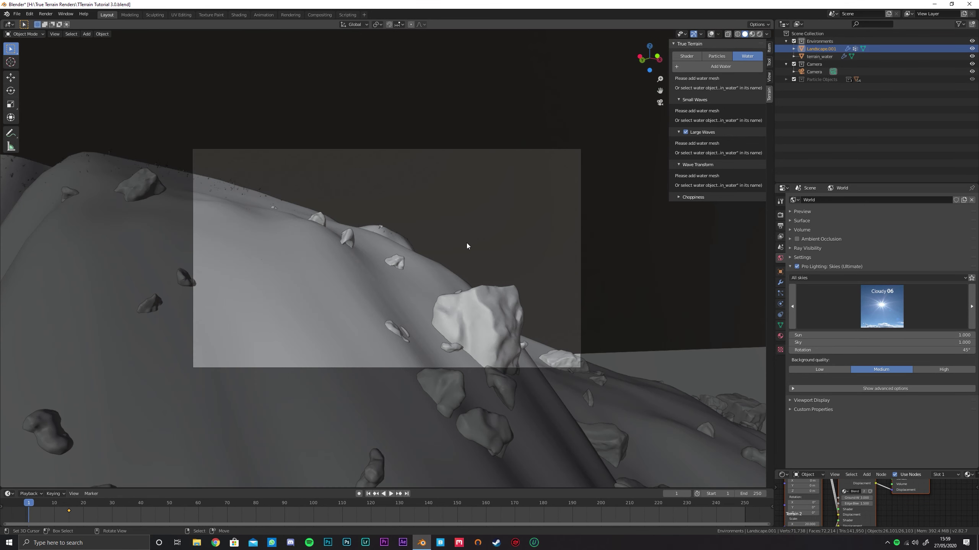
pyautogui.hotkey('ctrl', 's')
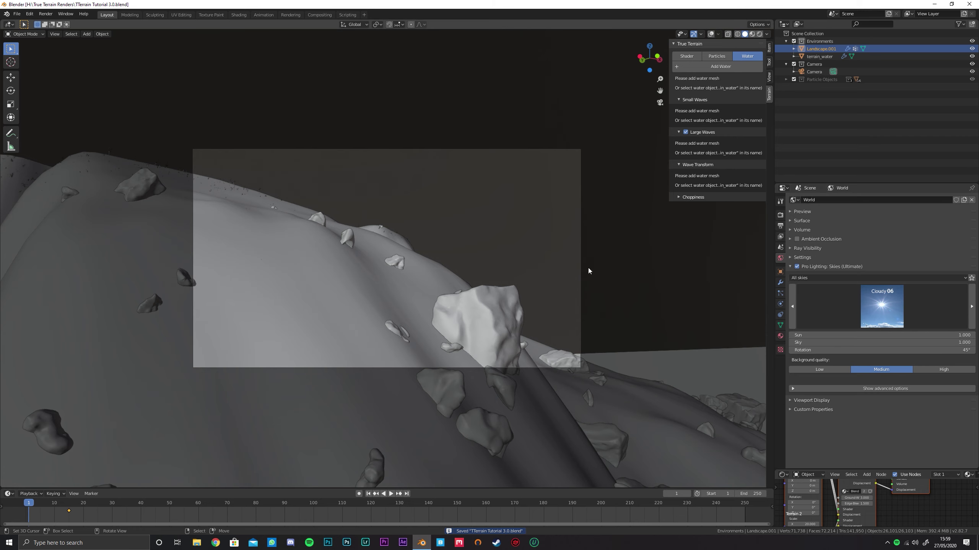
pyautogui.press('F12')
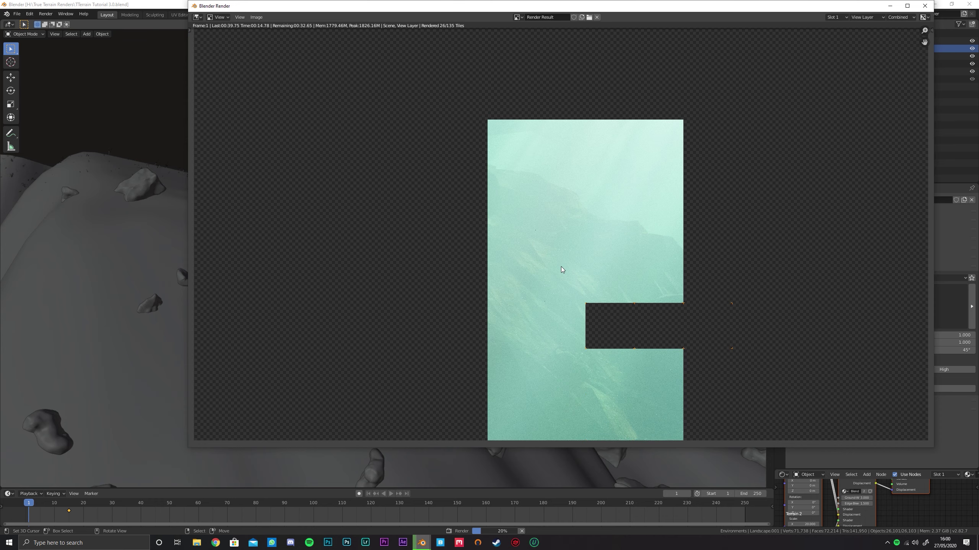
pyautogui.press('Escape')
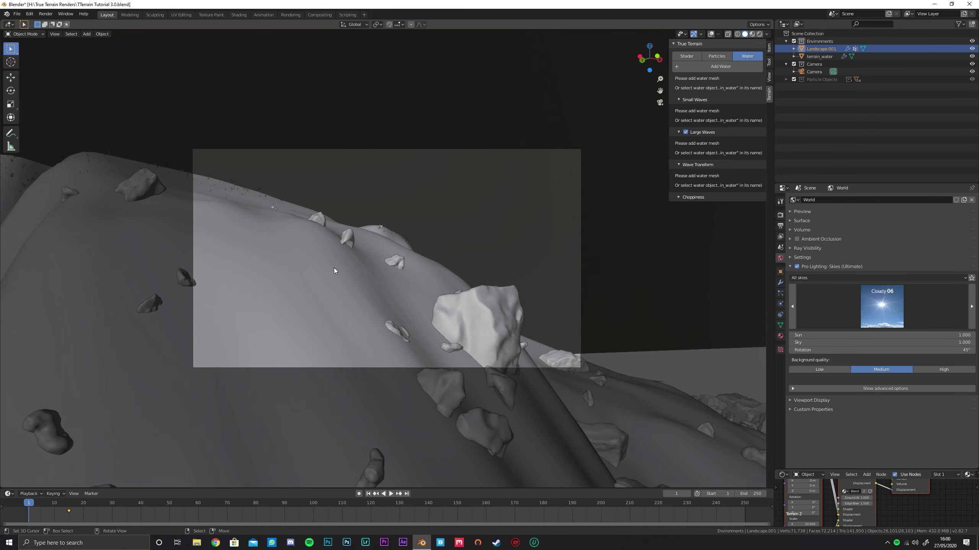
# Move the landscape's Subdivision modifier below its three rock and grass particle modifiers and render the underwater shot.
pyautogui.click(780, 282)
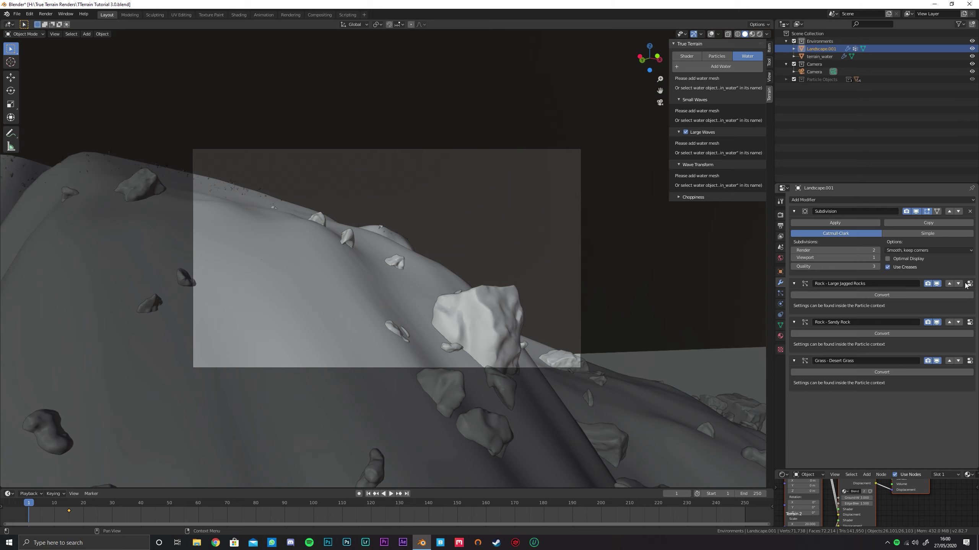
pyautogui.click(959, 211)
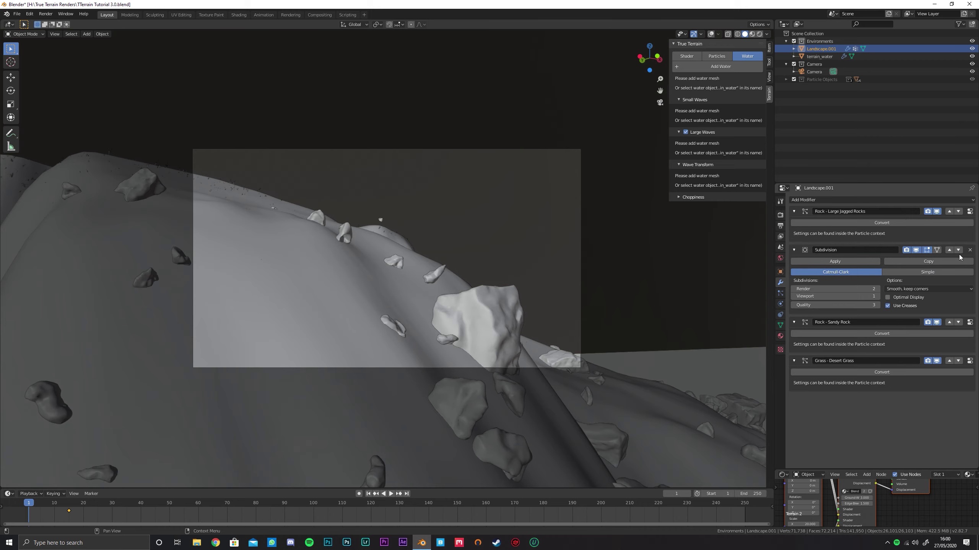
pyautogui.click(958, 250)
pyautogui.click(958, 288)
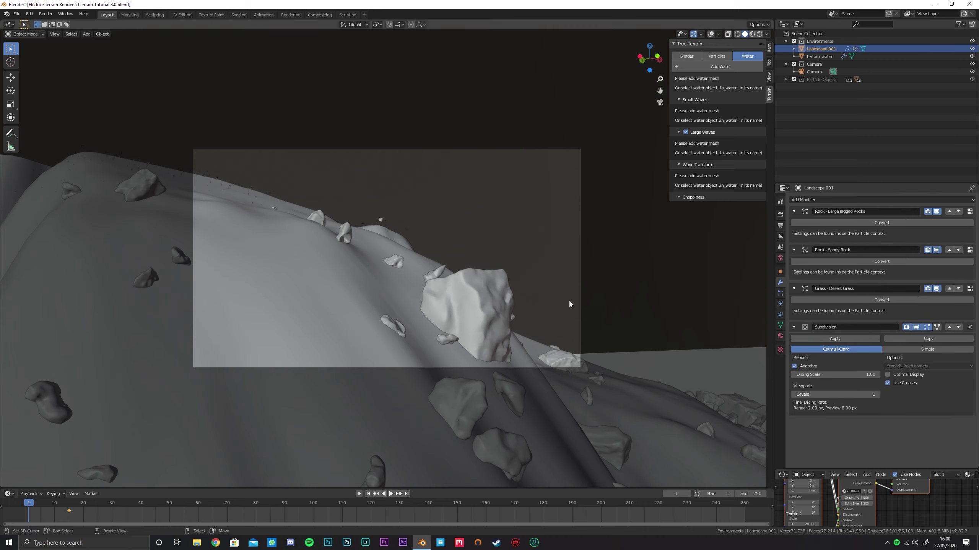
pyautogui.press('F12')
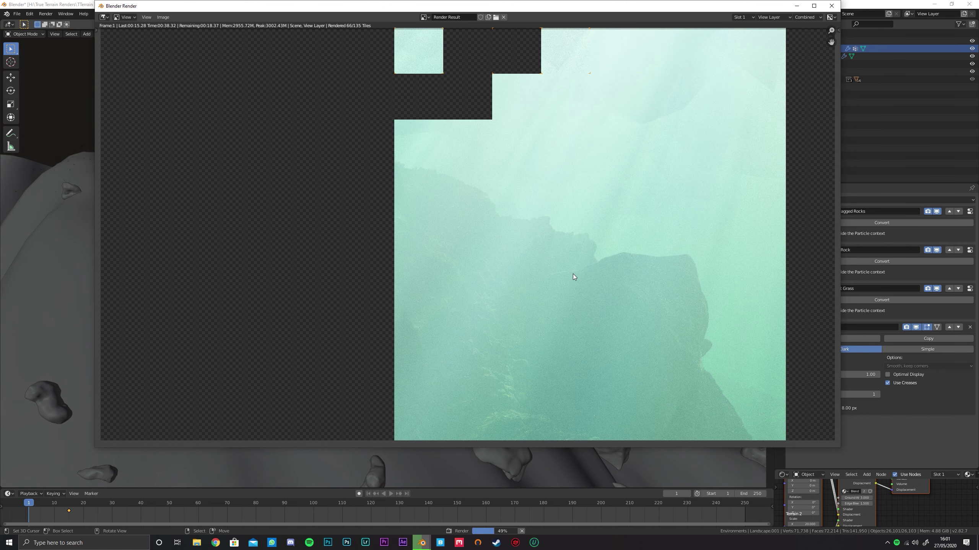
pyautogui.scroll(-1, 573, 274)
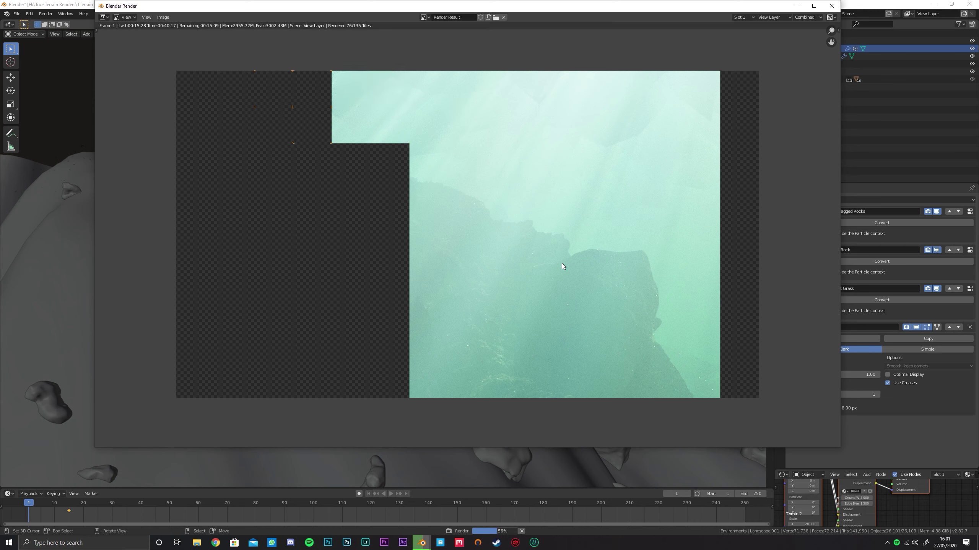
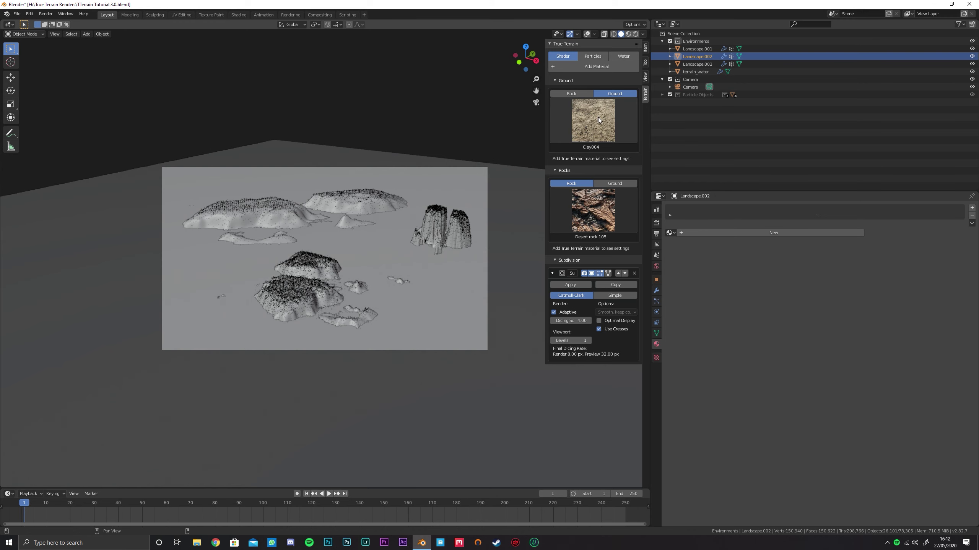
# Choose the SandyJagged101 rock texture and apply the scale of Landscape.002 and Landscape.003.
pyautogui.click(593, 203)
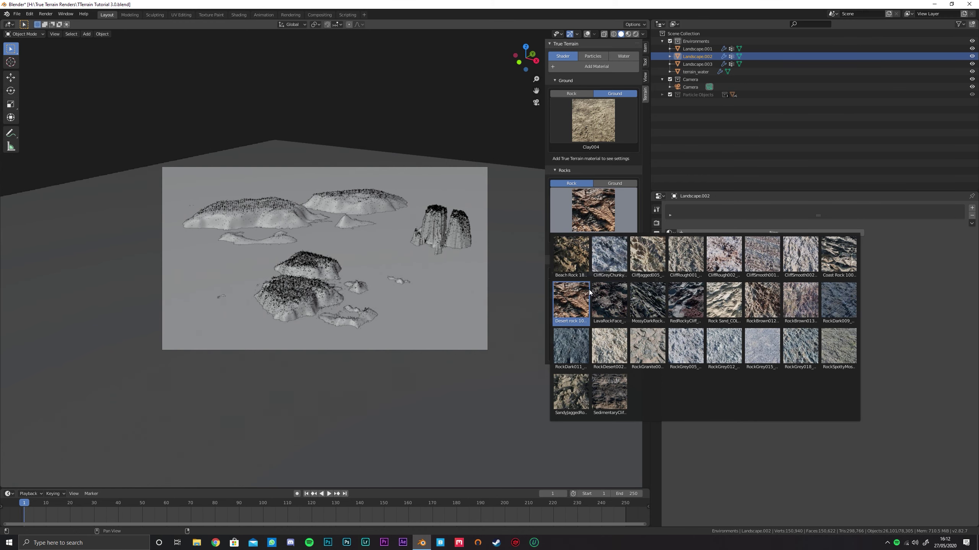
pyautogui.click(577, 381)
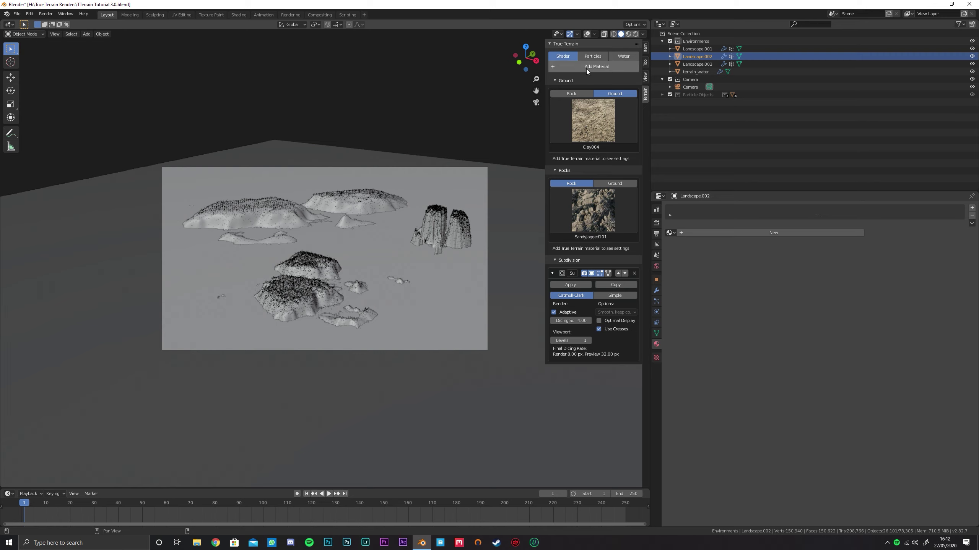
pyautogui.hotkey('ctrl', 'a')
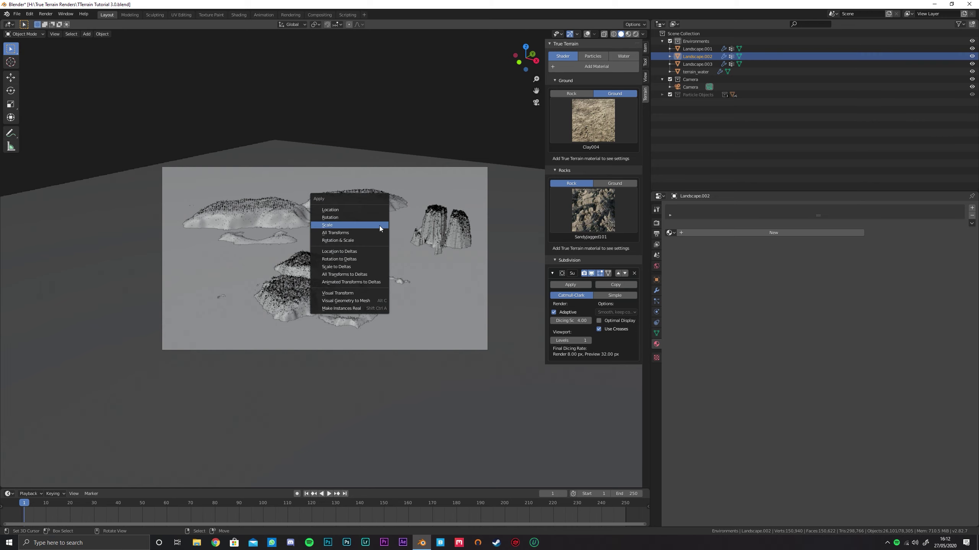
pyautogui.click(379, 225)
pyautogui.click(441, 222)
pyautogui.hotkey('ctrl', 'a')
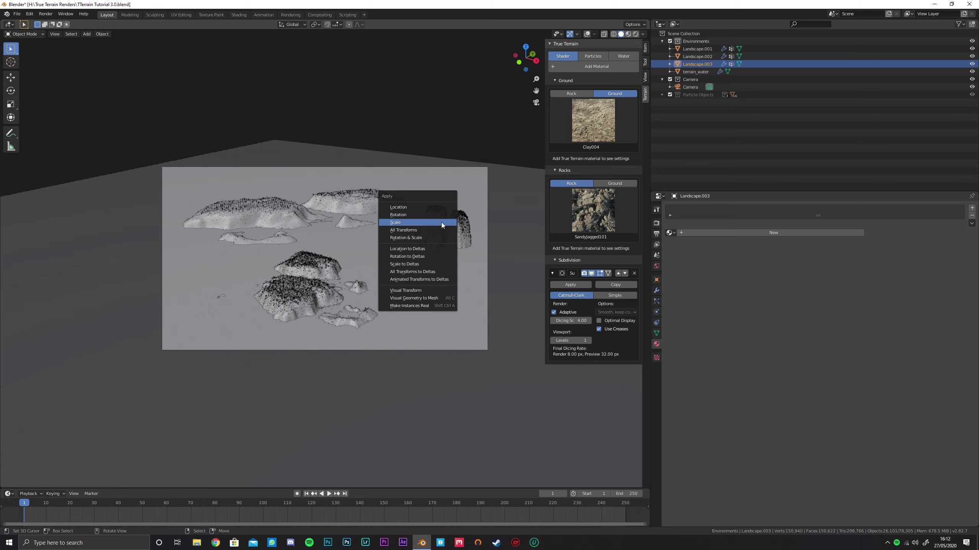
pyautogui.click(441, 222)
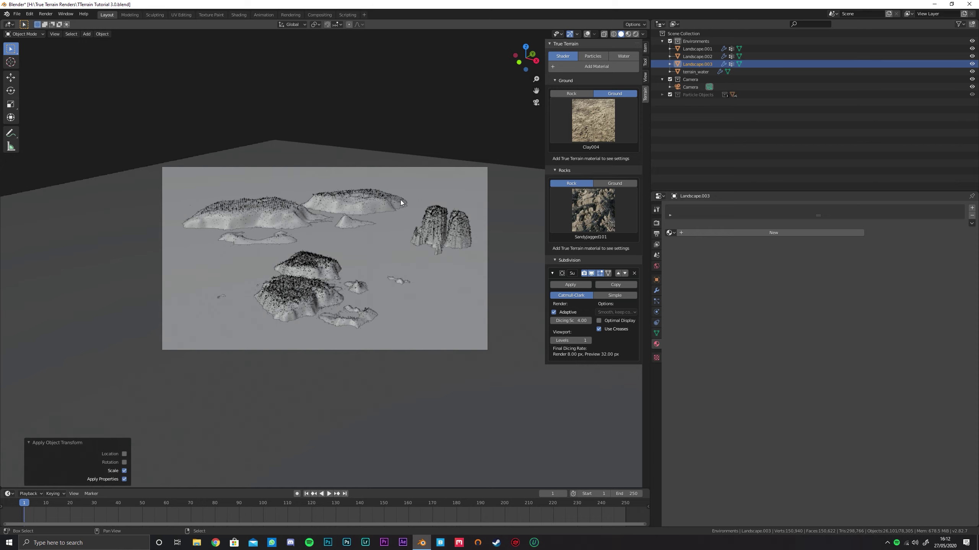
# In rendered shading, add the Clay004 and SandyJagged101 terrain material to Landscape.003 and set its rock scale to 10 on all axes.
pyautogui.press('z')
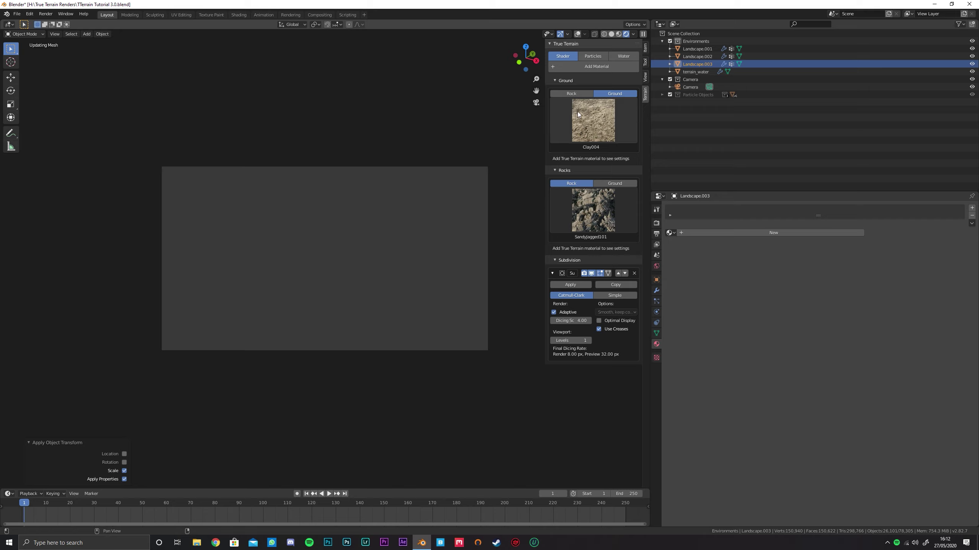
pyautogui.click(599, 67)
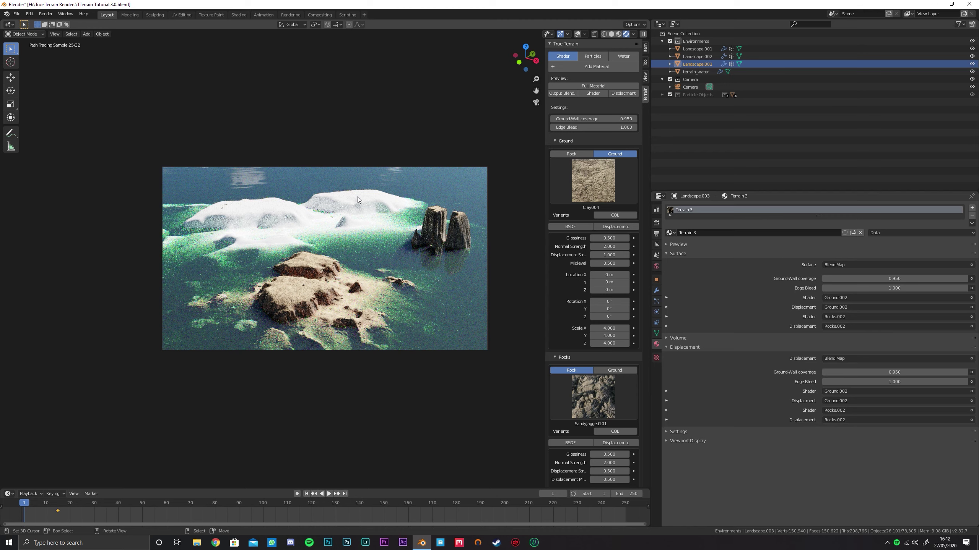
pyautogui.scroll(-10, 579, 316)
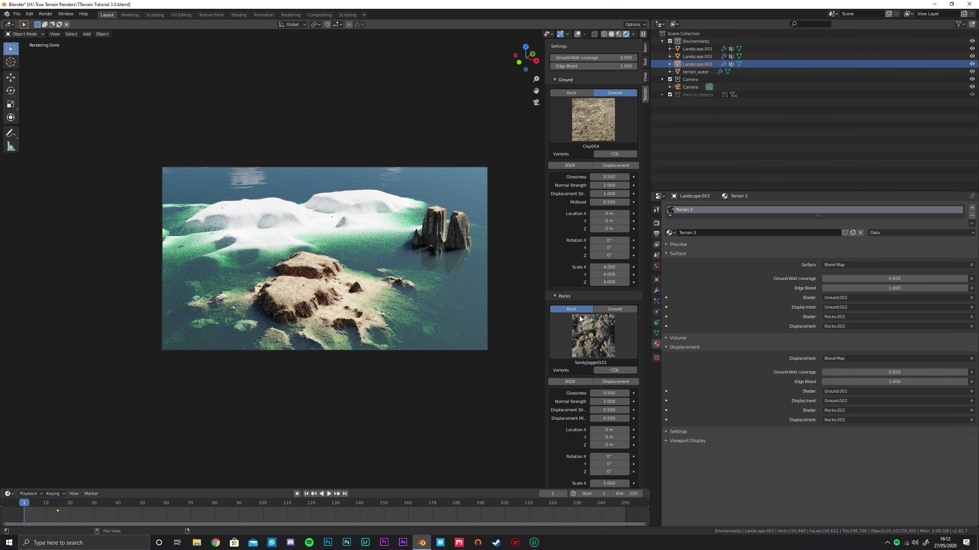
pyautogui.doubleClick(608, 361)
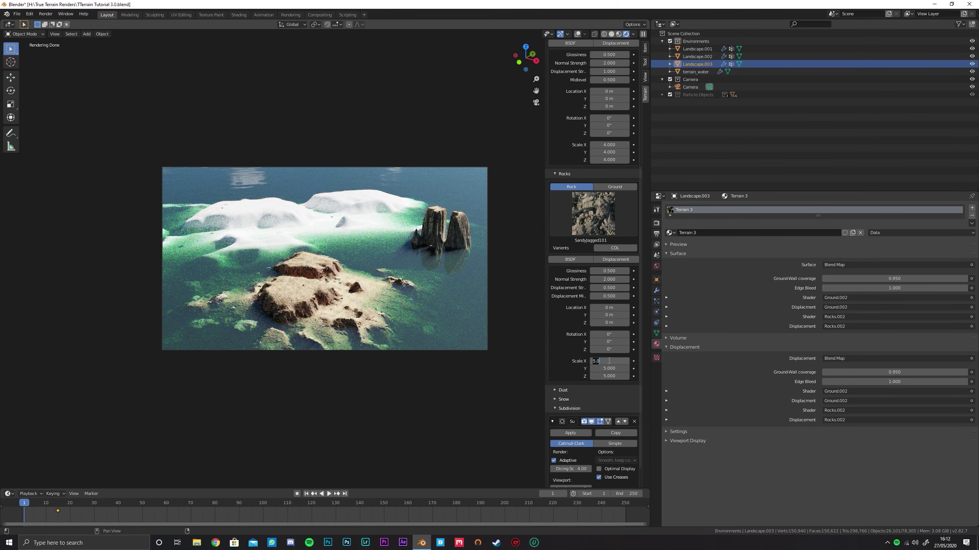
pyautogui.write('10')
pyautogui.press('Return')
# Set the rock displacement strength of Landscape.003's material to 20.
pyautogui.doubleClick(609, 287)
pyautogui.write('20')
pyautogui.press('Return')
pyautogui.doubleClick(608, 287)
pyautogui.write('20')
pyautogui.press('Return')
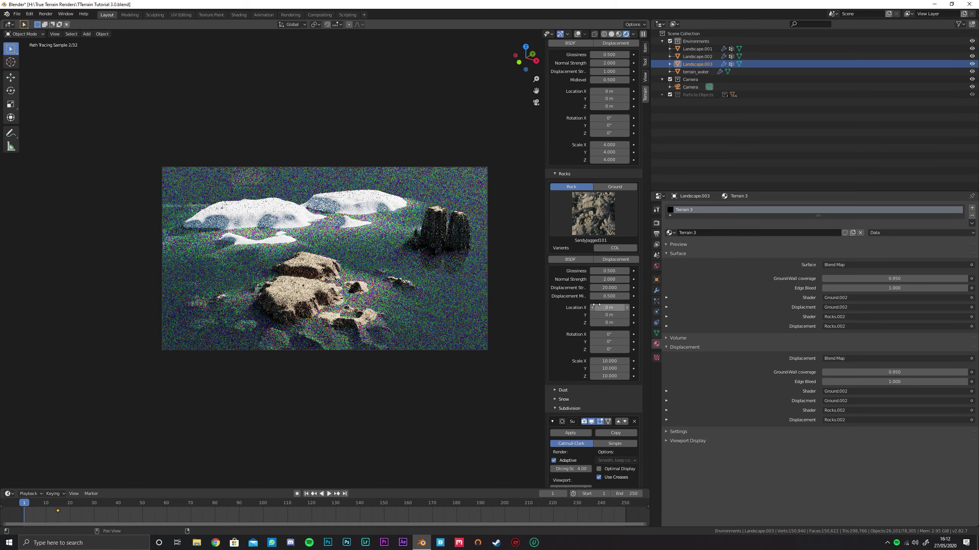
# Add a terrain material to Landscape.002 with the DesertRockSand ground texture and the Coast 100 rock texture.
pyautogui.click(352, 197)
pyautogui.click(591, 210)
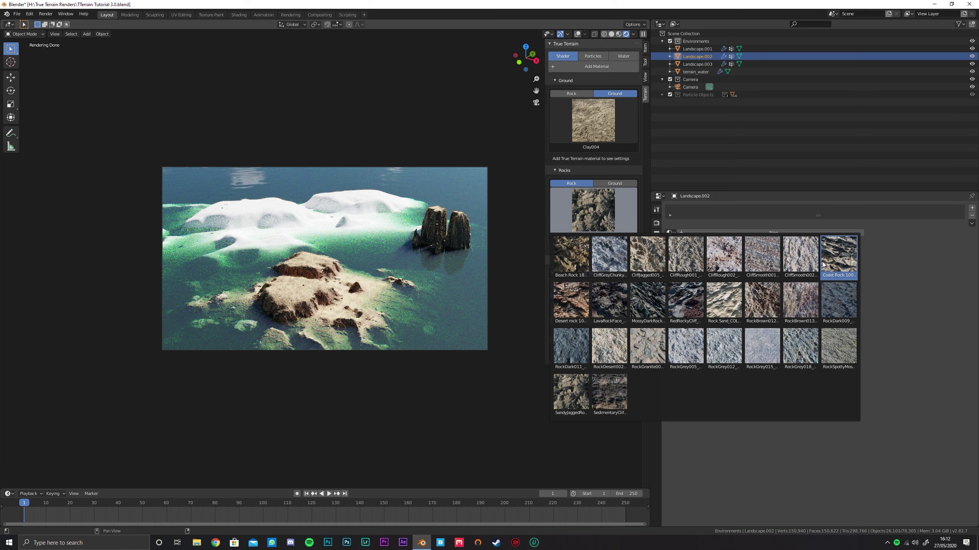
pyautogui.click(833, 257)
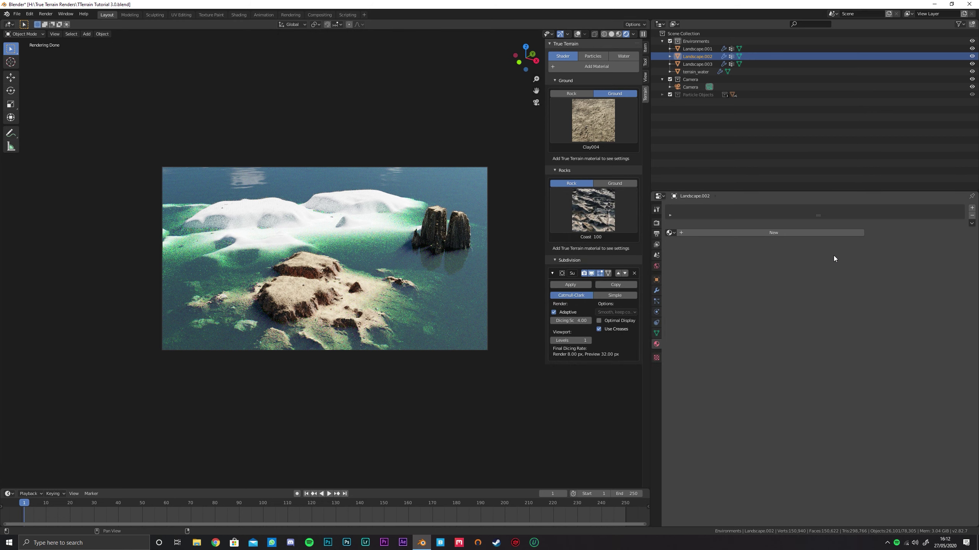
pyautogui.click(598, 131)
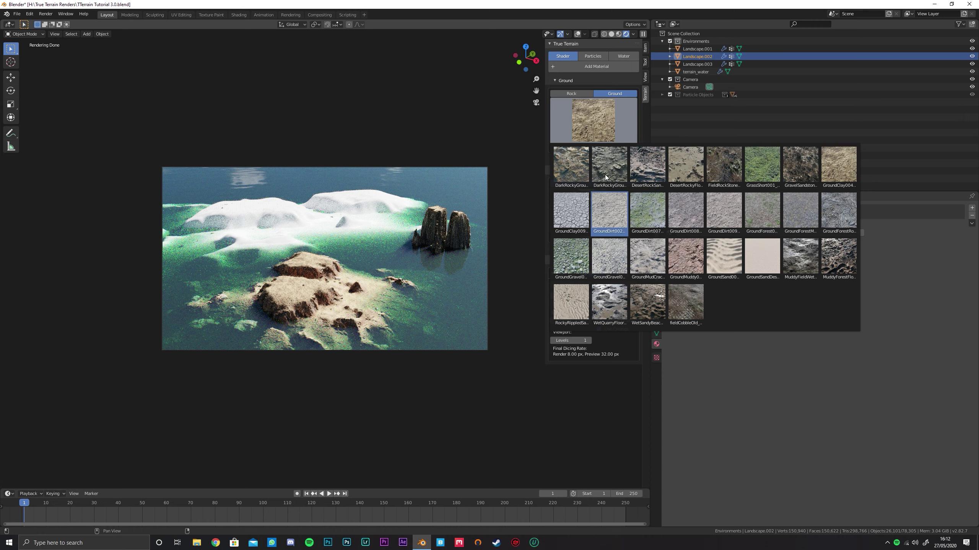
pyautogui.click(586, 115)
pyautogui.click(645, 164)
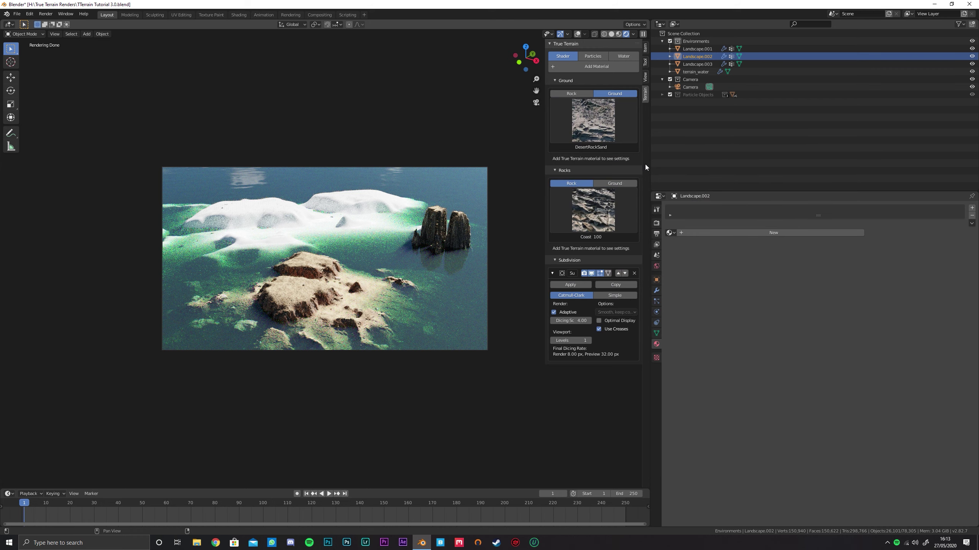
pyautogui.click(590, 68)
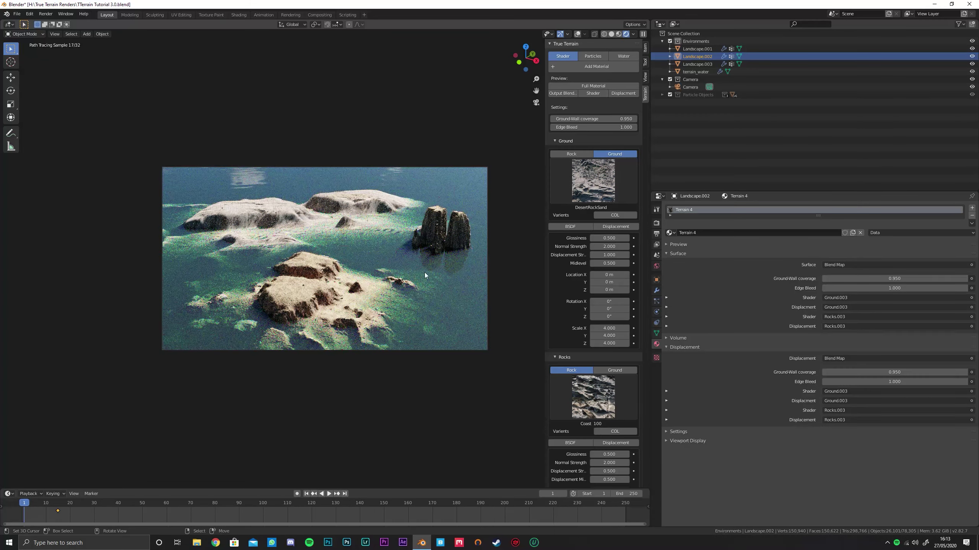
# Set the ground displacement strength of Landscape.002's material to 10 and the ground/wall coverage to 3.
pyautogui.click(607, 255)
pyautogui.write('1.0')
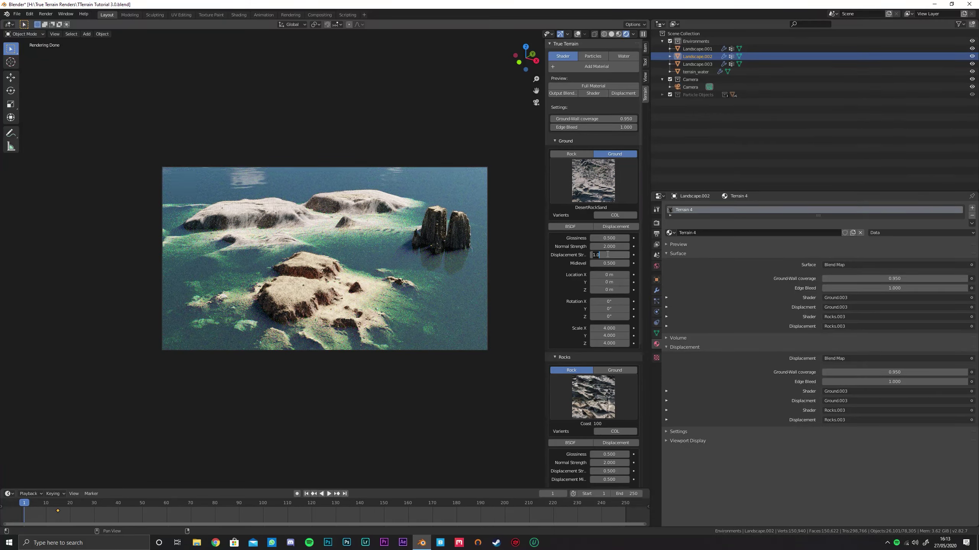
pyautogui.press('Return')
pyautogui.click(600, 119)
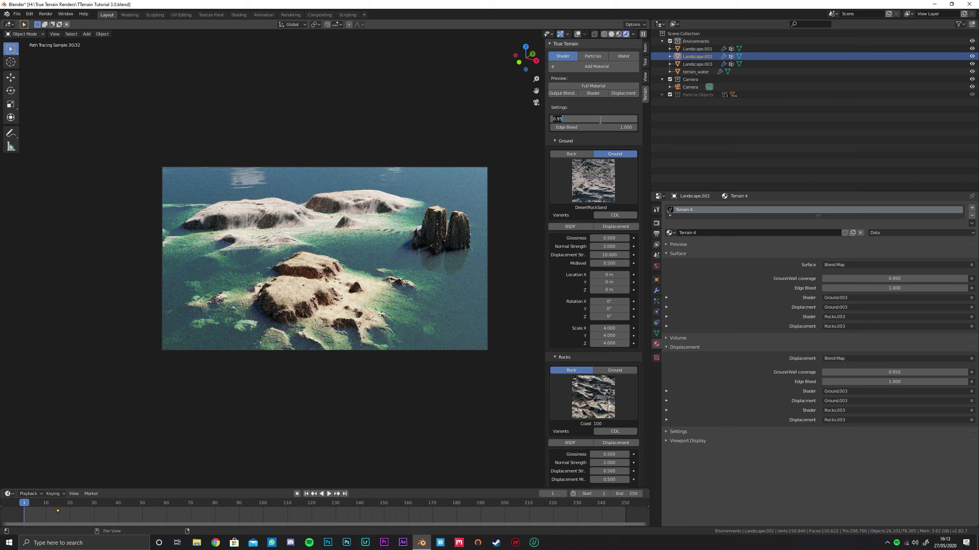
pyautogui.write('3')
pyautogui.press('Return')
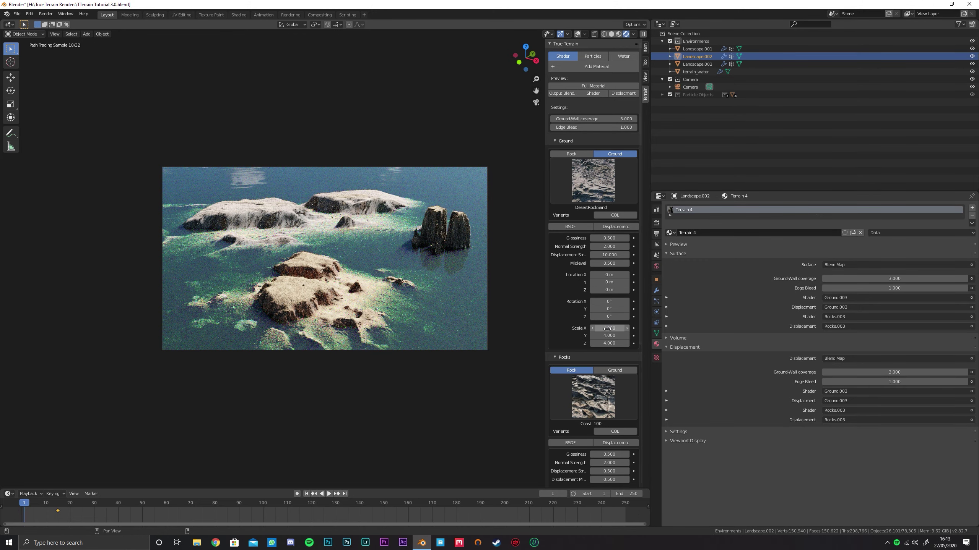
# Set the normal strength of both the Coast 100 rock and the DesertRockSand ground textures to 1.
pyautogui.press('KP_0')
pyautogui.moveTo(314, 219)
pyautogui.mouseDown(button='middle')
pyautogui.moveTo(366, 219)
pyautogui.moveTo(370, 286)
pyautogui.mouseUp(button='middle')
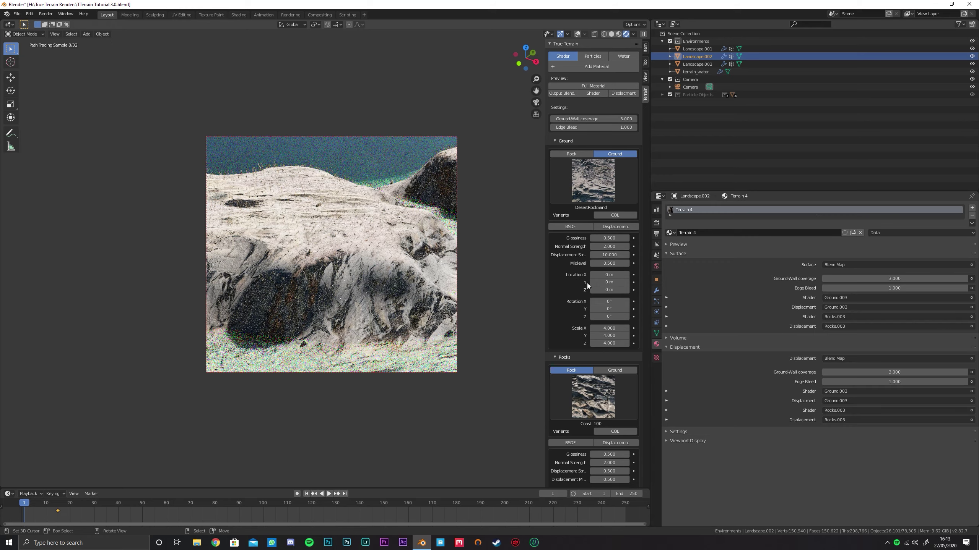
pyautogui.scroll(-4, 608, 281)
pyautogui.click(607, 402)
pyautogui.write('0')
pyautogui.press('Return')
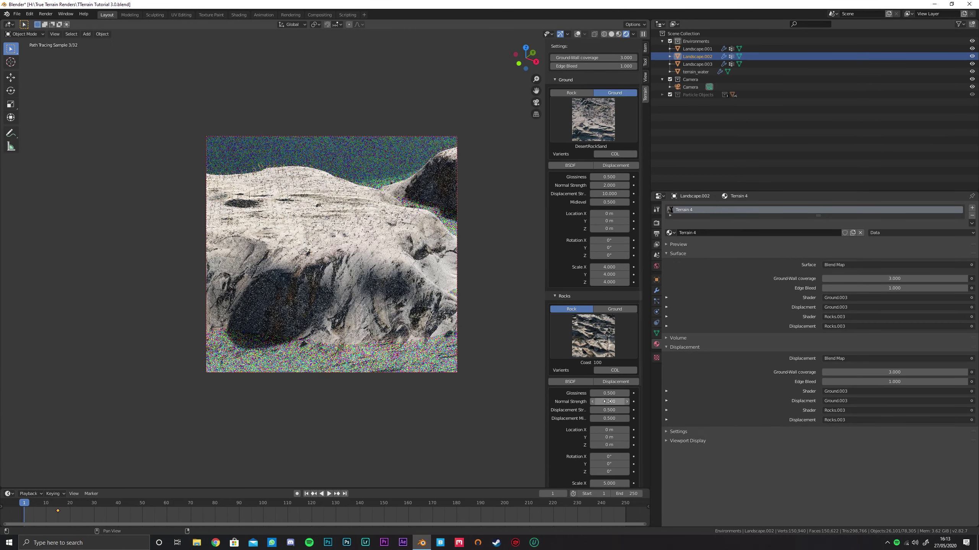
pyautogui.click(607, 185)
pyautogui.write('2.0')
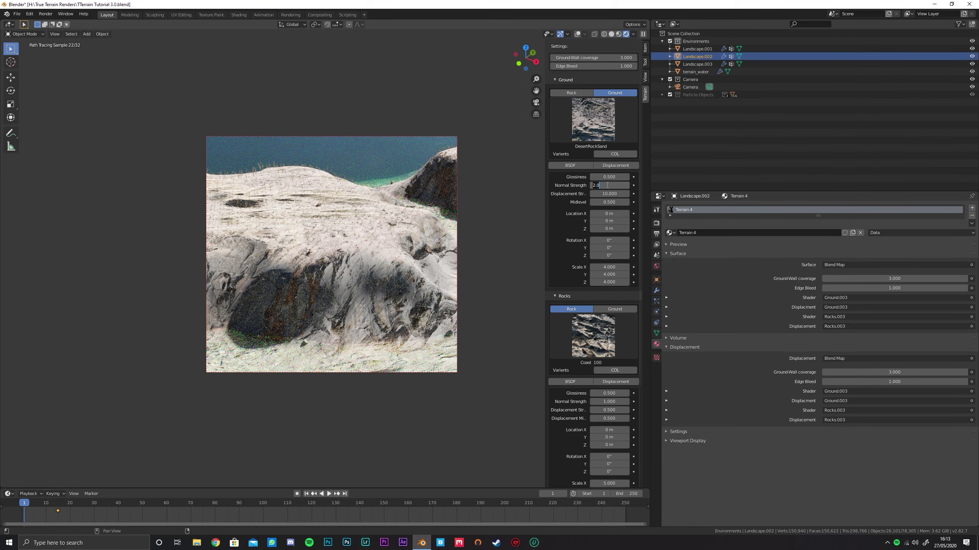
pyautogui.press('Return')
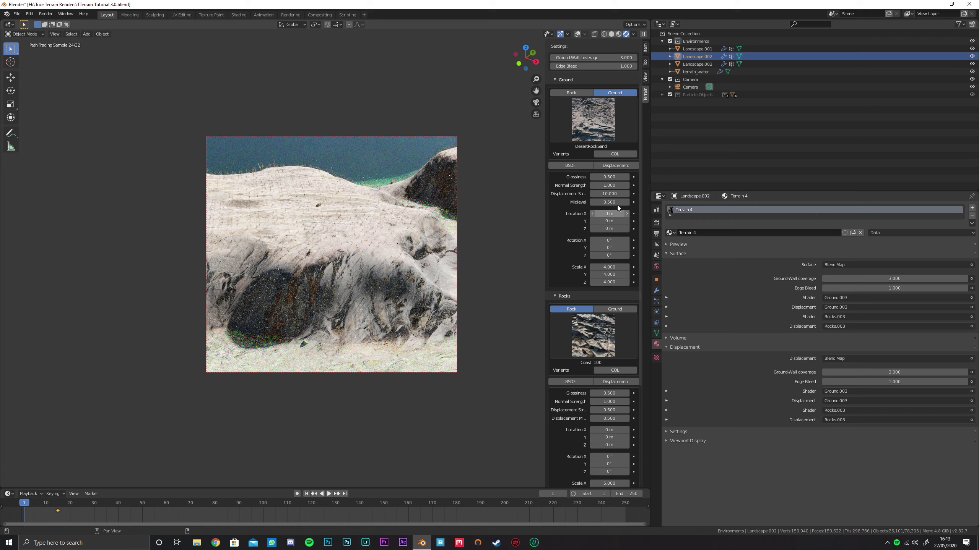
# Try a ground displacement strength of 50 on Landscape.002's material.
pyautogui.click(608, 193)
pyautogui.write('50')
pyautogui.press('Return')
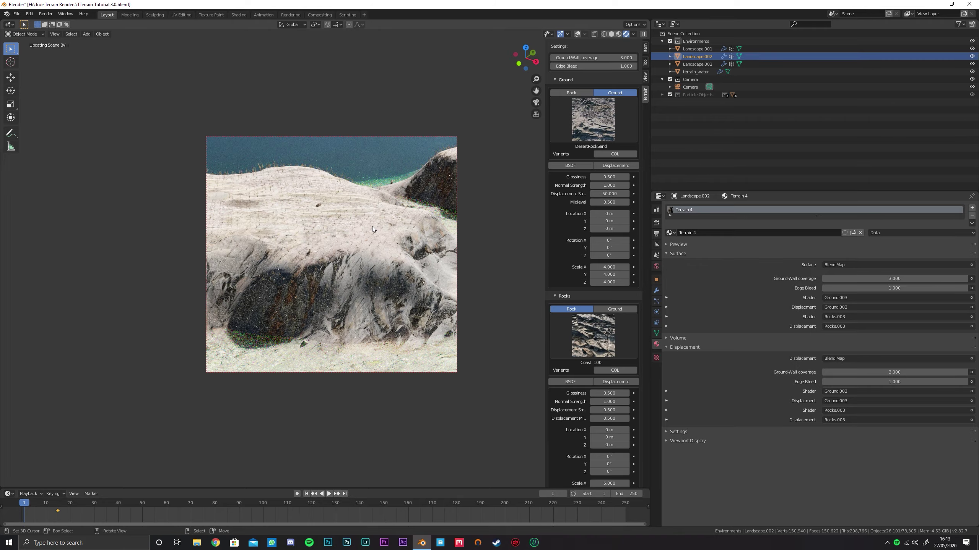
# Try a DesertRockSand ground texture scale of 10 on X and 30 on Y.
pyautogui.moveTo(329, 218); pyautogui.dragTo(325, 232, button='middle')
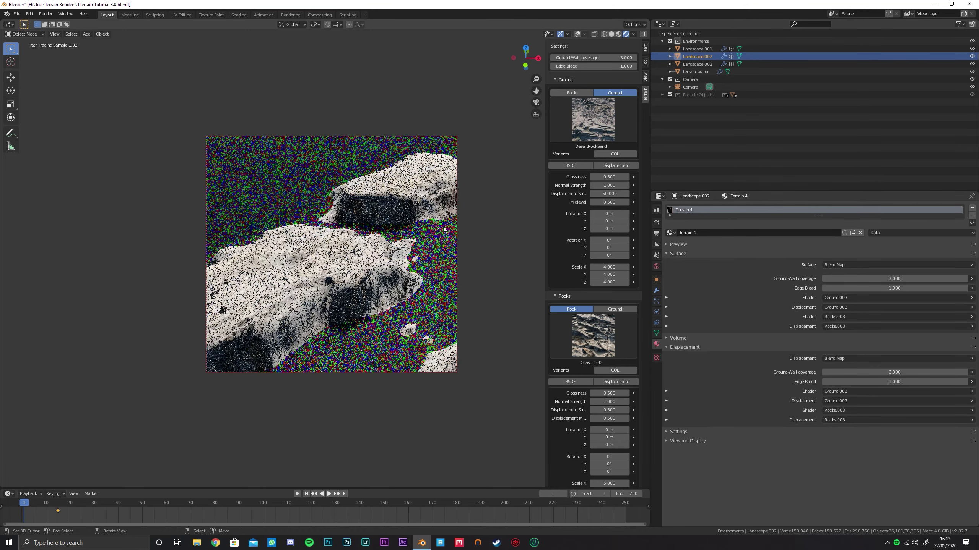
pyautogui.click(608, 267)
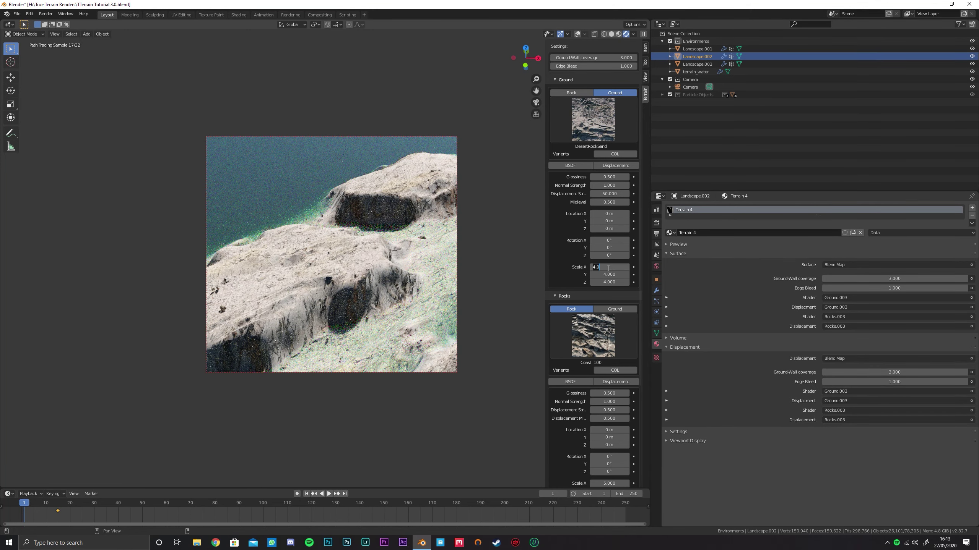
pyautogui.write('20')
pyautogui.press('Return')
pyautogui.click(608, 268)
pyautogui.write('10')
pyautogui.press('Tab')
pyautogui.write('30')
pyautogui.press('Return')
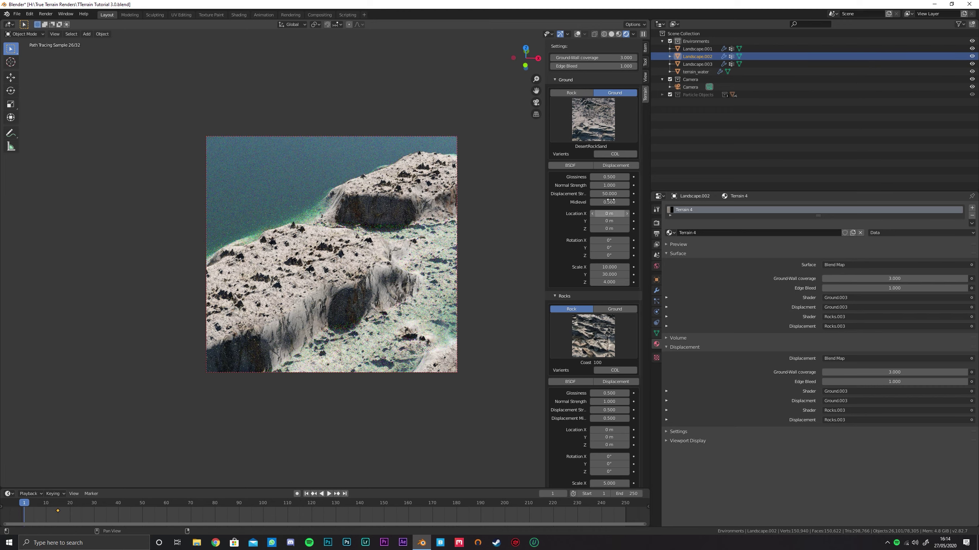
# Set the ground texture scale to 4 on X and 12 on Y, and the ground displacement strength to 20.
pyautogui.click(612, 266)
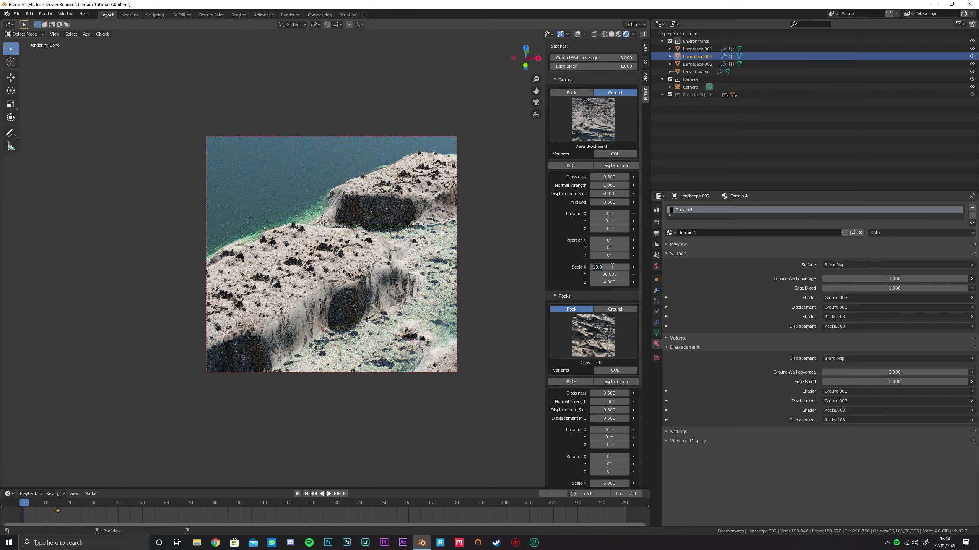
pyautogui.write('4')
pyautogui.press('Return')
pyautogui.click(610, 193)
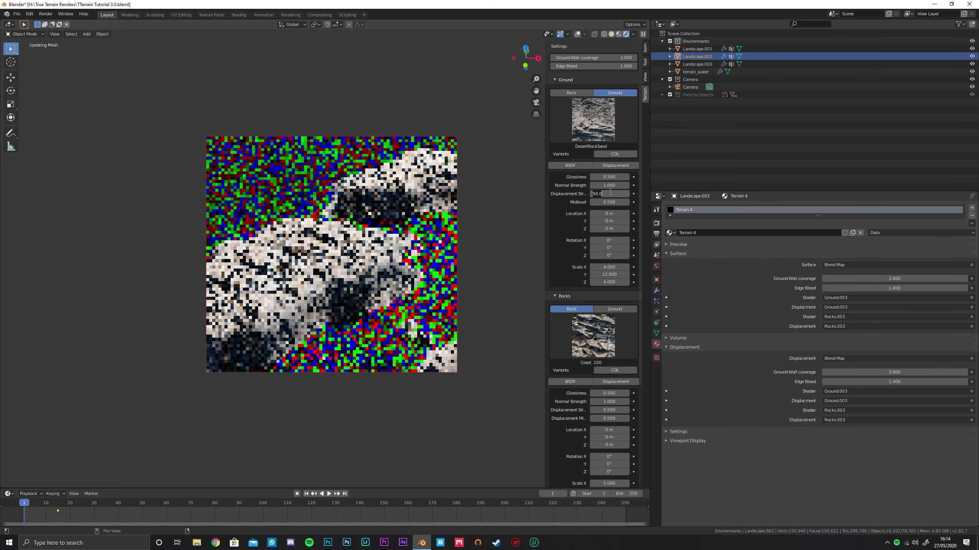
pyautogui.write('20')
pyautogui.press('Return')
# Set the Coast 100 rock texture's Y scale to 15 and its displacement strength to 30, and return to the camera view.
pyautogui.scroll(-3, 609, 415)
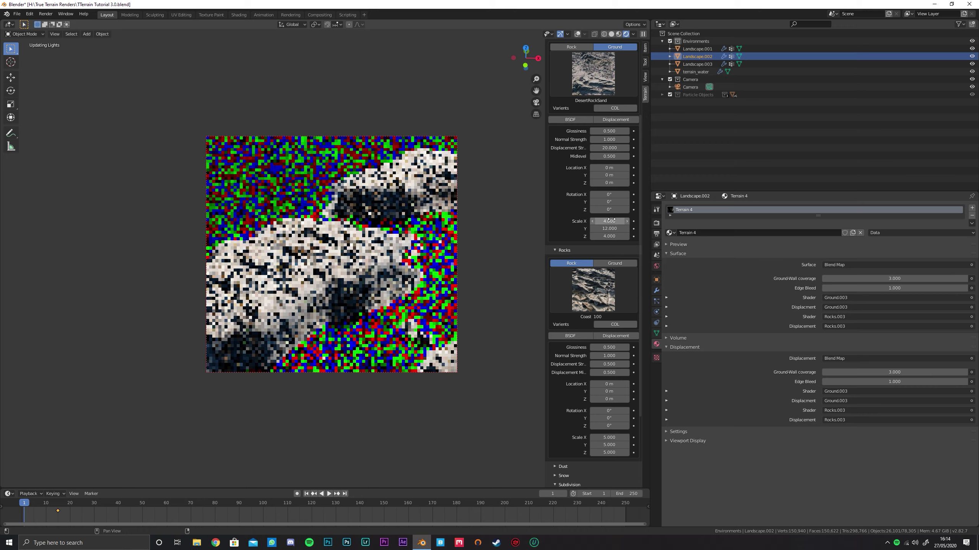
pyautogui.click(608, 445)
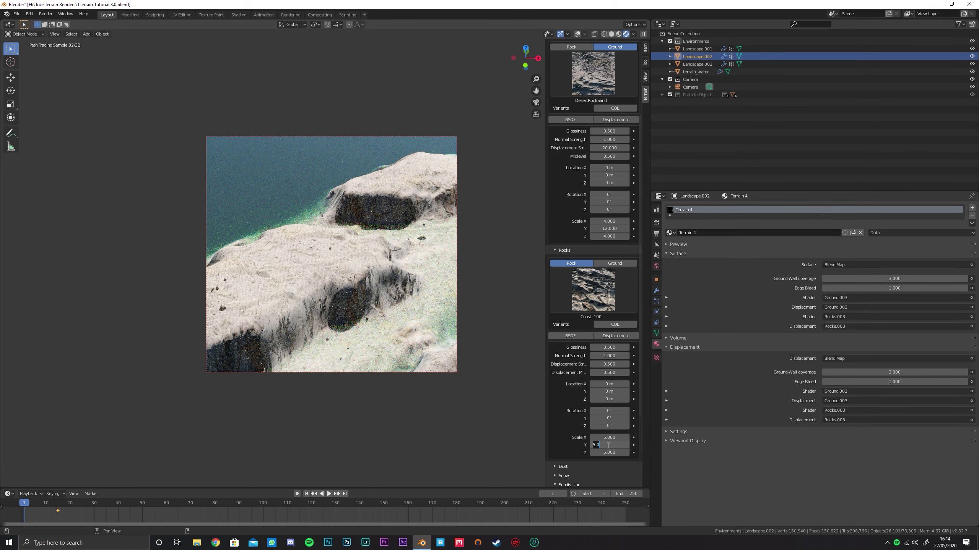
pyautogui.write('15')
pyautogui.press('Return')
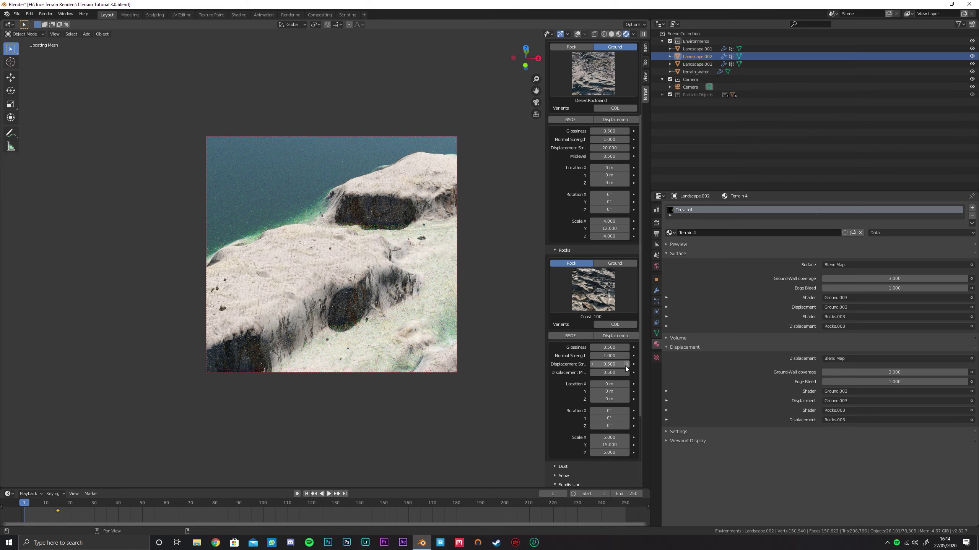
pyautogui.click(609, 363)
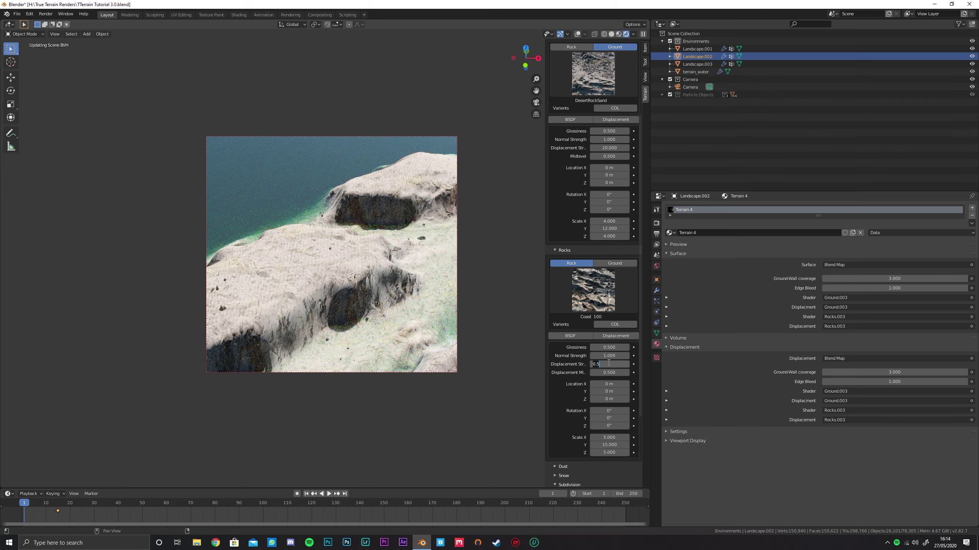
pyautogui.write('30')
pyautogui.press('Return')
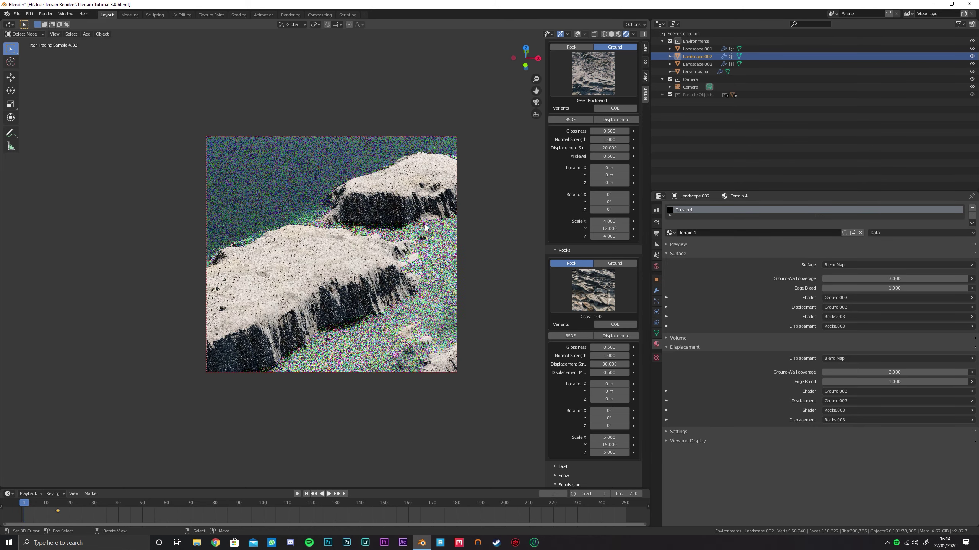
pyautogui.press('KP_0')
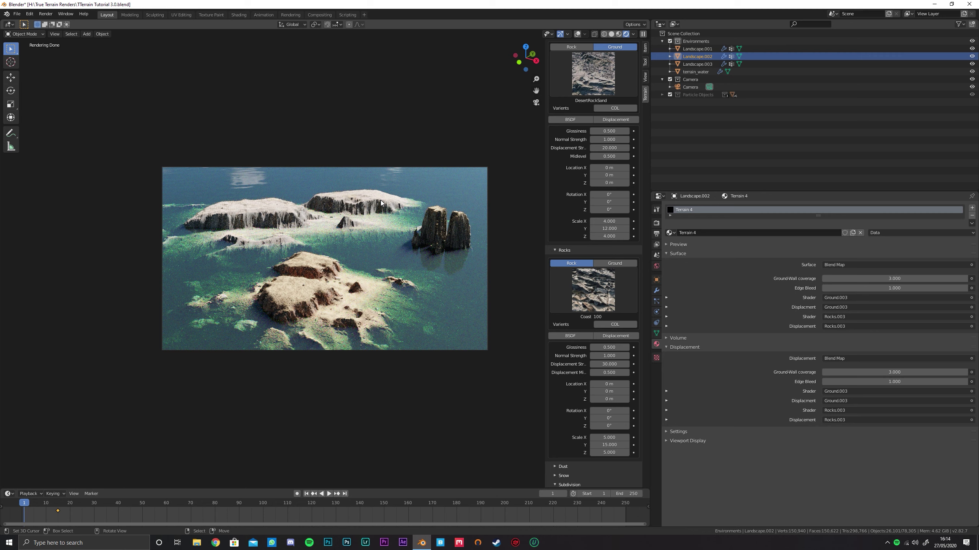
# Make Landscape.002's Large Jagged Rocks particle settings single-user and set their render scale to 15.
pyautogui.click(656, 300)
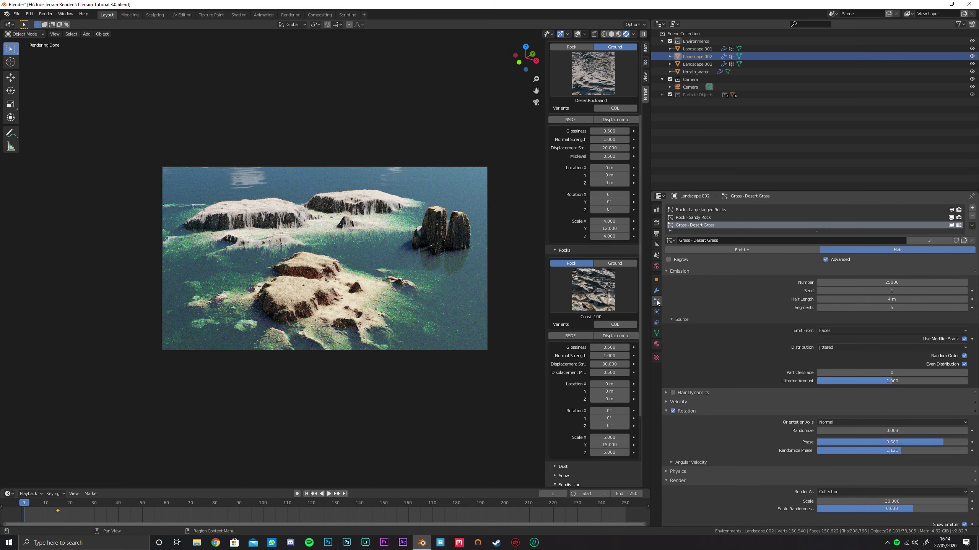
pyautogui.click(707, 211)
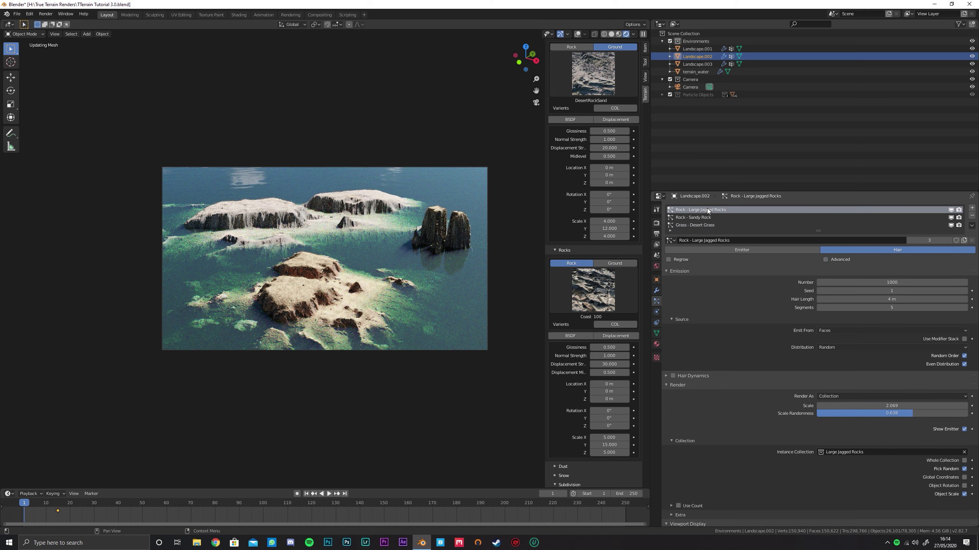
pyautogui.click(924, 239)
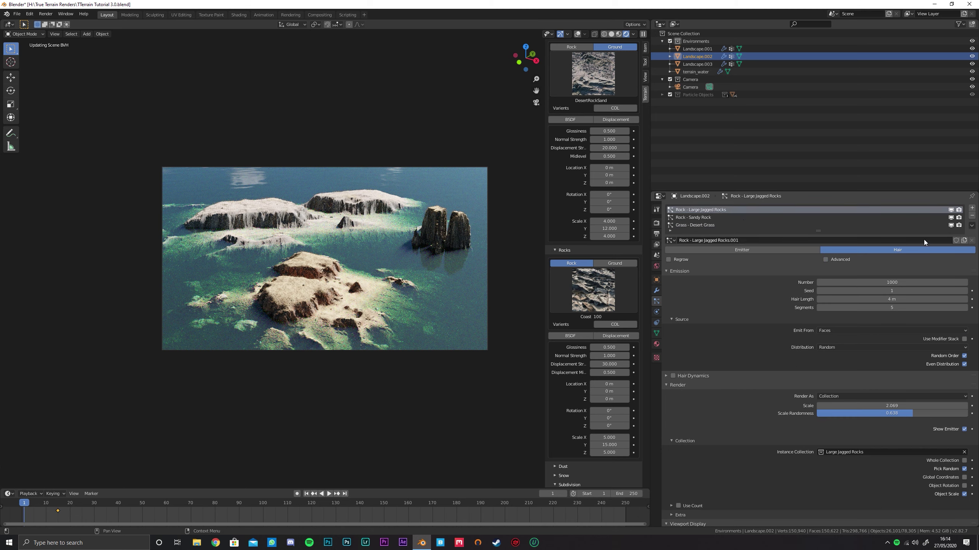
pyautogui.click(885, 407)
pyautogui.write('6')
pyautogui.press('Return')
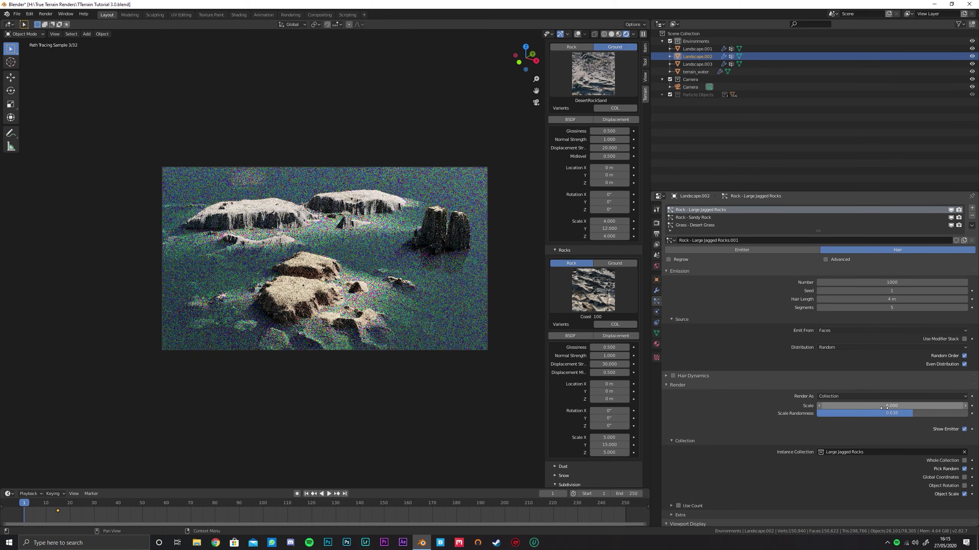
pyautogui.click(882, 406)
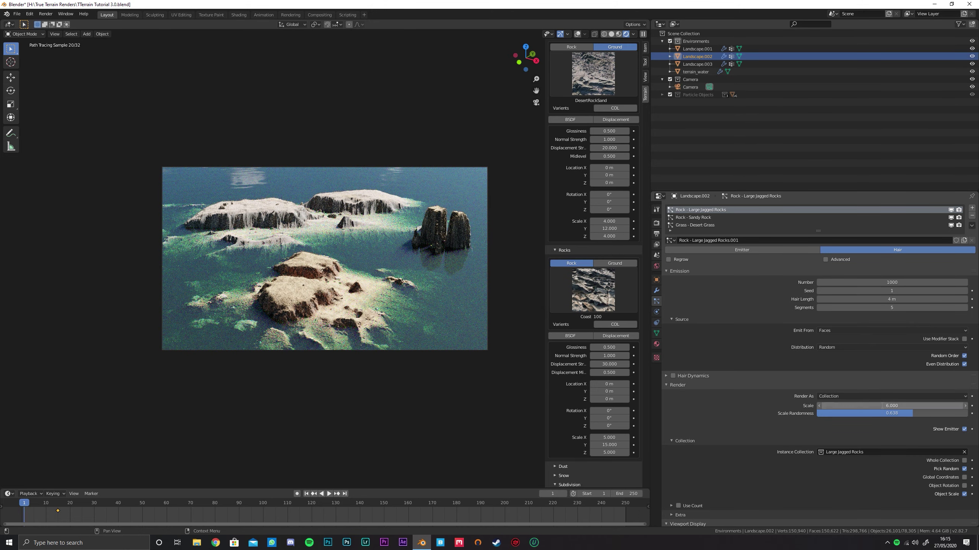
pyautogui.write('15')
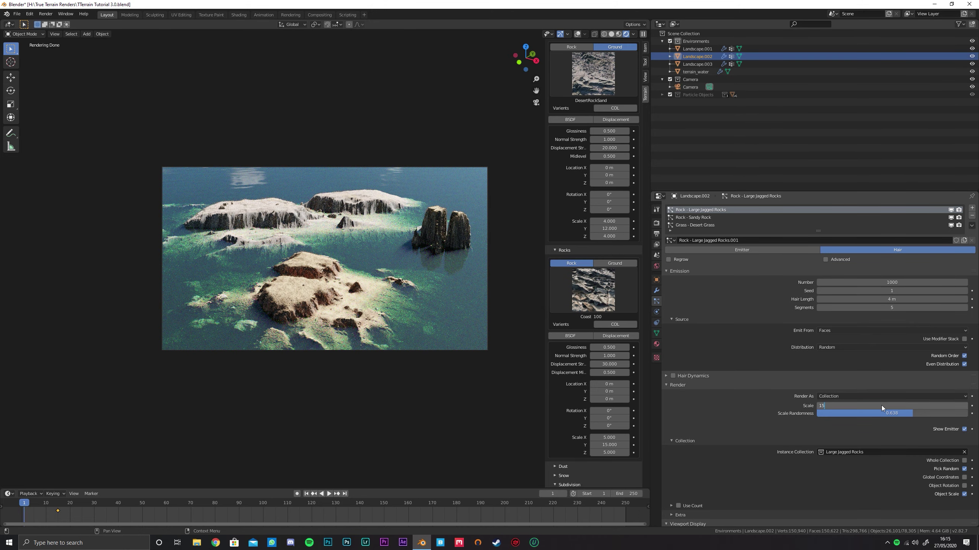
pyautogui.press('Return')
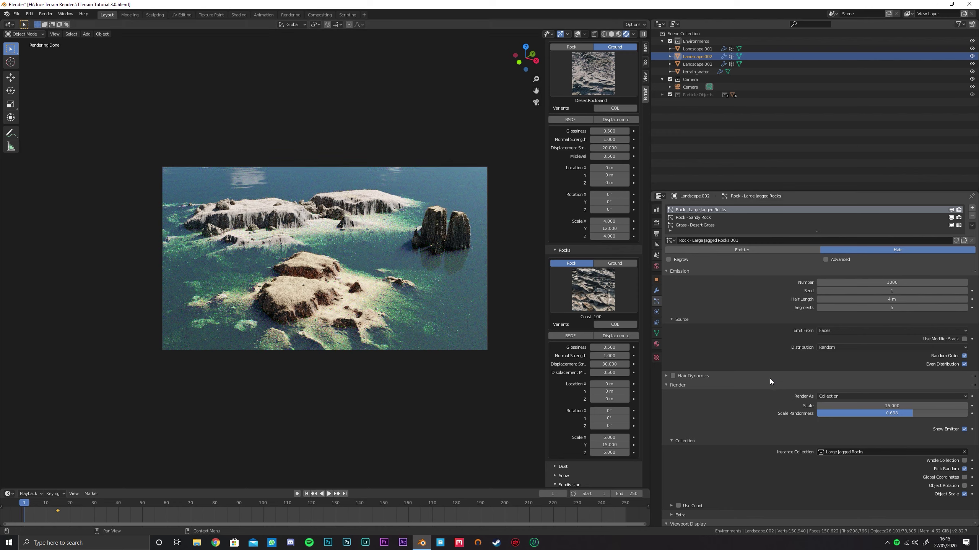
# Remove the Desert Grass particle system from Landscape.002 and from Landscape.003.
pyautogui.click(704, 226)
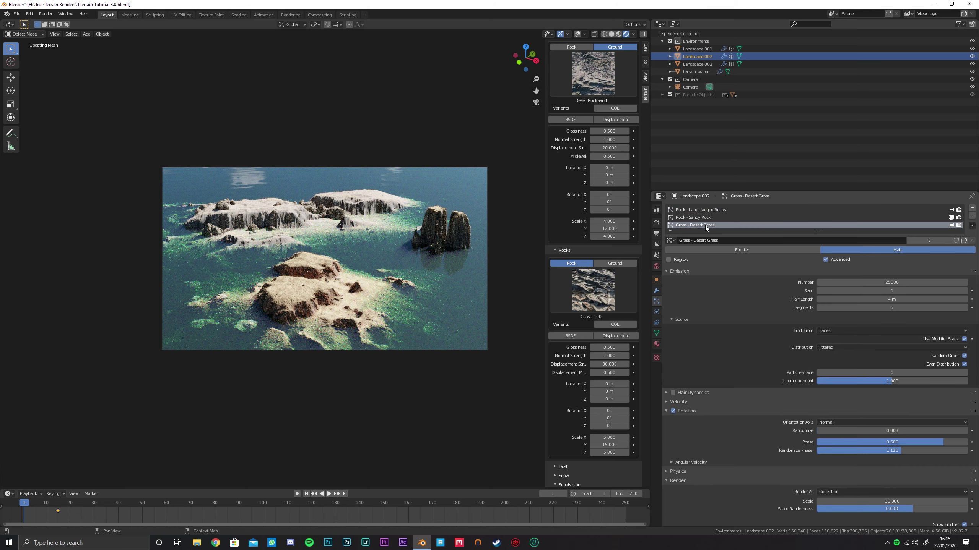
pyautogui.click(972, 216)
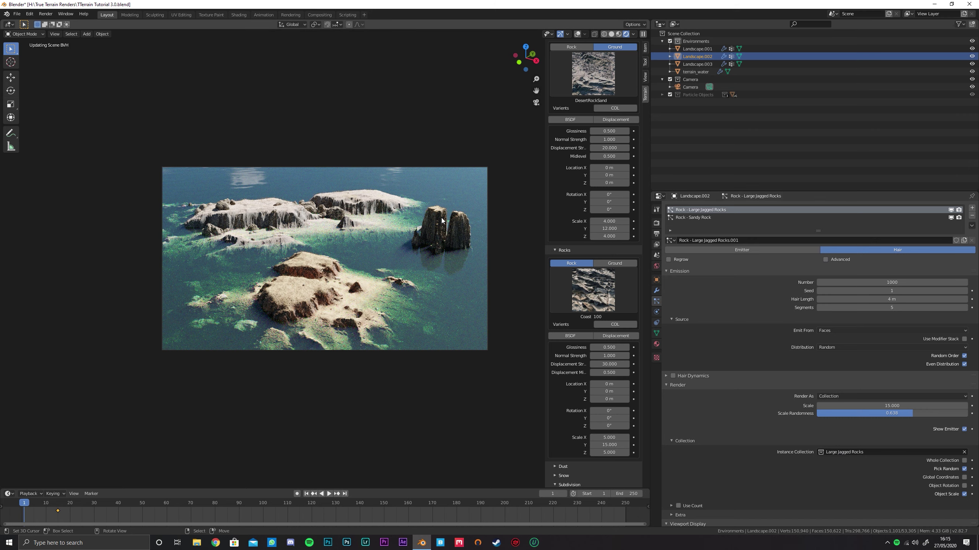
pyautogui.hotkey('ctrl', 'z')
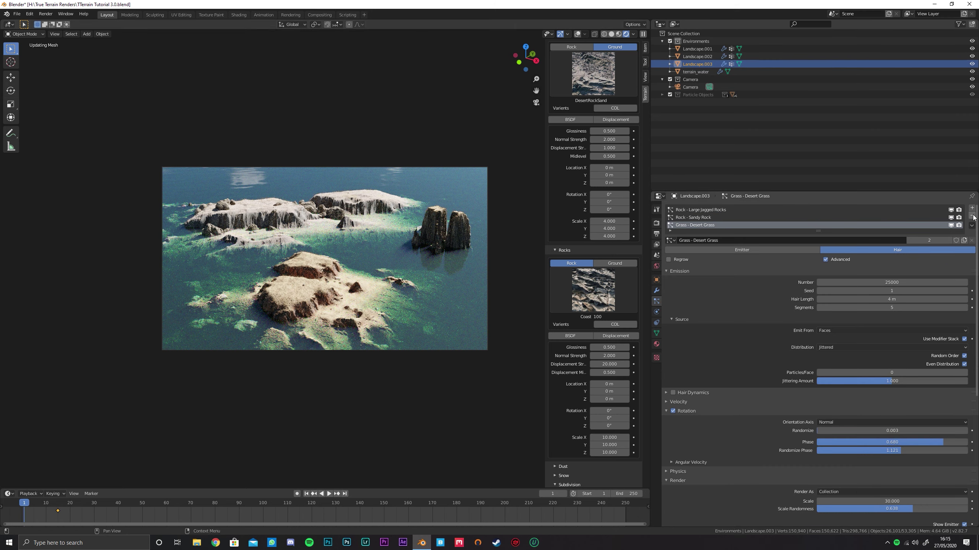
pyautogui.click(972, 215)
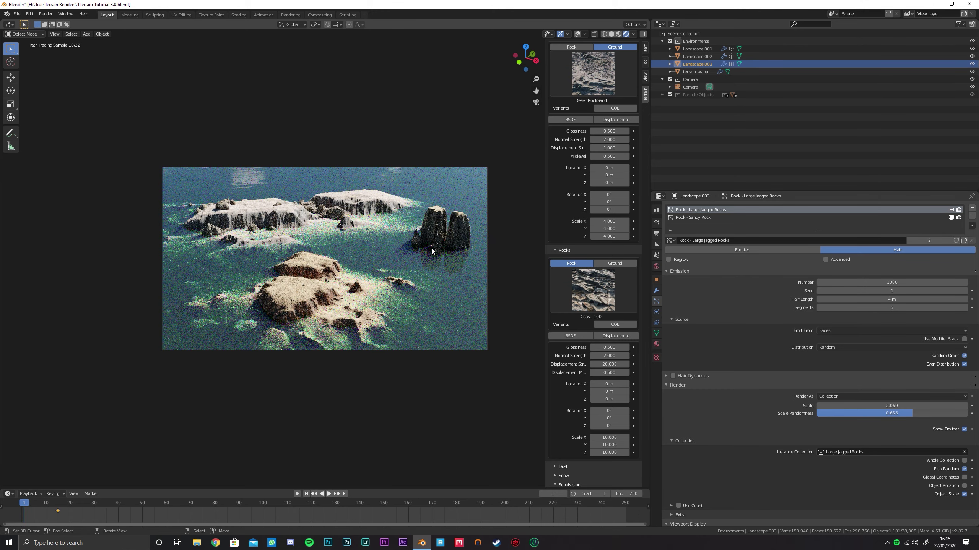
# Set Landscape.002's ground displacement strength to 30 and its ground texture scale to 6 on X and 18 on Y.
pyautogui.click(253, 209)
pyautogui.click(611, 148)
pyautogui.write('30')
pyautogui.press('Return')
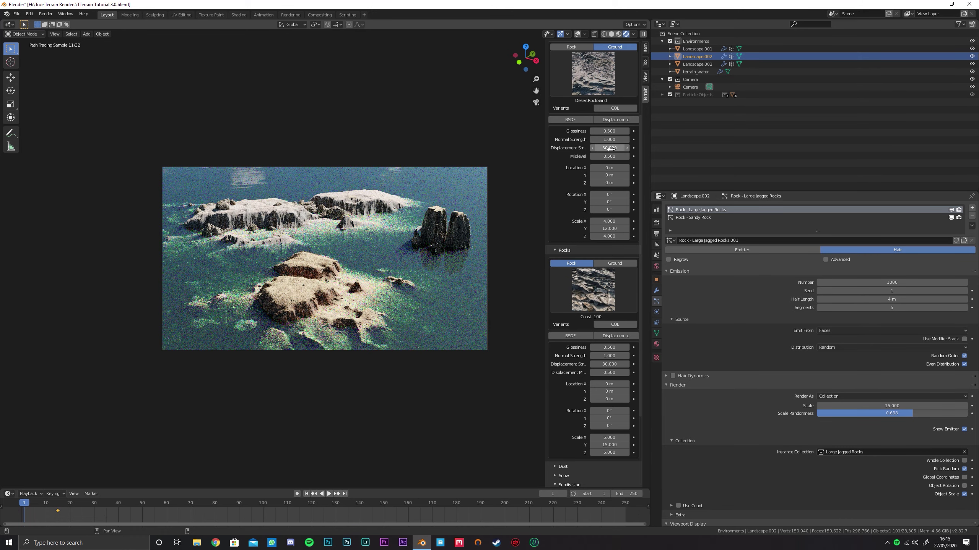
pyautogui.click(609, 221)
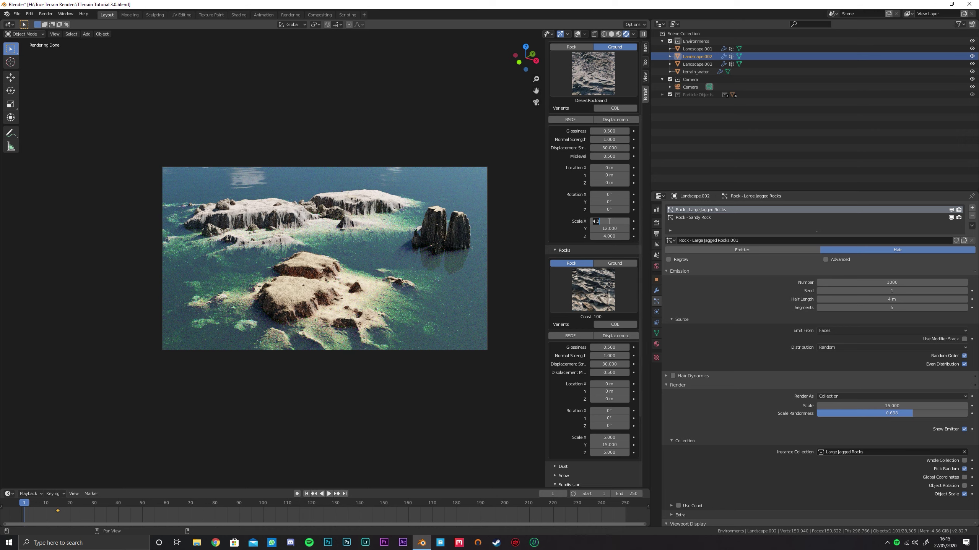
pyautogui.write('6')
pyautogui.press('Tab')
pyautogui.write('18')
pyautogui.press('Return')
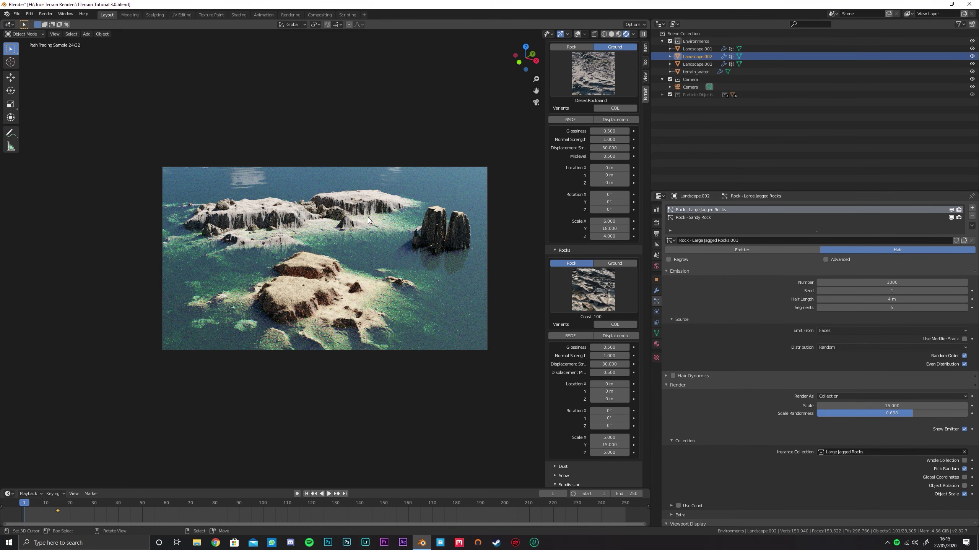
# Switch the viewport to solid shading and render the image from the camera.
pyautogui.hotkey('shift', 'z')
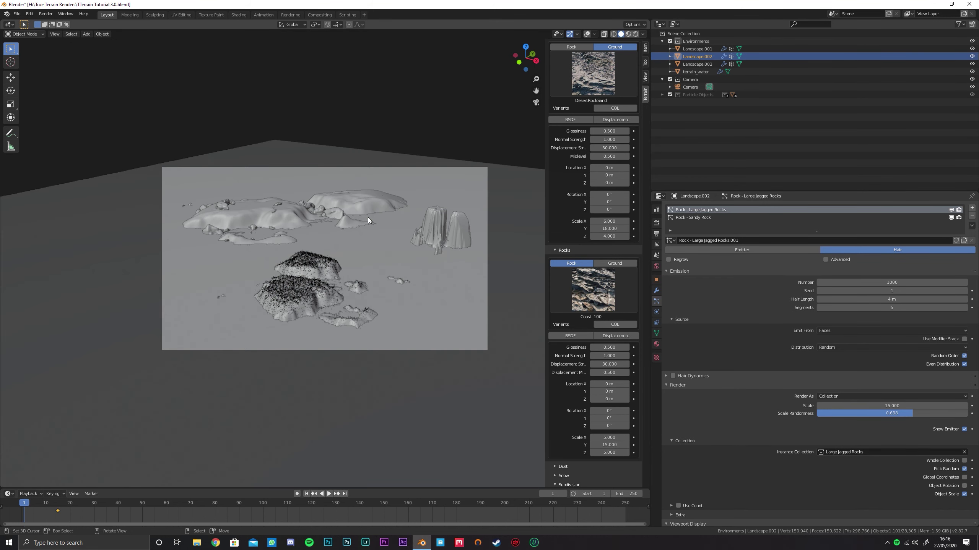
pyautogui.press('F12')
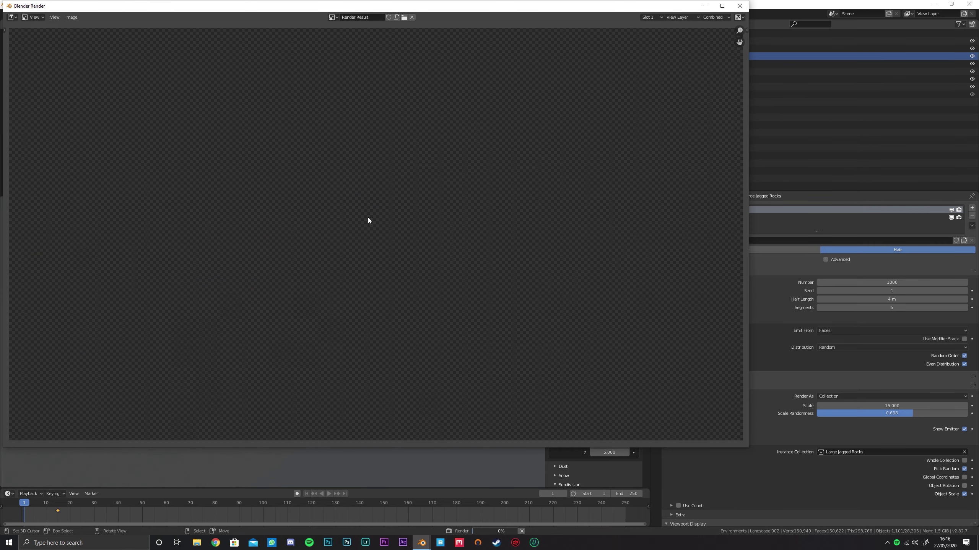